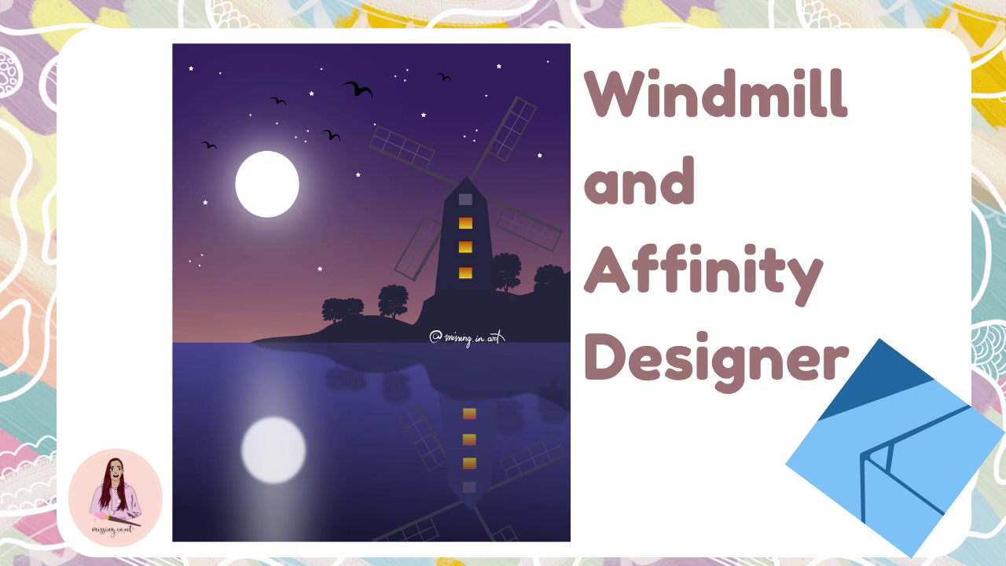
- Draw a lower and an upper rectangle, colour the upper one dark purple and send it behind
key(m)
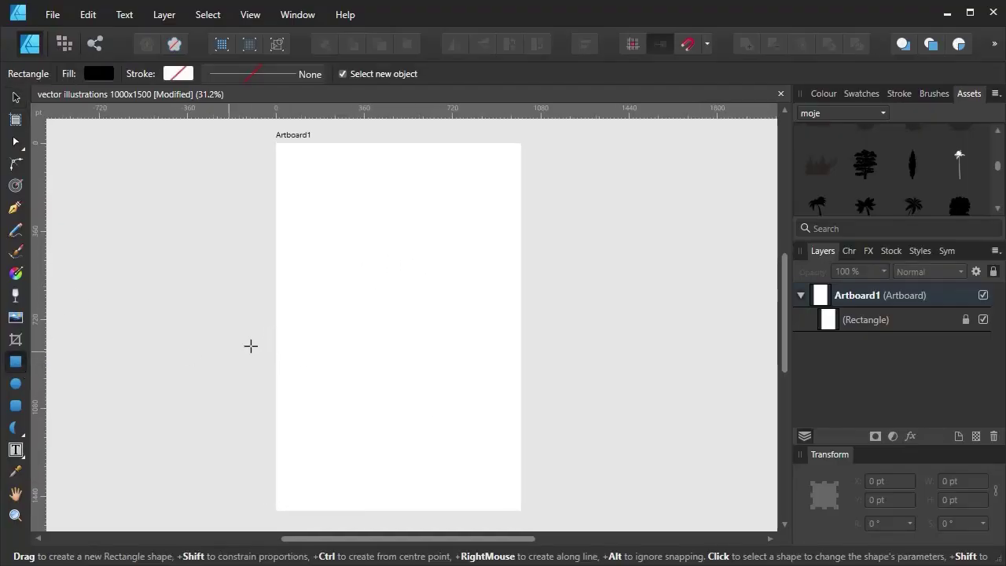
drag(276, 327, 521, 510)
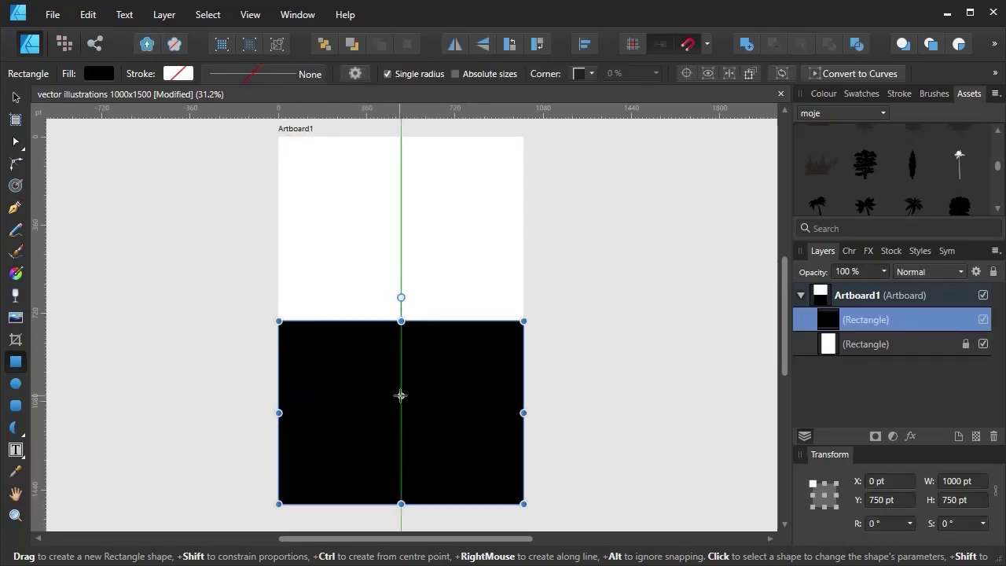
drag(250, 320, 540, 135)
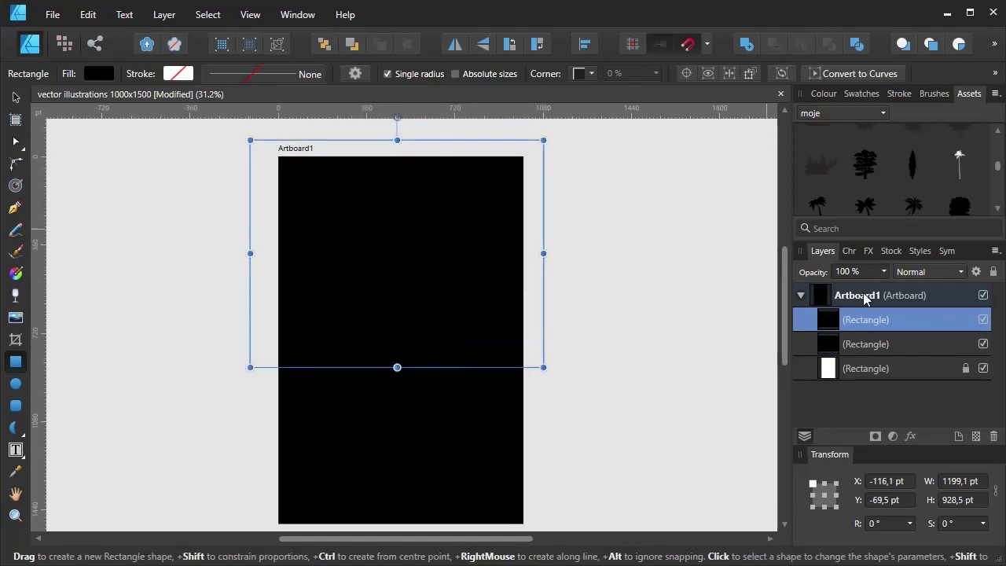
mouse_move(846, 185)
mouse_down()
mouse_move(871, 140)
mouse_move(887, 138)
mouse_up()
click(885, 206)
click(352, 45)
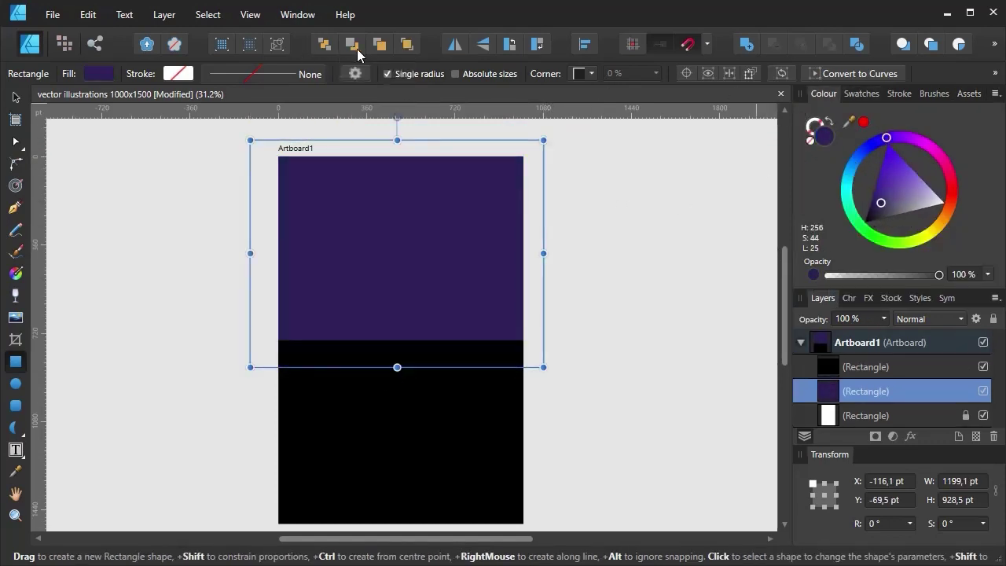
- Give the upper rectangle a vertical linear gradient from dark purple at top to blue below
click(16, 273)
drag(400, 367, 400, 157)
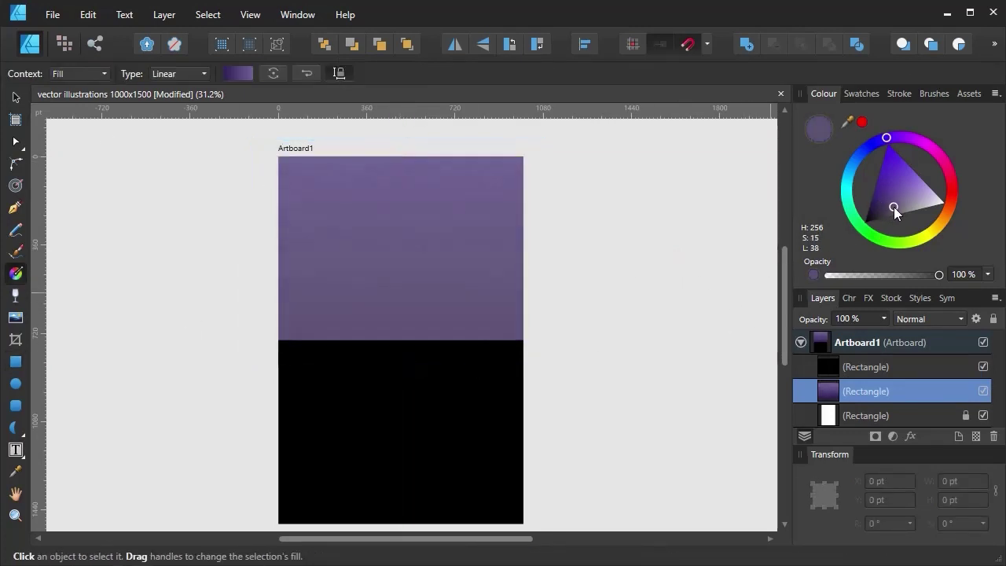
drag(894, 207, 878, 210)
drag(886, 148, 892, 138)
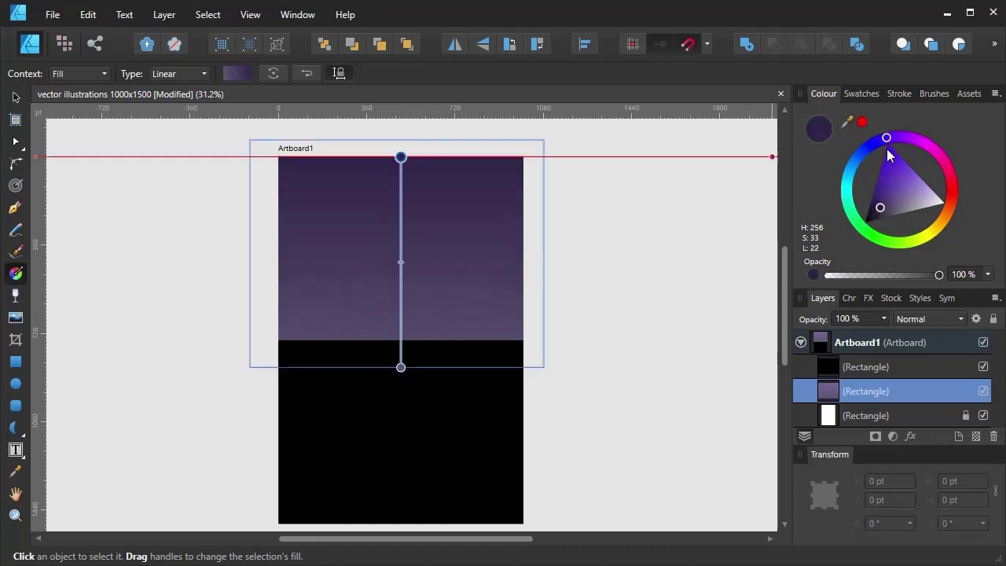
drag(879, 209, 876, 206)
click(400, 366)
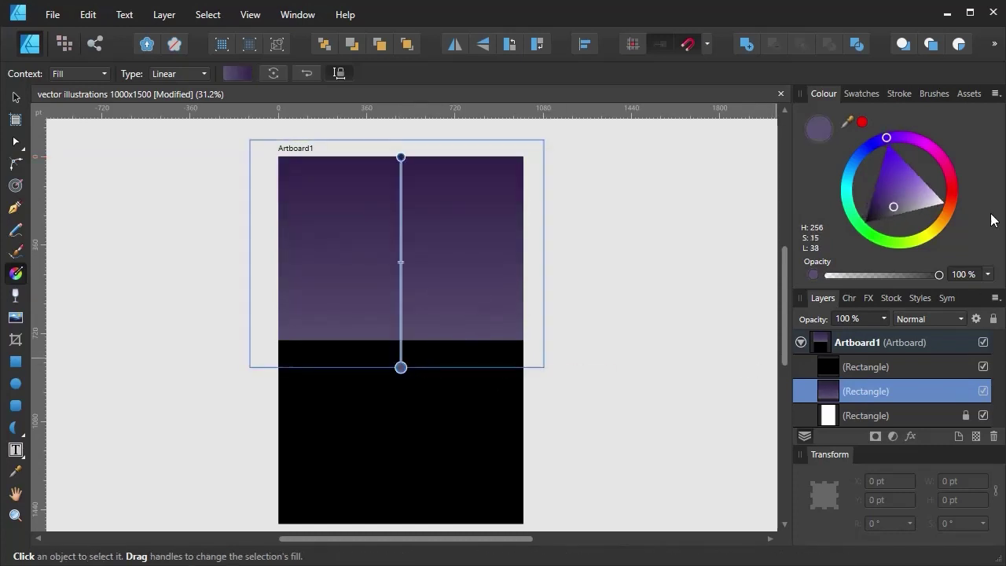
click(901, 203)
drag(886, 139, 865, 151)
click(901, 205)
click(895, 191)
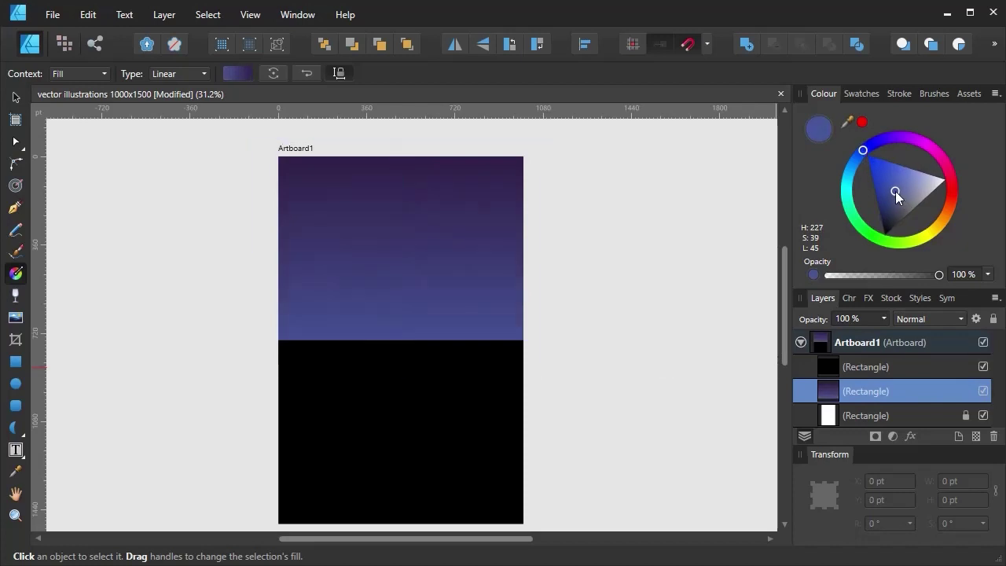
- Recolour the lower 1000x750 pt rectangle dark navy for the water
click(16, 96)
click(353, 409)
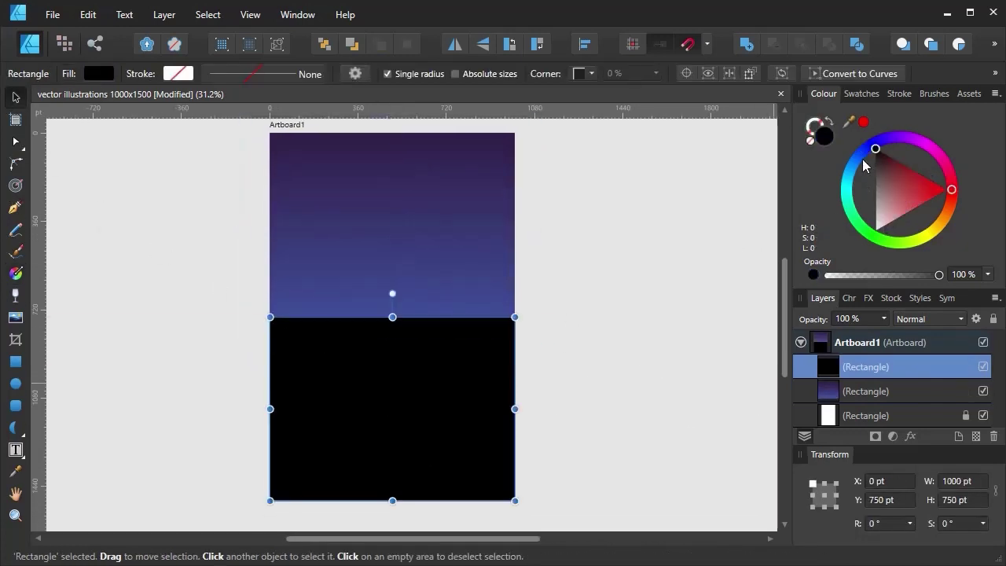
click(879, 140)
click(882, 202)
drag(878, 142, 873, 147)
ctrl+scroll(526, 348, up, 2)
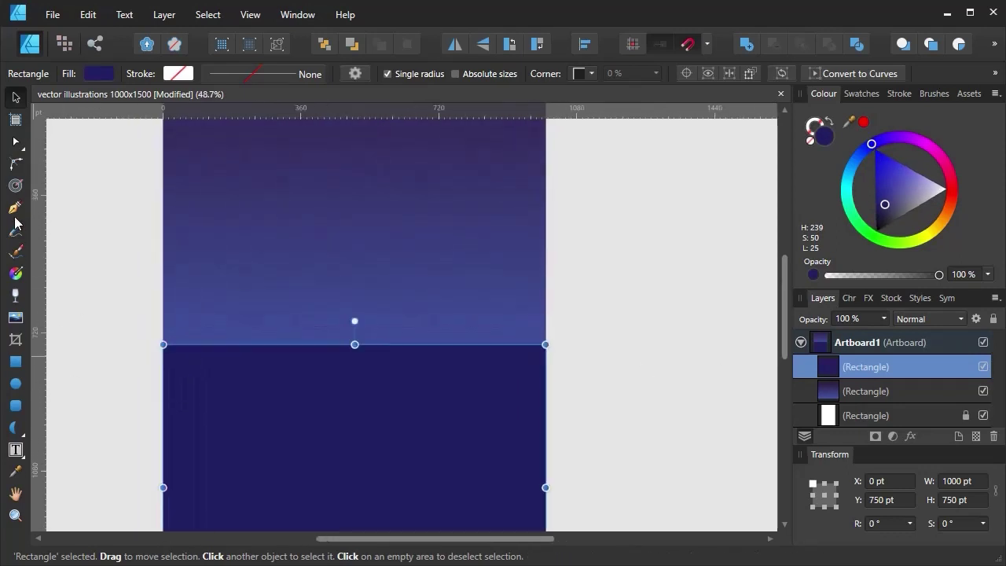
- Pen-draw a closed hill shape along the horizon and place its layer behind the water rectangle
key(p)
click(577, 344)
click(578, 290)
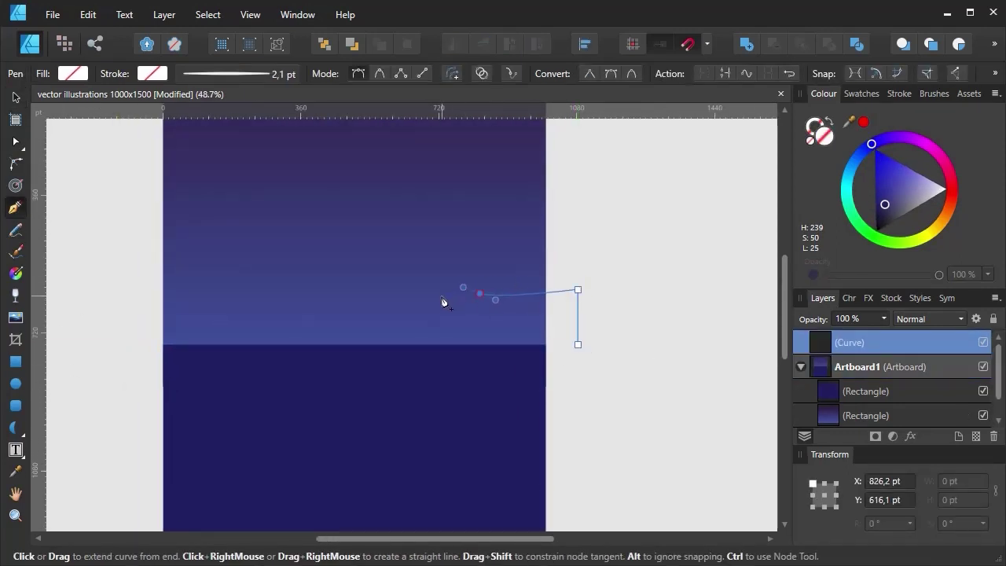
ctrl+scroll(354, 328, up, 1)
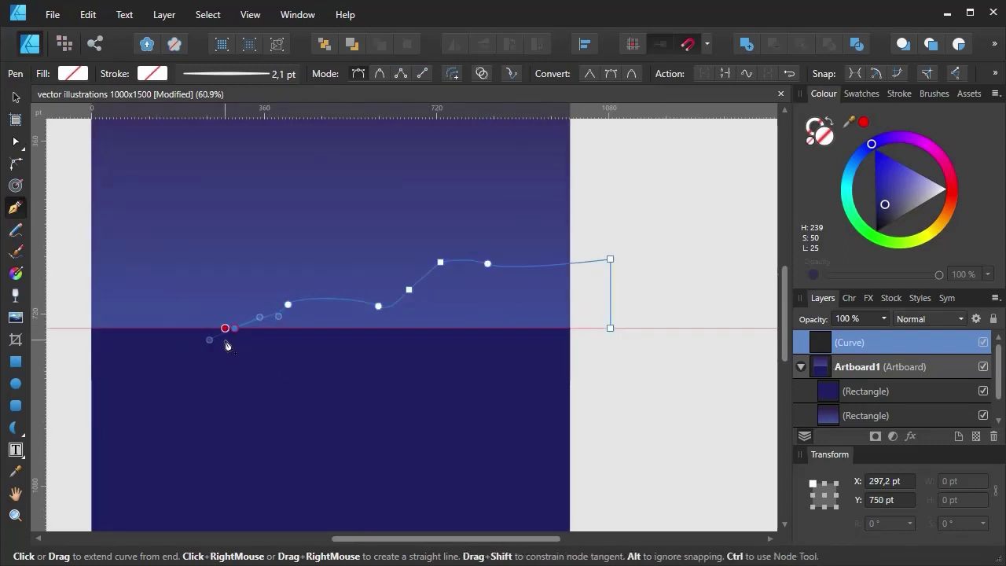
scroll(226, 346, right, 1)
click(604, 348)
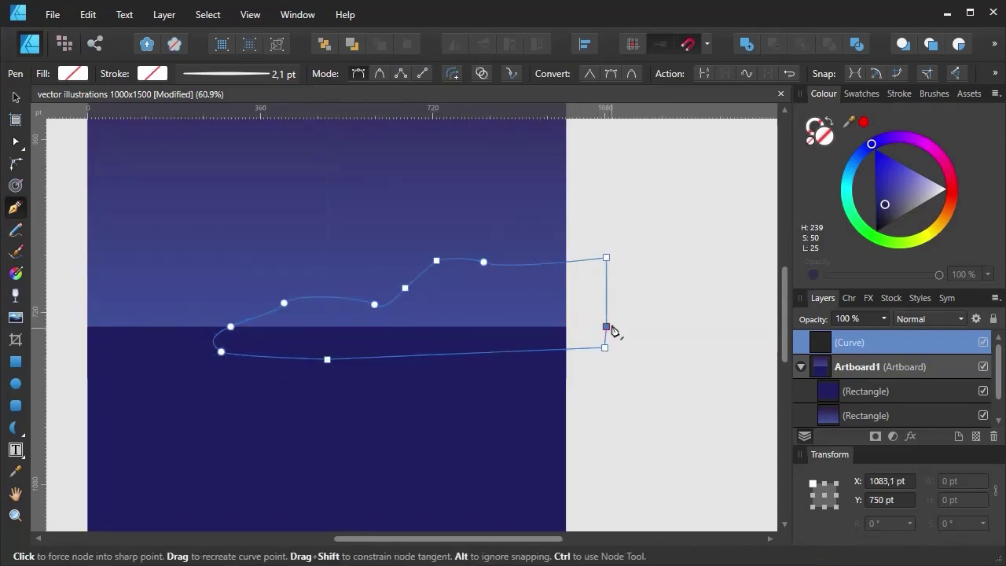
click(605, 325)
drag(839, 349, 838, 403)
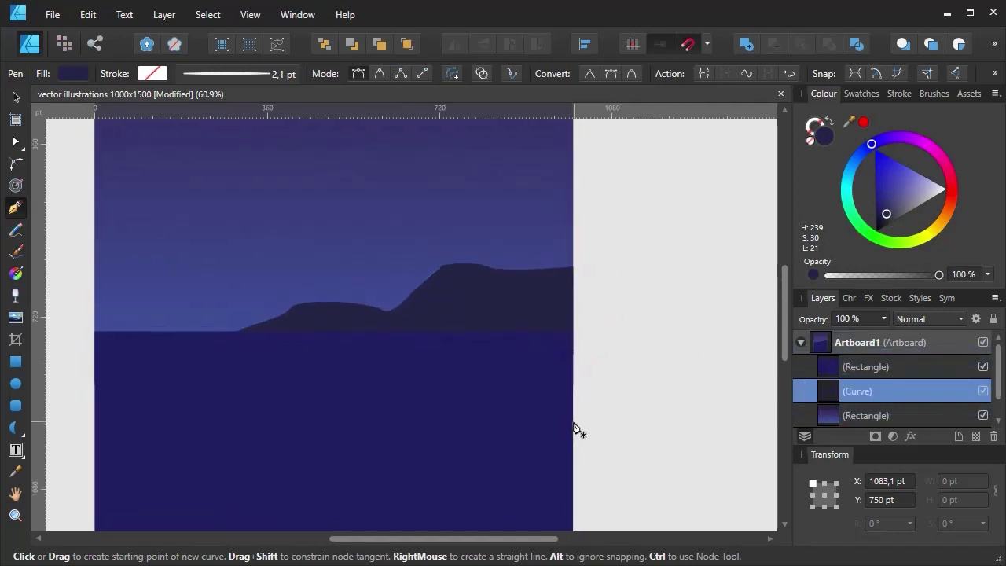
scroll(412, 315, up, 2)
scroll(412, 315, left, 3)
- Reshape the hill's nodes so the ridge rises to the right, and darken its colour slightly
key(a)
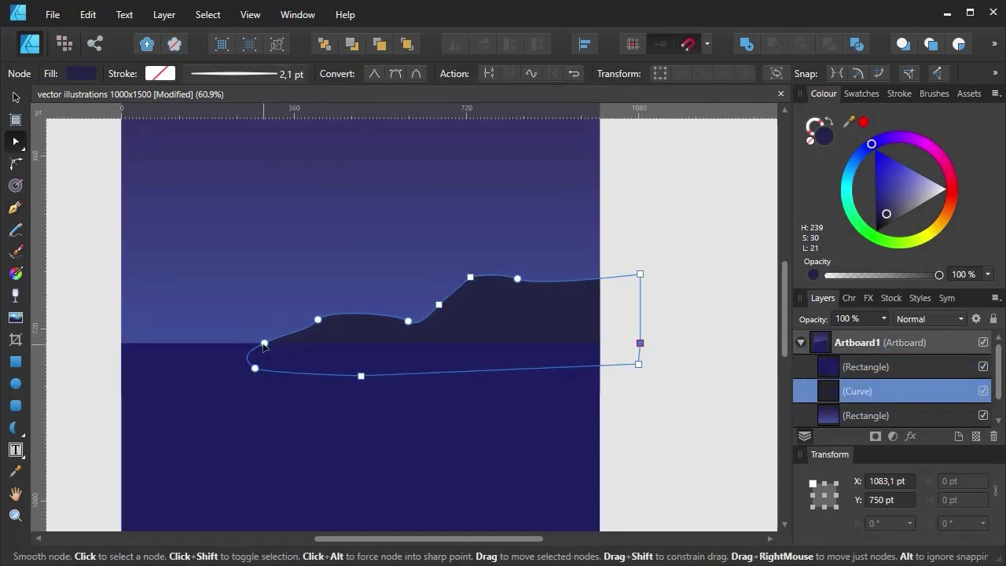
drag(264, 346, 215, 342)
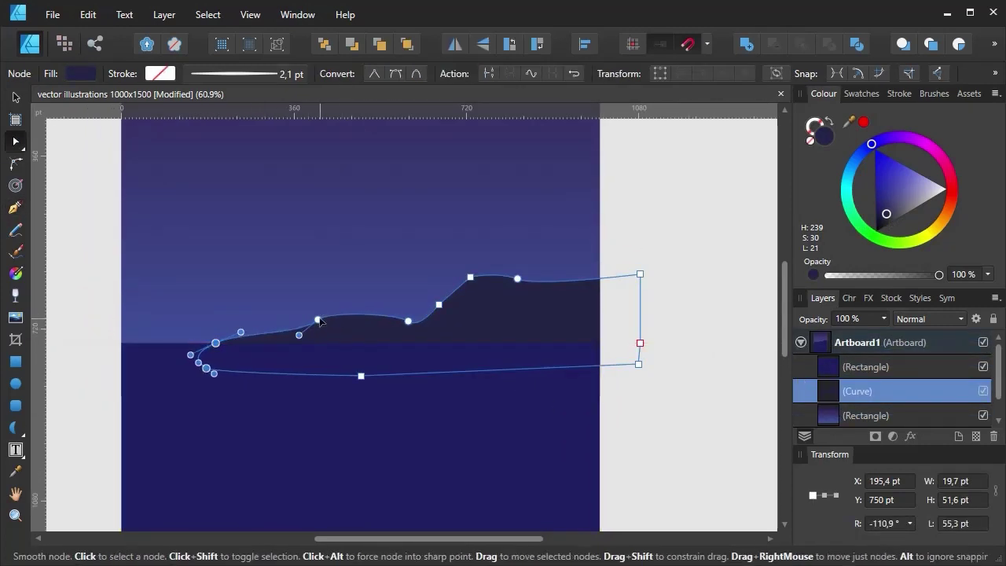
click(317, 320)
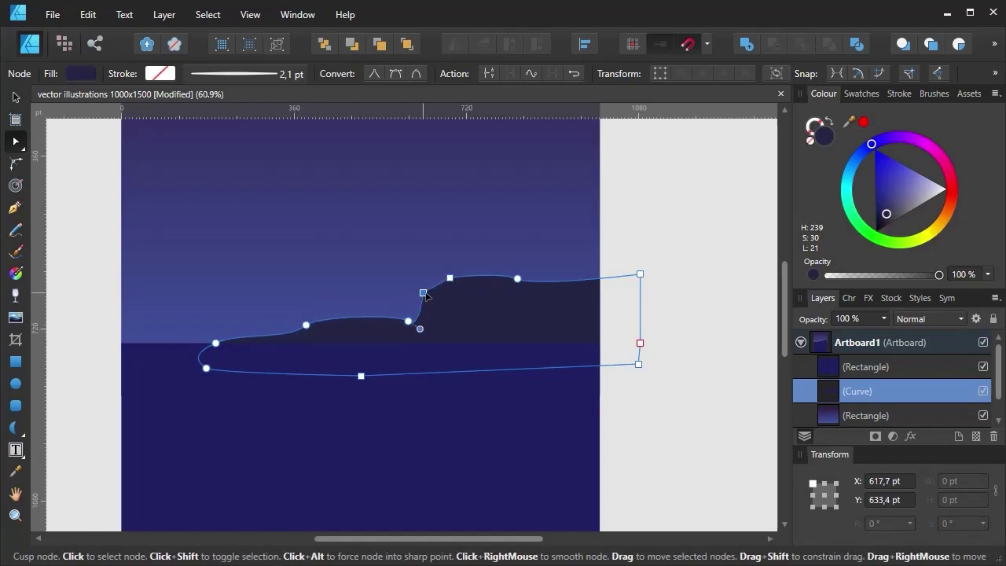
click(425, 296)
click(361, 312)
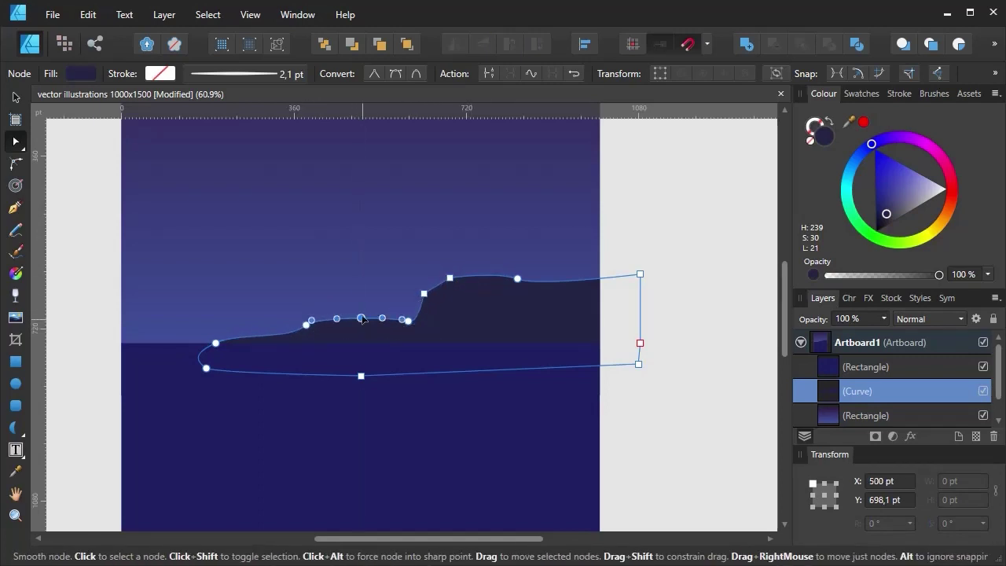
drag(639, 274, 627, 240)
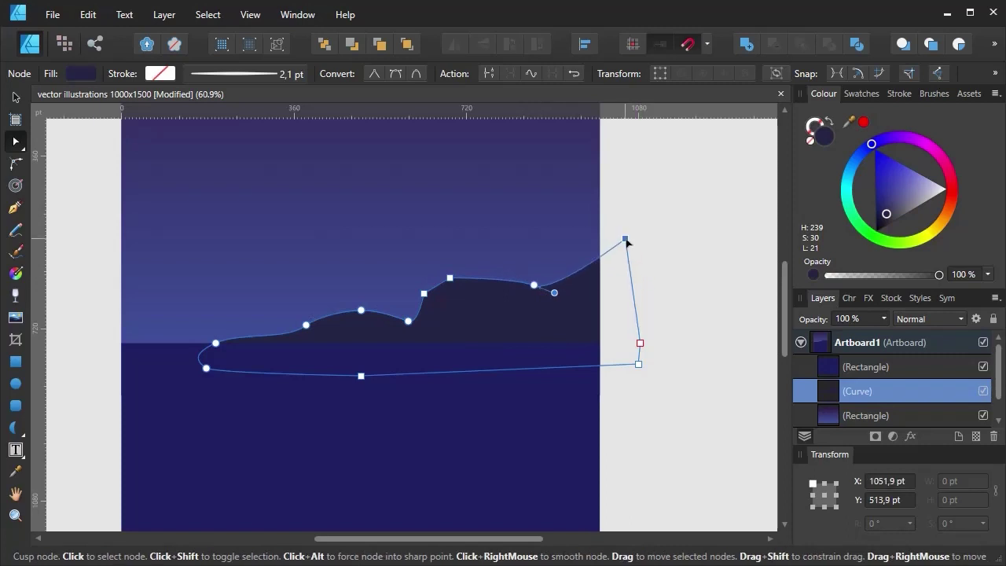
scroll(550, 315, up, 1)
scroll(492, 332, right, 1)
click(886, 216)
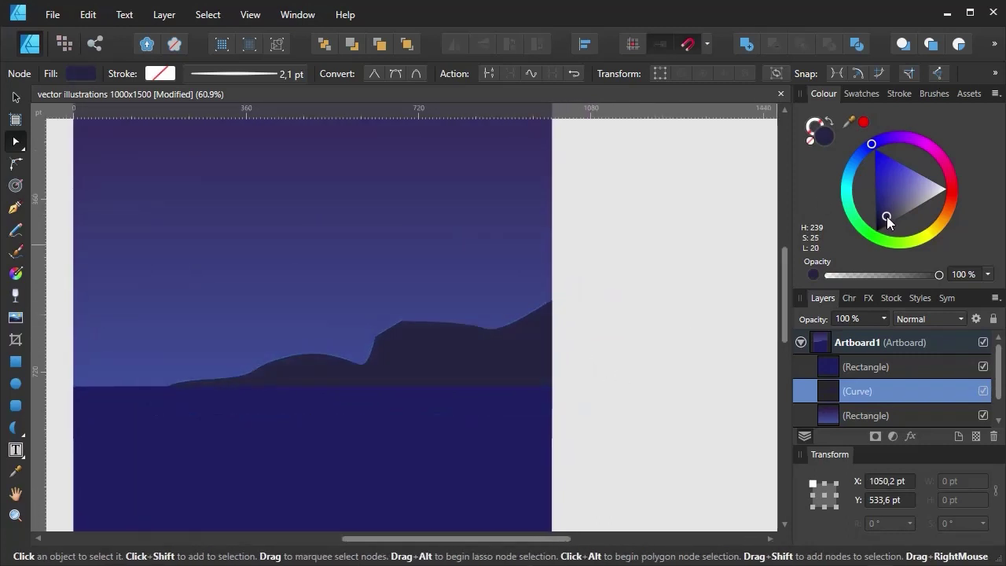
scroll(463, 360, up, 1)
scroll(464, 366, right, 1)
- Pen-draw a closed tapered tower with a pointed top on the hill, filled dark navy
key(p)
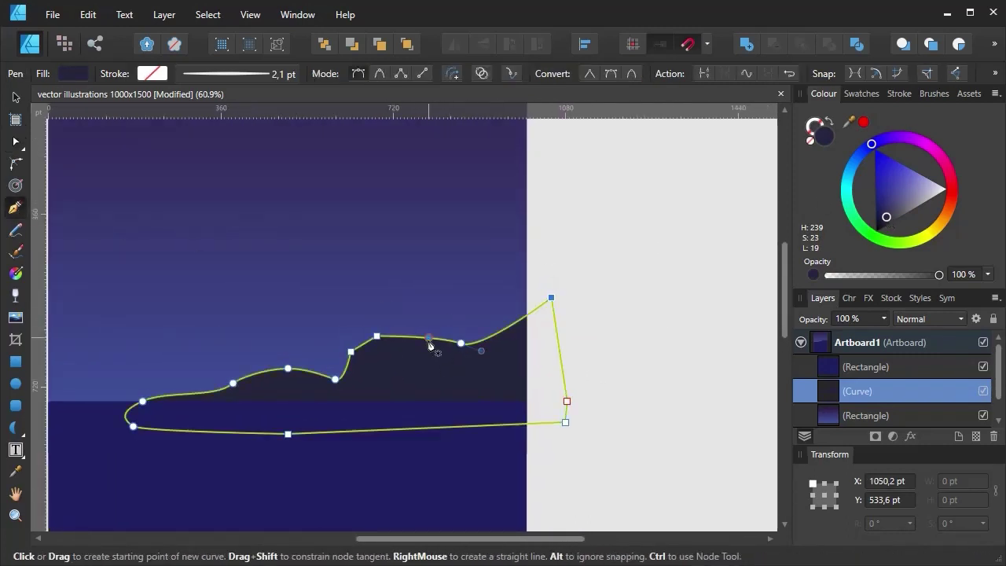
drag(429, 337, 433, 231)
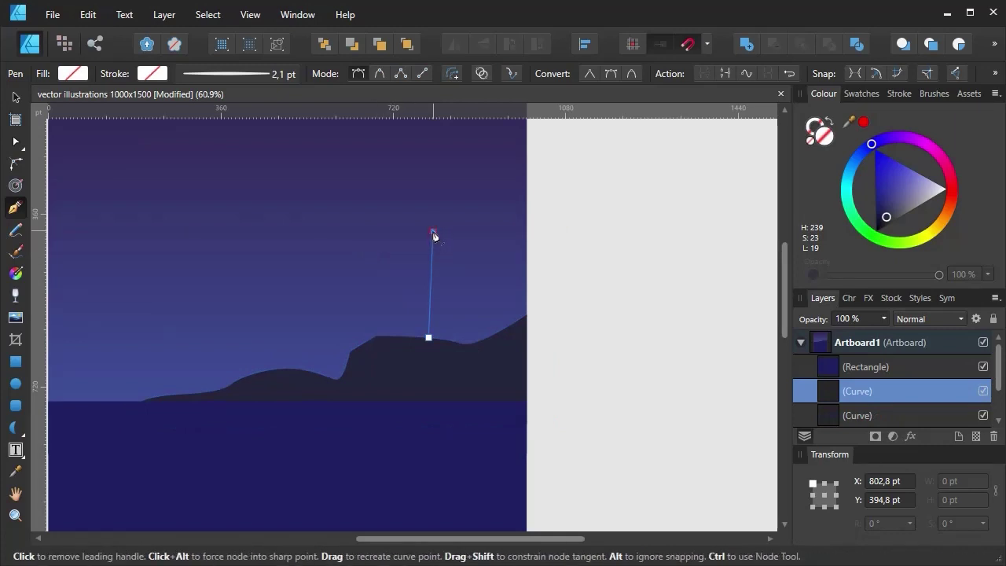
drag(429, 234, 427, 231)
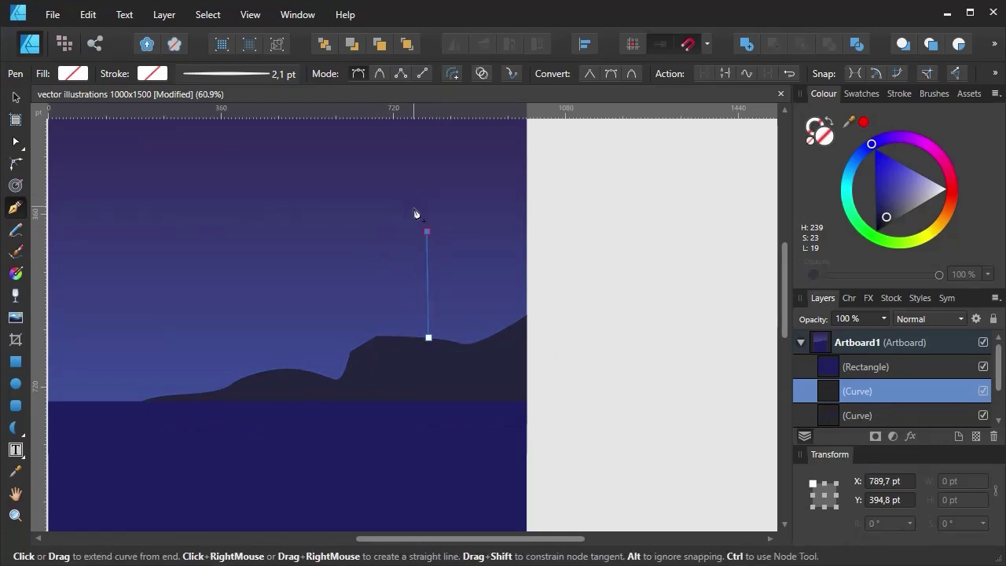
click(375, 231)
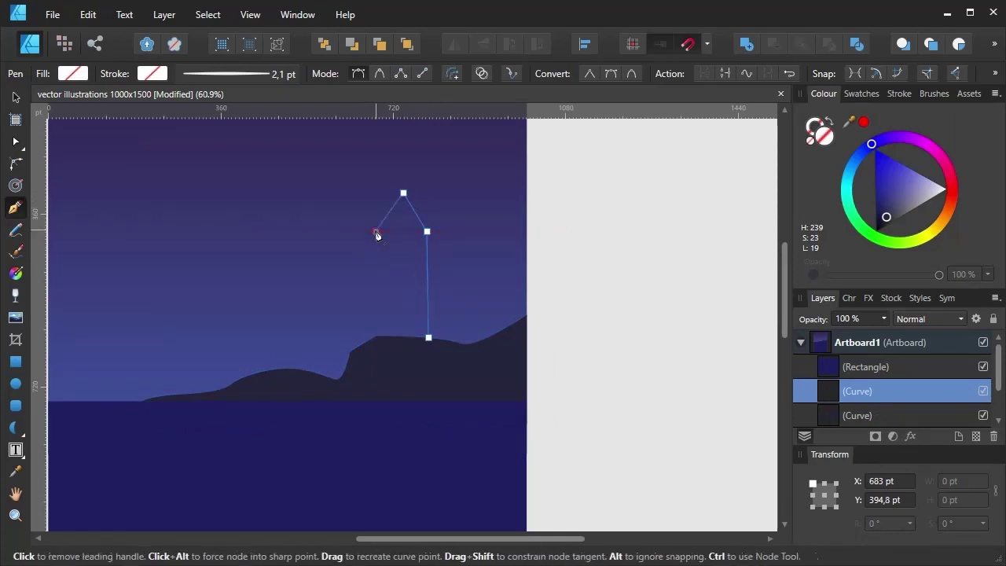
click(376, 337)
drag(403, 192, 396, 194)
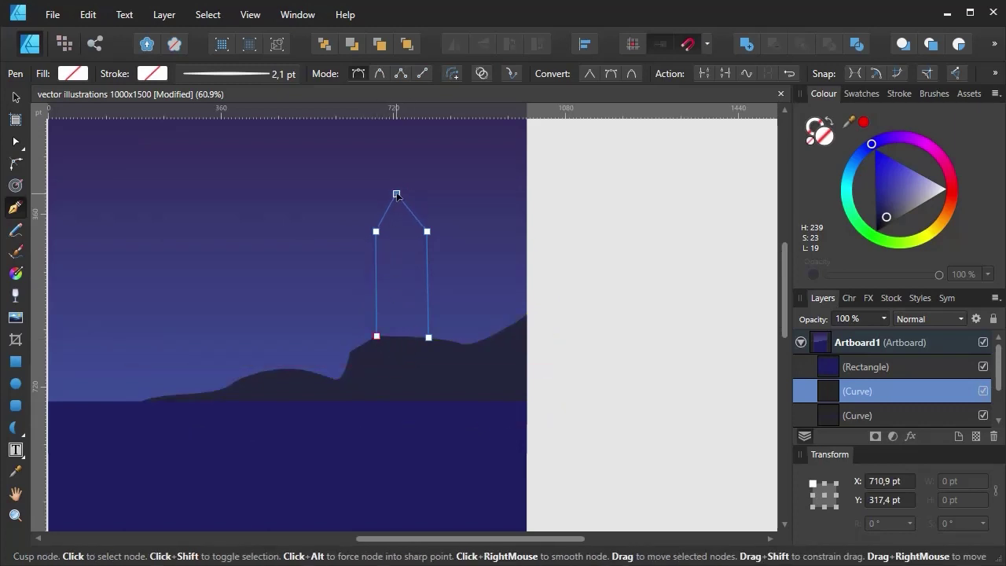
scroll(403, 203, down, 1)
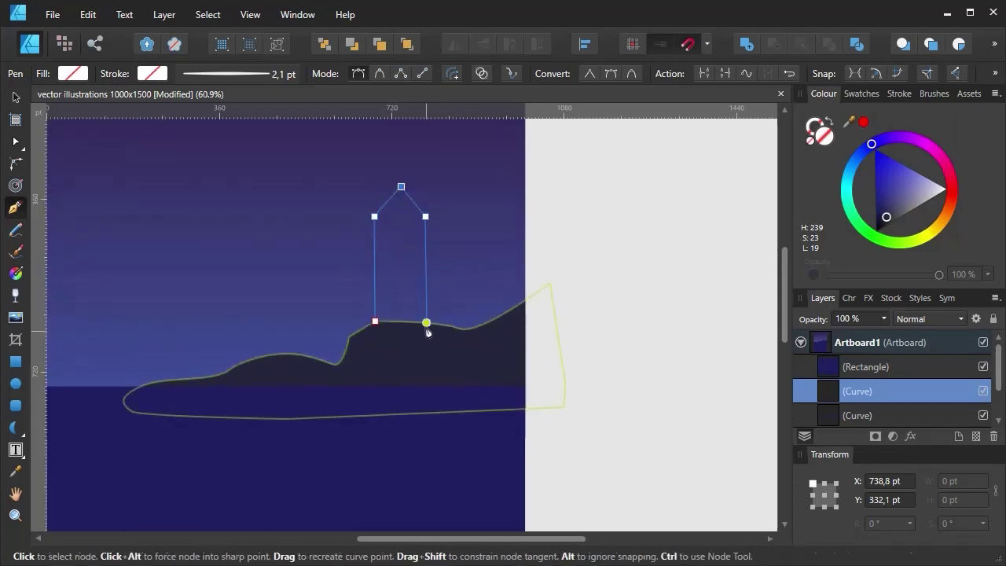
drag(427, 323, 436, 324)
click(375, 321)
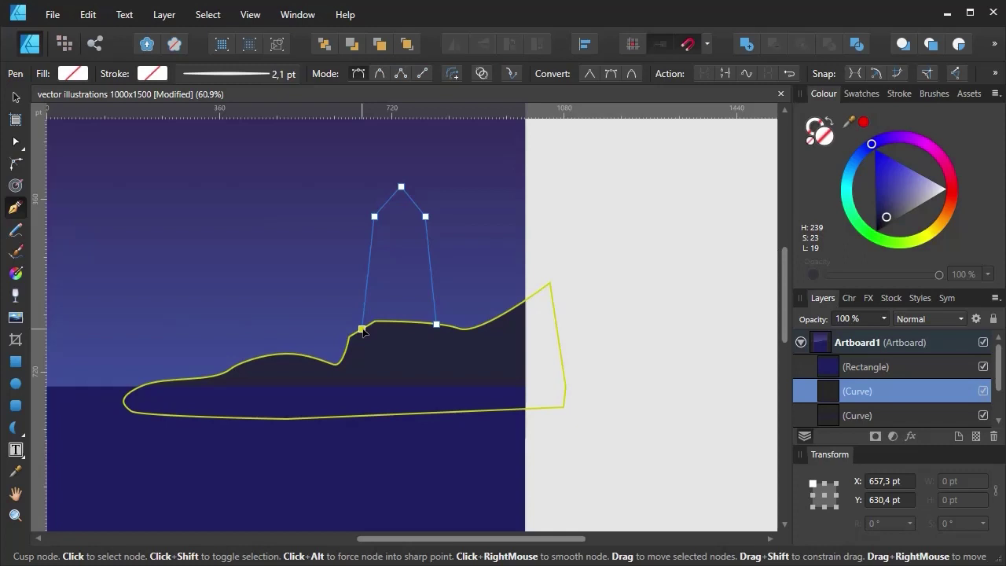
click(885, 219)
- Move the tower layer behind the hill and draw a 53.8 × 46.2 pt window square on it
scroll(1000, 391, down, 1)
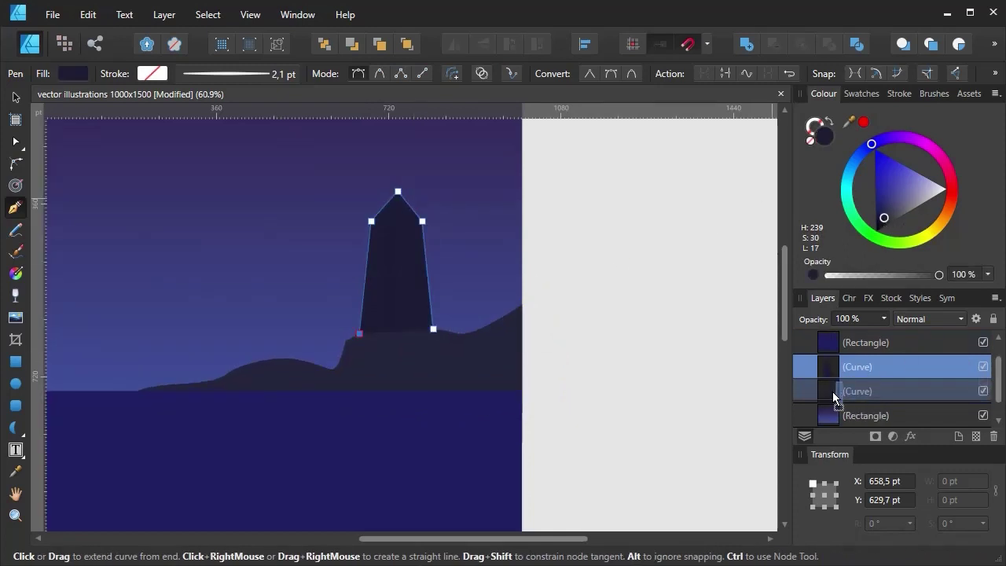
click(833, 391)
click(887, 214)
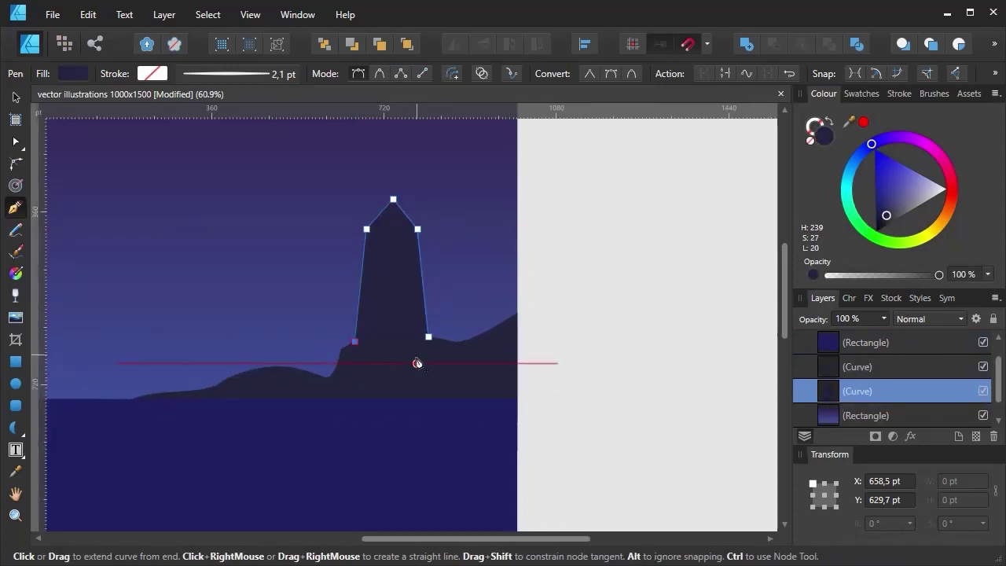
scroll(417, 362, up, 1)
scroll(393, 330, up, 1)
key(m)
drag(349, 290, 400, 333)
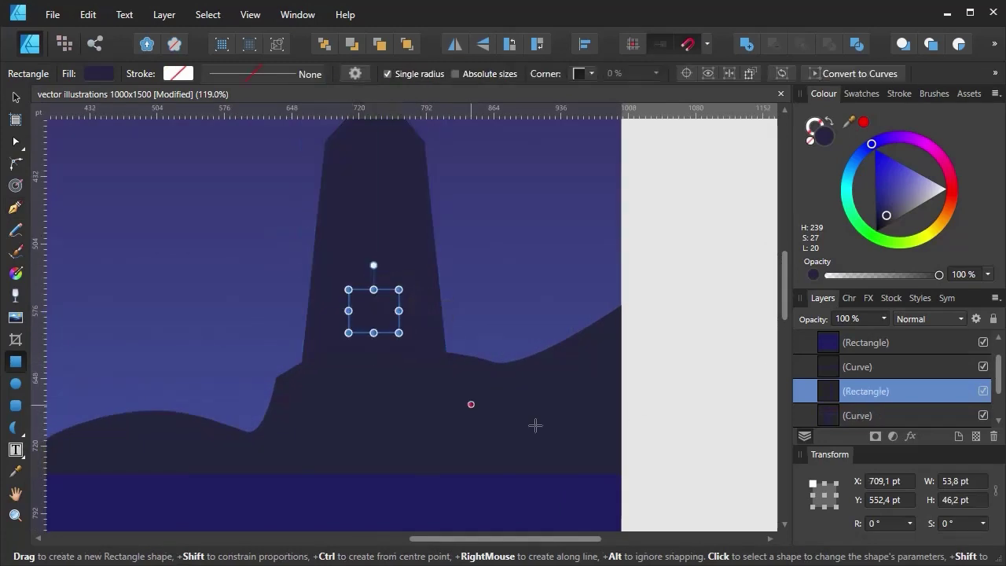
- Fill the window with a vertical orange-to-yellow linear gradient
click(939, 225)
click(910, 202)
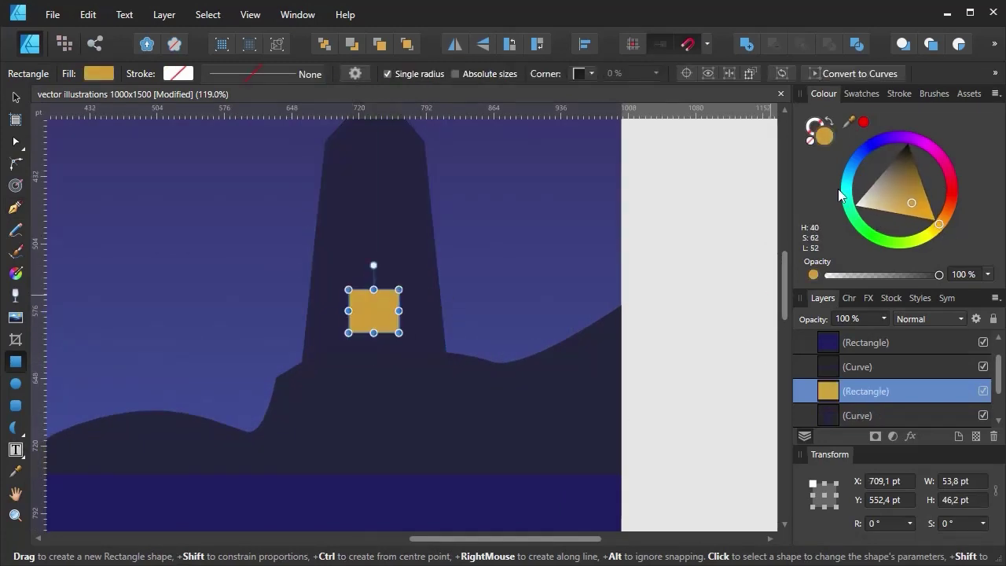
key(g)
drag(373, 332, 374, 290)
drag(939, 223, 946, 209)
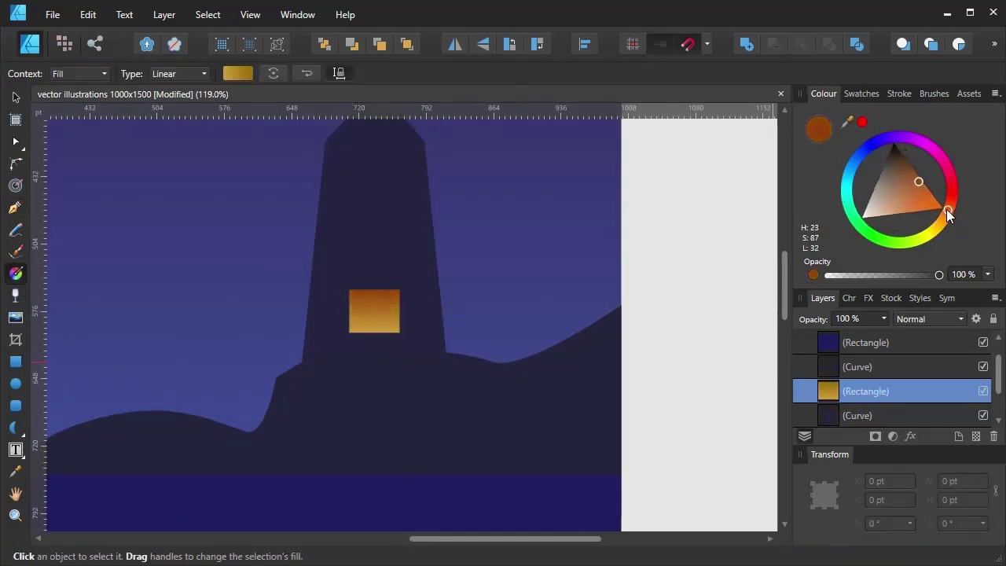
click(925, 194)
click(374, 333)
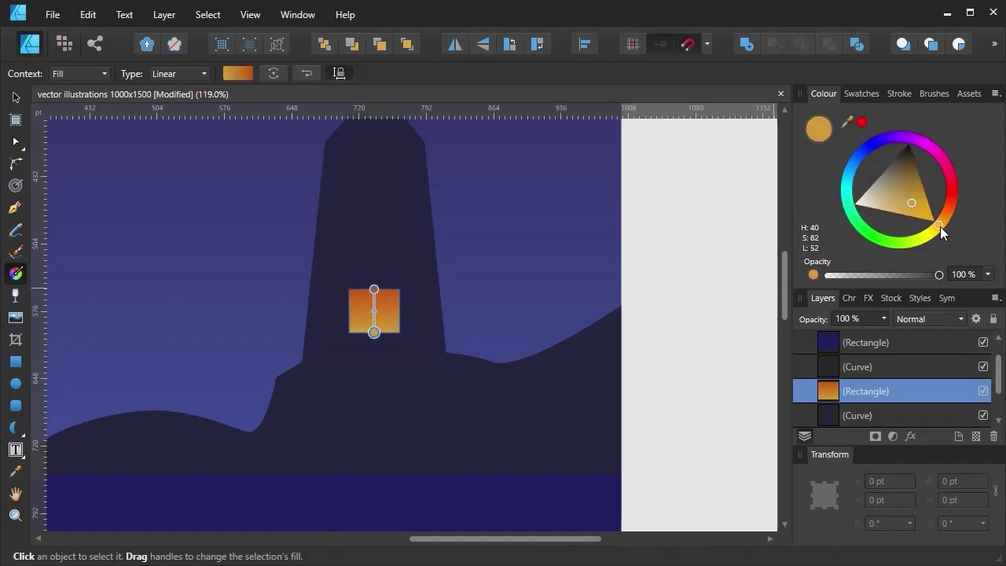
click(921, 215)
scroll(219, 277, up, 3)
- Duplicate the gradient window up the tower and resize the copies into stacked windows
key(v)
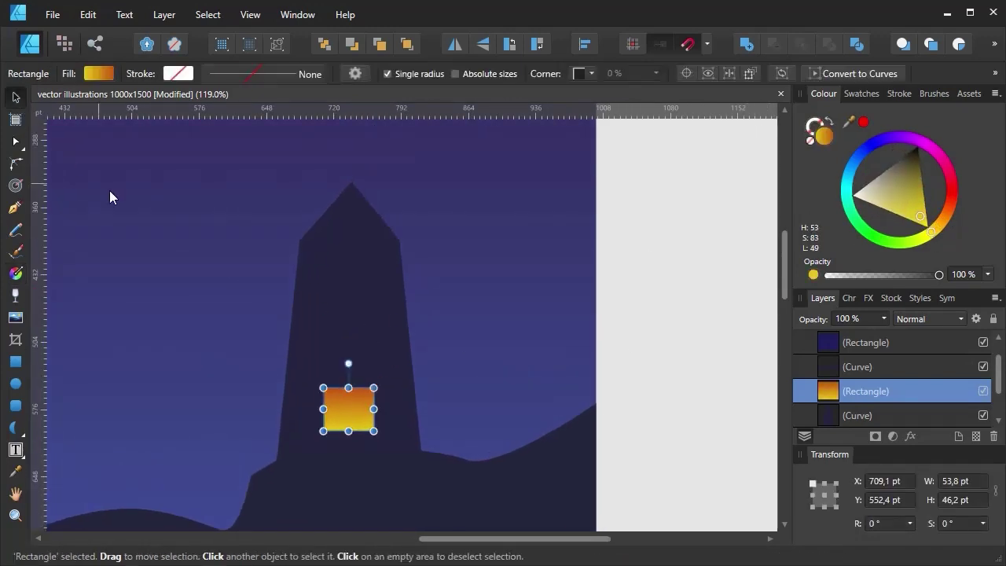
drag(361, 417, 360, 348)
click(354, 412)
drag(373, 387, 364, 395)
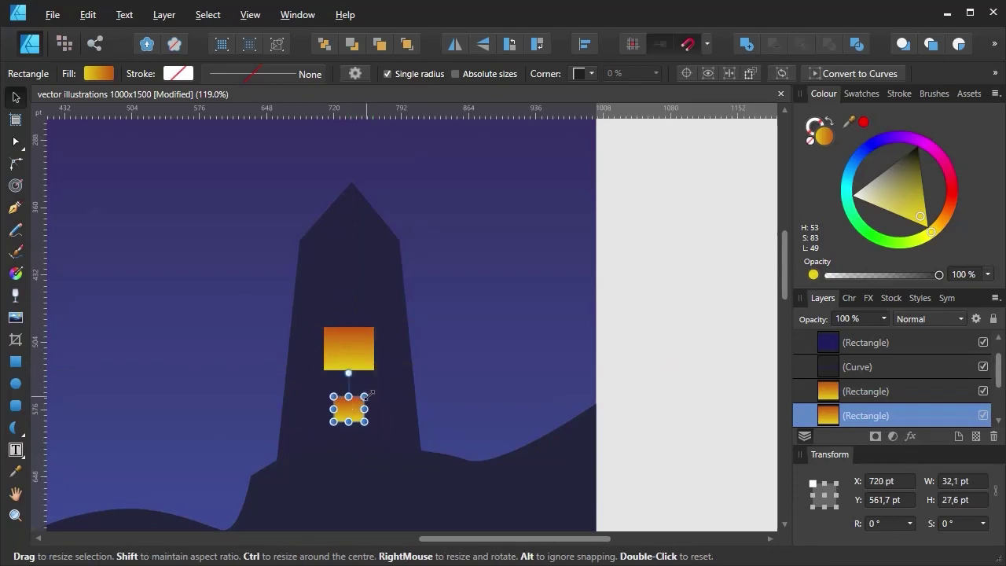
click(369, 332)
mouse_move(374, 327)
mouse_down()
mouse_move(364, 336)
mouse_move(360, 243)
mouse_up()
- Add a grey-purple window near the tower top, then select the hill and window layers
mouse_move(911, 155)
mouse_down()
mouse_move(902, 166)
mouse_move(860, 163)
mouse_move(892, 151)
mouse_up()
click(893, 208)
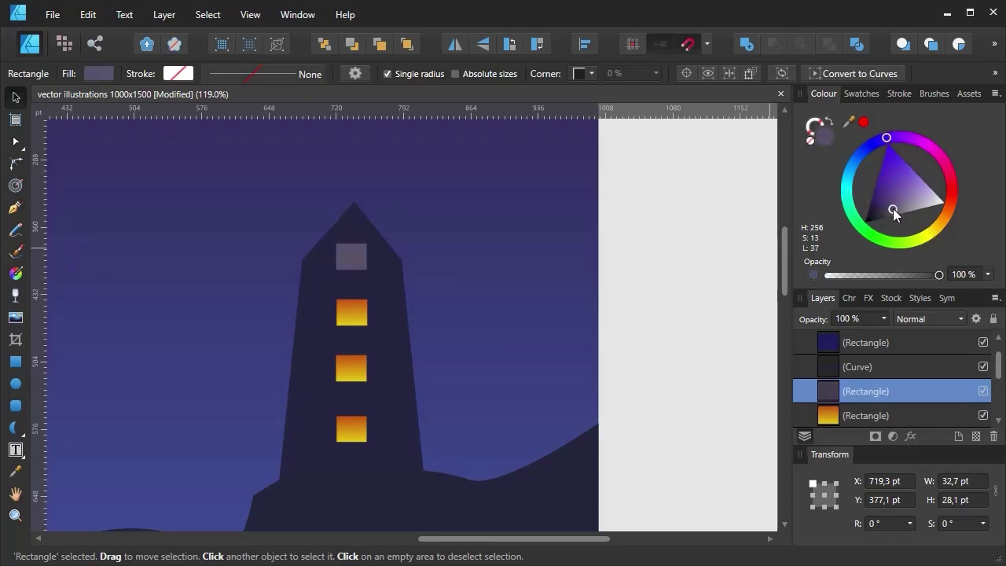
scroll(356, 325, down, 2)
scroll(383, 327, down, 3)
scroll(382, 327, up, 3)
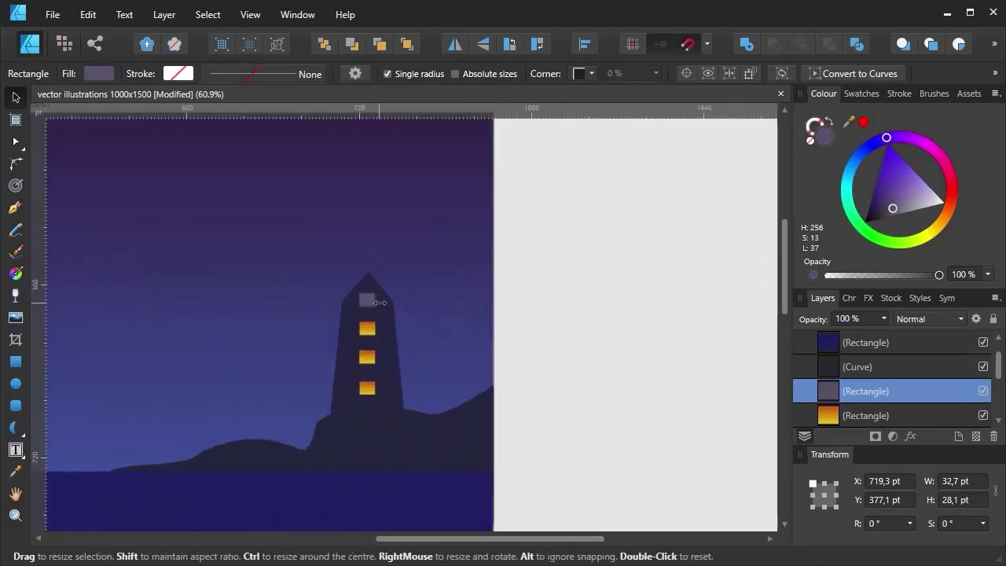
scroll(863, 403, down, 2)
click(854, 367)
mouse_move(855, 367)
mouse_down()
mouse_move(857, 392)
mouse_move(849, 374)
mouse_up()
shift+click(860, 388)
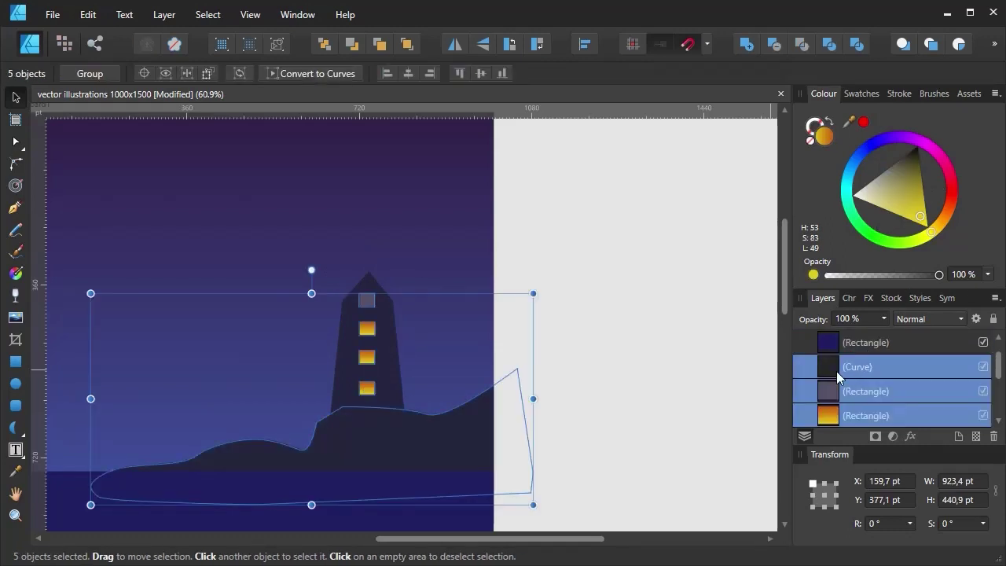
- Select the hill, window, tower and sky layers in turn in the Layers panel
click(836, 368)
scroll(853, 358, up, 2)
click(856, 390)
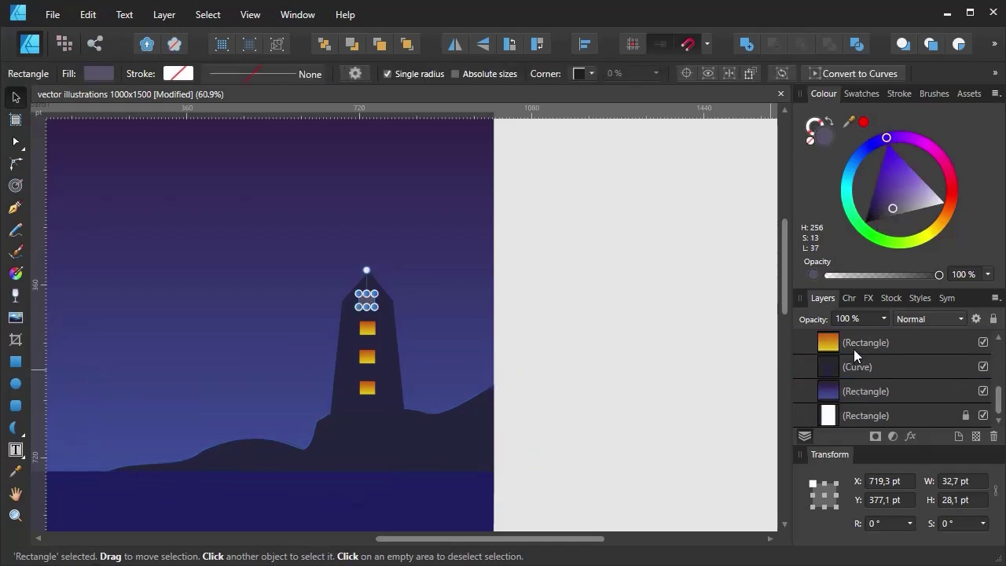
shift+click(855, 350)
scroll(834, 354, down, 2)
scroll(835, 361, up, 3)
click(868, 413)
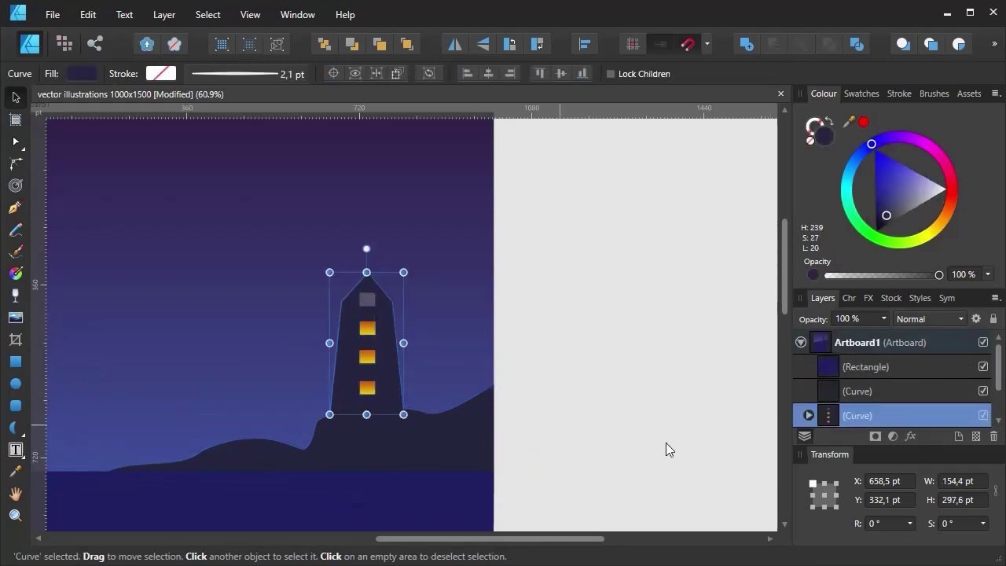
scroll(854, 369, down, 2)
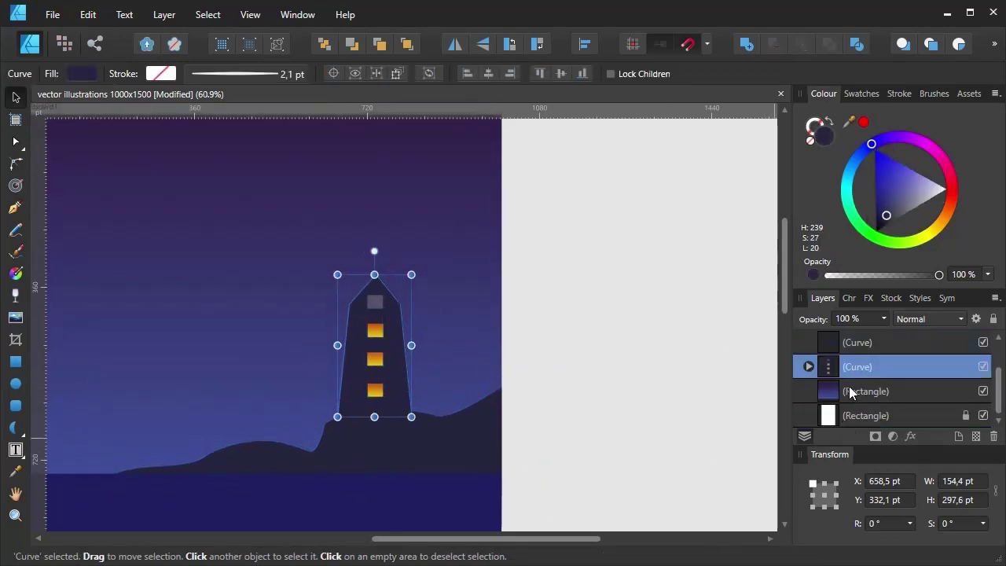
click(864, 388)
click(15, 362)
- Draw a thin tall bar, rotate it about 51.5° and move it across the tower top
drag(357, 218, 376, 368)
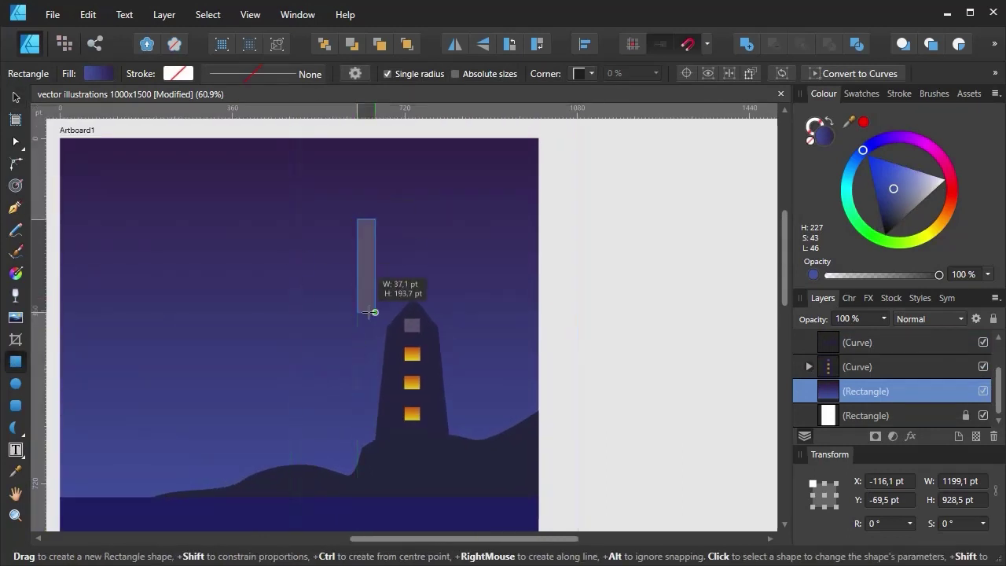
scroll(372, 311, up, 4)
drag(386, 275, 364, 275)
scroll(361, 389, down, 4)
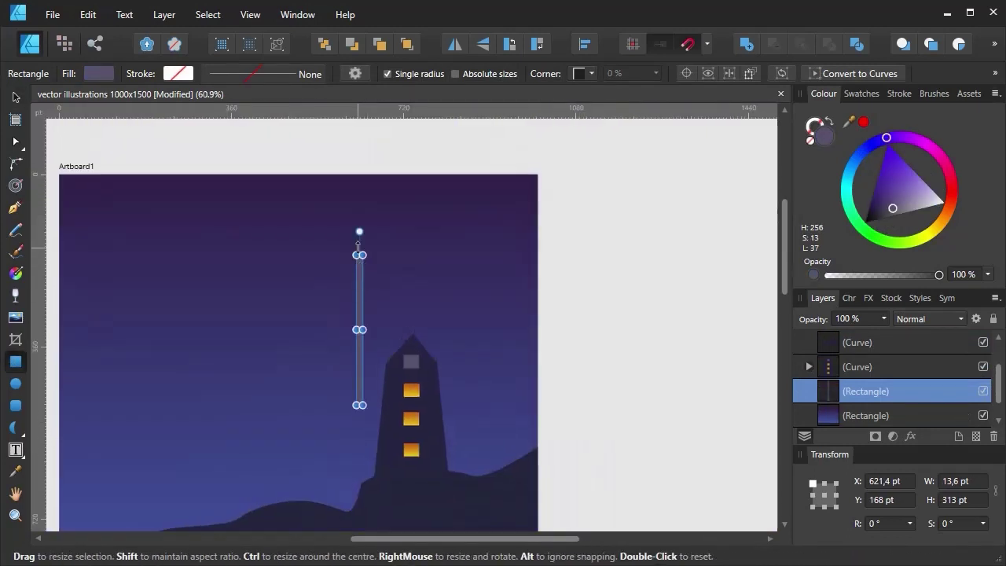
drag(359, 228, 282, 267)
drag(405, 377, 517, 419)
- Lengthen the diagonal bar to 8.7 × 475.7 pt and draw a rectangle for a sail
scroll(471, 393, up, 2)
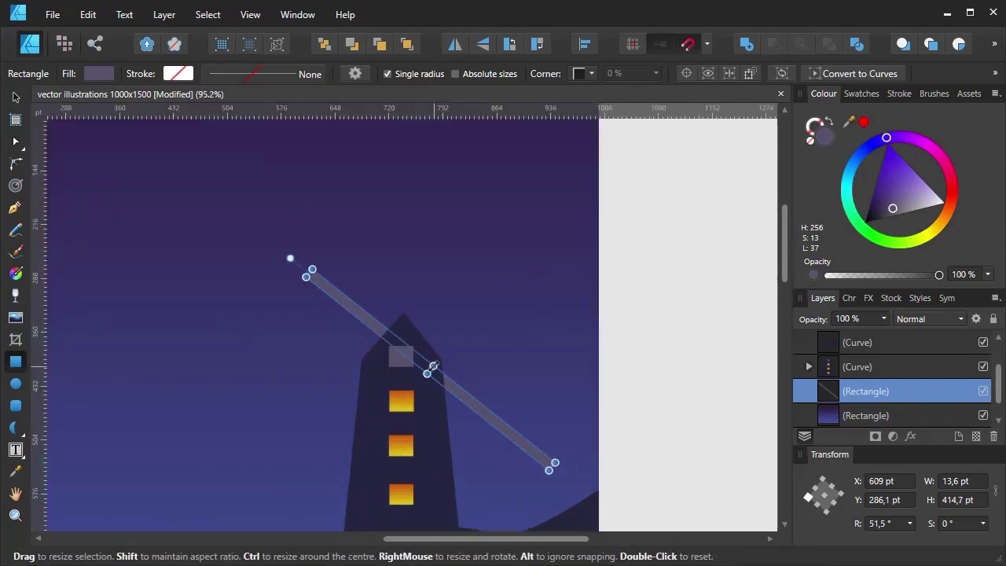
scroll(431, 362, up, 4)
drag(424, 364, 430, 359)
scroll(431, 359, down, 5)
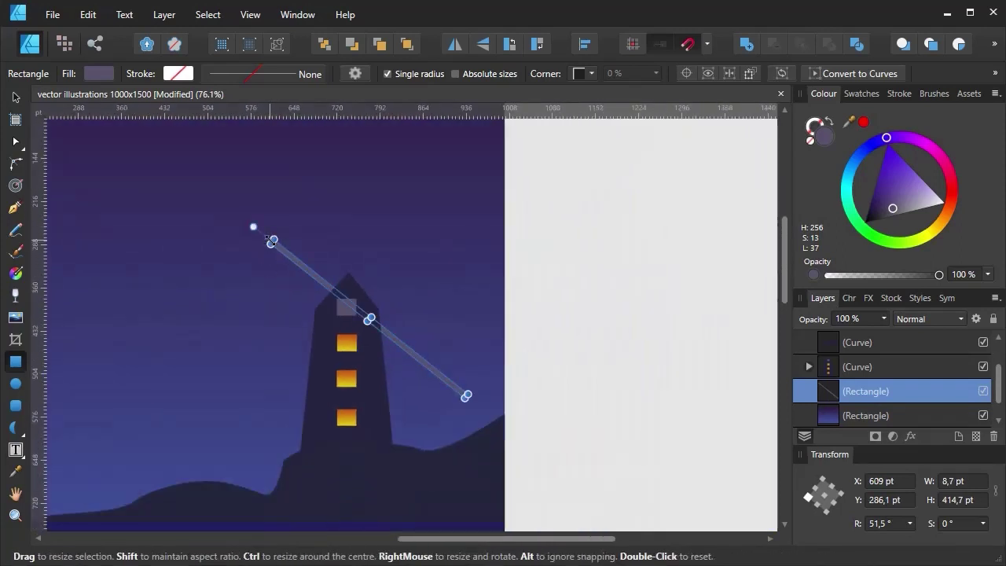
drag(241, 217, 227, 206)
scroll(264, 236, up, 1)
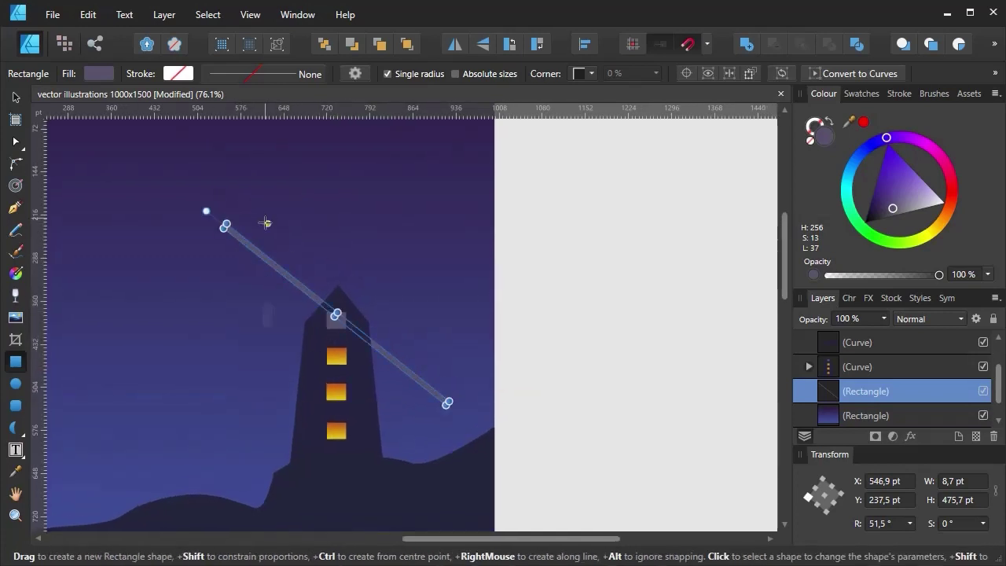
scroll(264, 264, up, 1)
scroll(264, 263, up, 1)
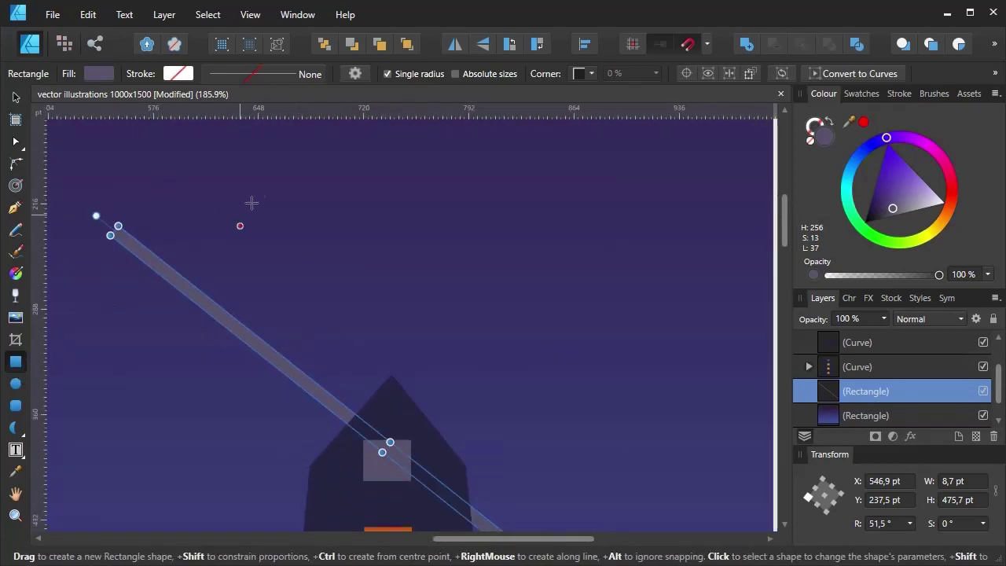
mouse_move(254, 174)
mouse_down()
mouse_move(375, 426)
mouse_move(362, 435)
mouse_up()
- Turn the sail rectangle into an outline with a 4.9 pt stroke
click(829, 123)
click(899, 94)
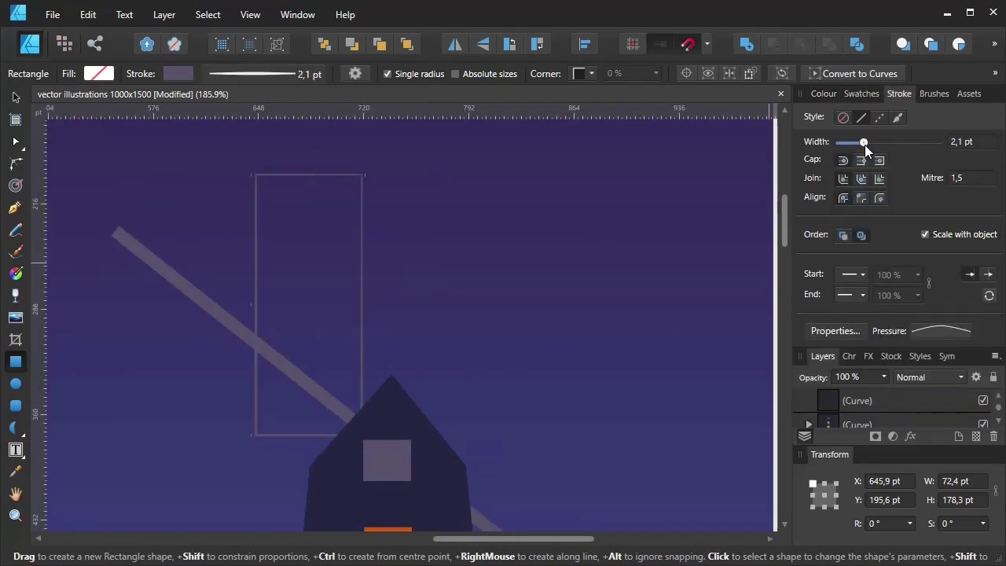
drag(865, 145, 872, 145)
click(925, 330)
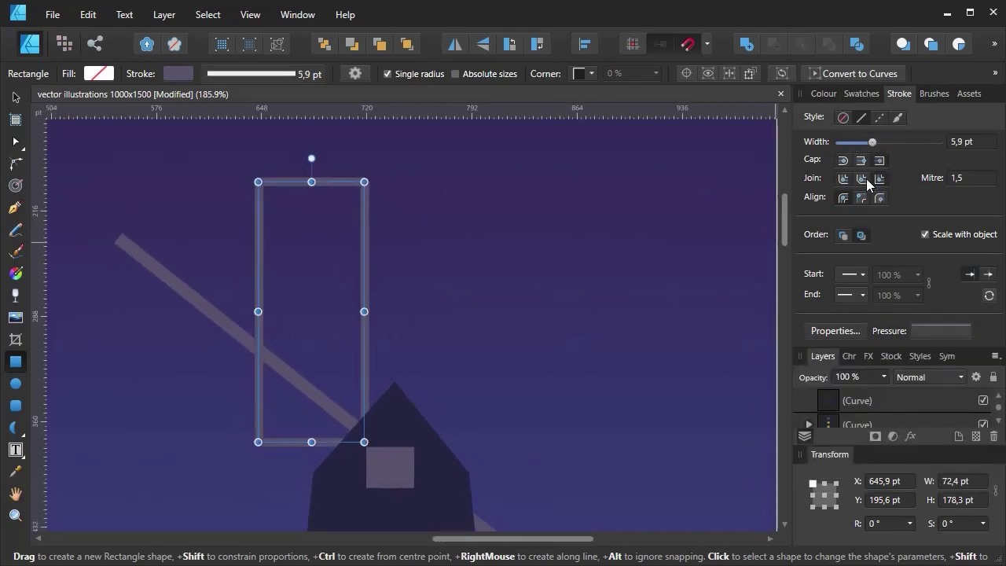
scroll(511, 217, left, 1)
drag(870, 146, 871, 146)
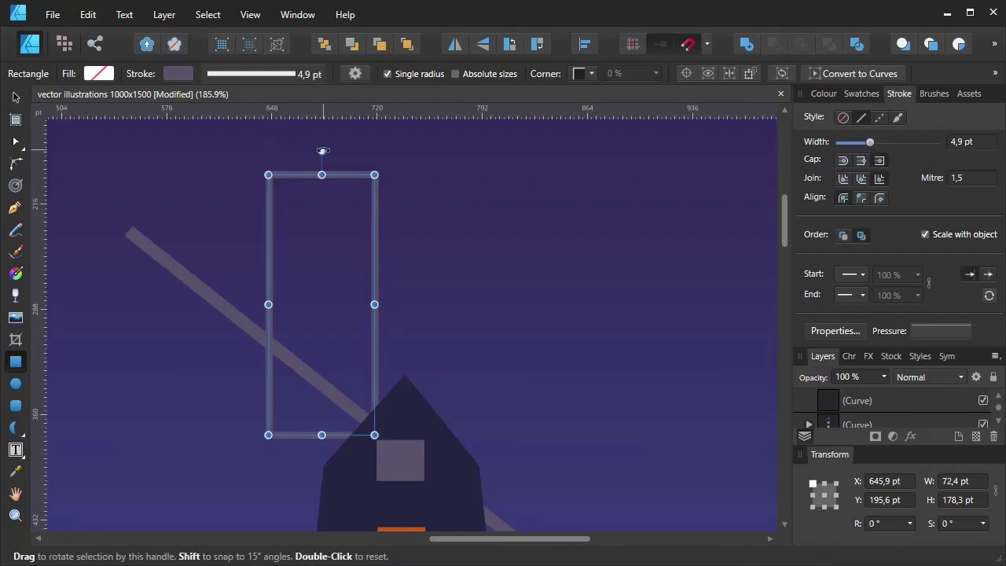
- Rotate the sail frame to match the bar and move it onto the bar's upper end
drag(322, 150, 190, 202)
key(v)
drag(290, 286, 234, 254)
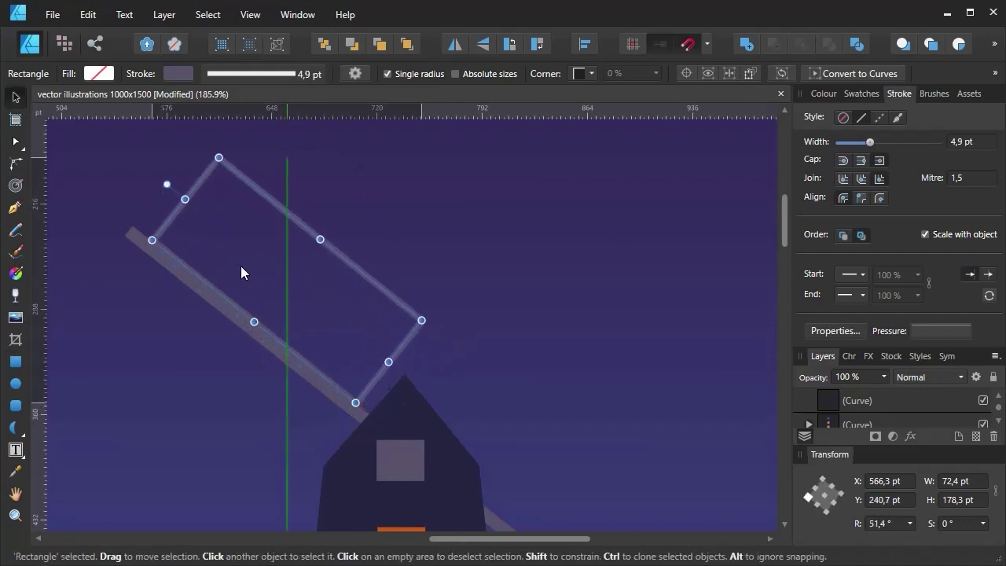
scroll(189, 234, up, 3)
scroll(188, 235, up, 1)
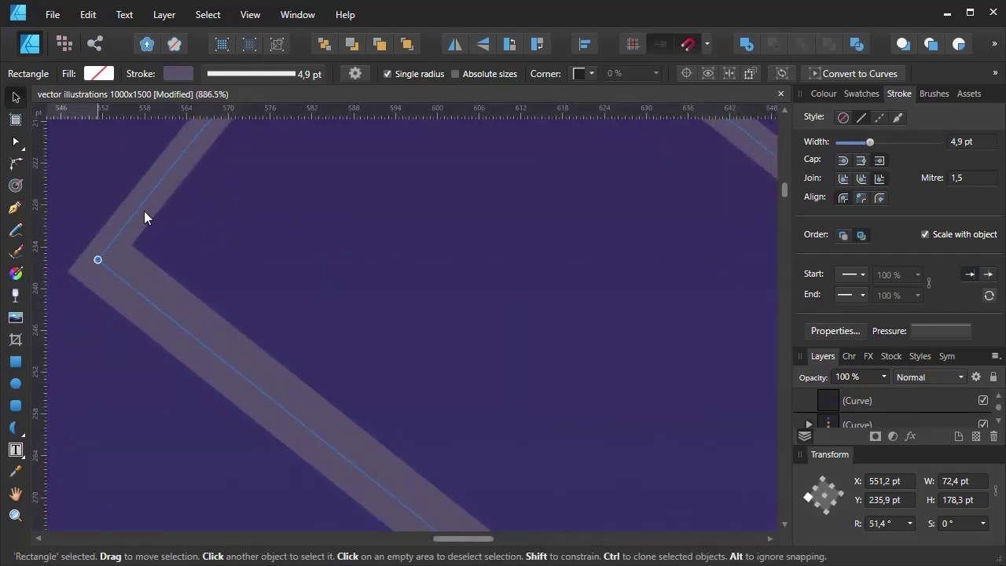
scroll(144, 211, down, 6)
scroll(365, 236, down, 1)
scroll(315, 201, up, 2)
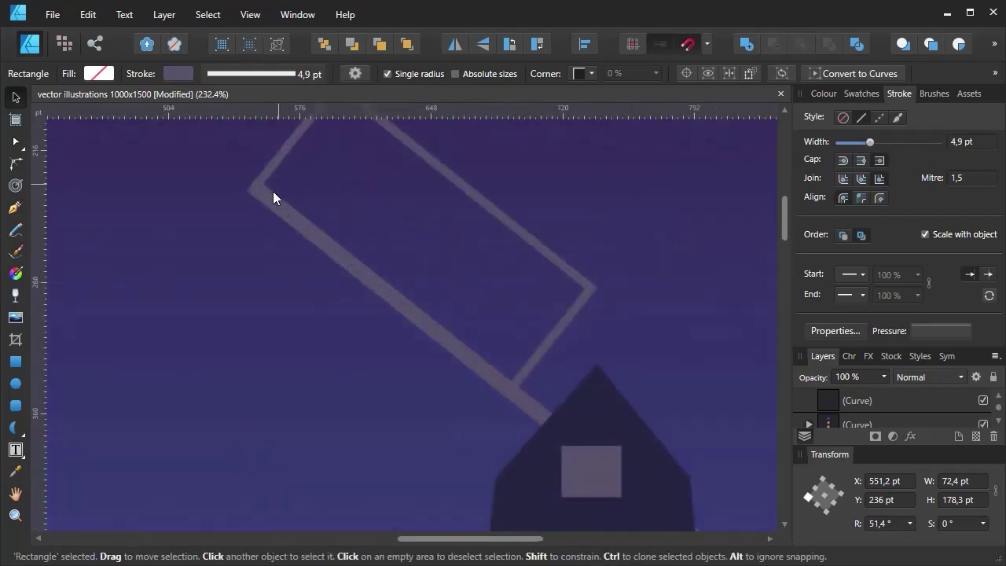
scroll(220, 165, up, 2)
scroll(189, 153, up, 1)
- Draw a lengthwise divider line across the frame and thin its stroke to 2.8 pt
key(p)
click(195, 157)
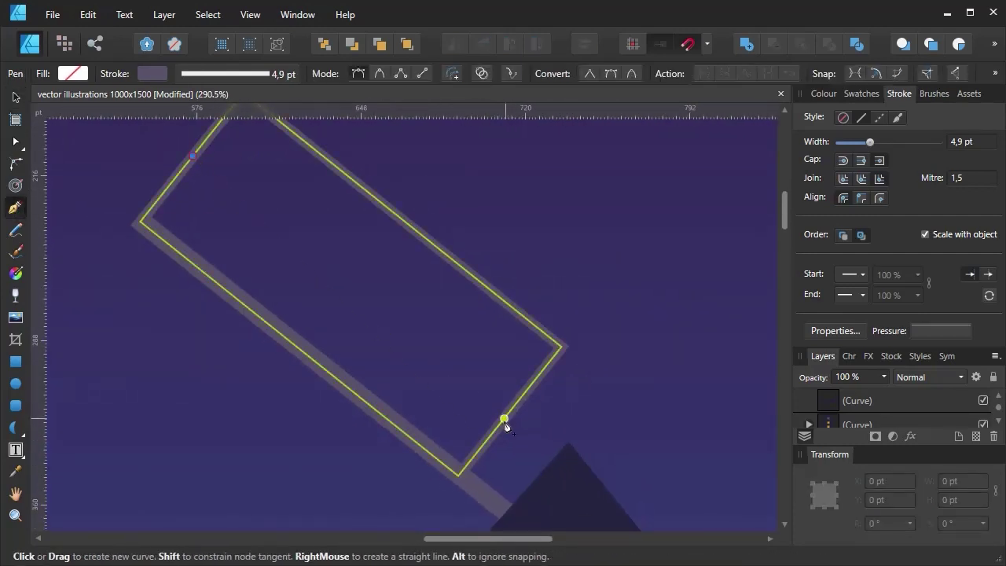
click(504, 419)
key(Escape)
drag(869, 142, 865, 143)
- Draw three cross divider lines across the sail frame to form the lattice
click(224, 294)
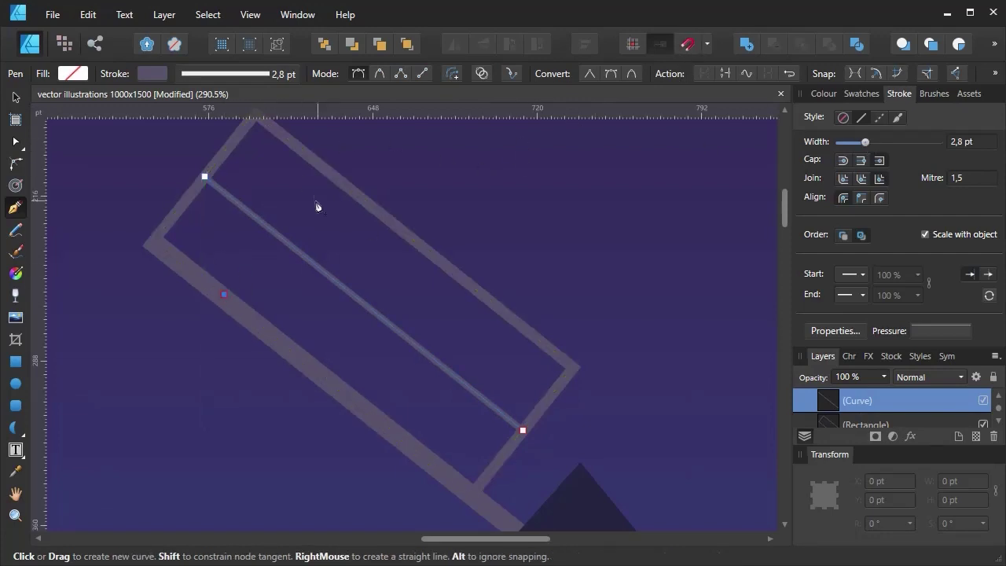
click(324, 170)
key(Escape)
click(315, 361)
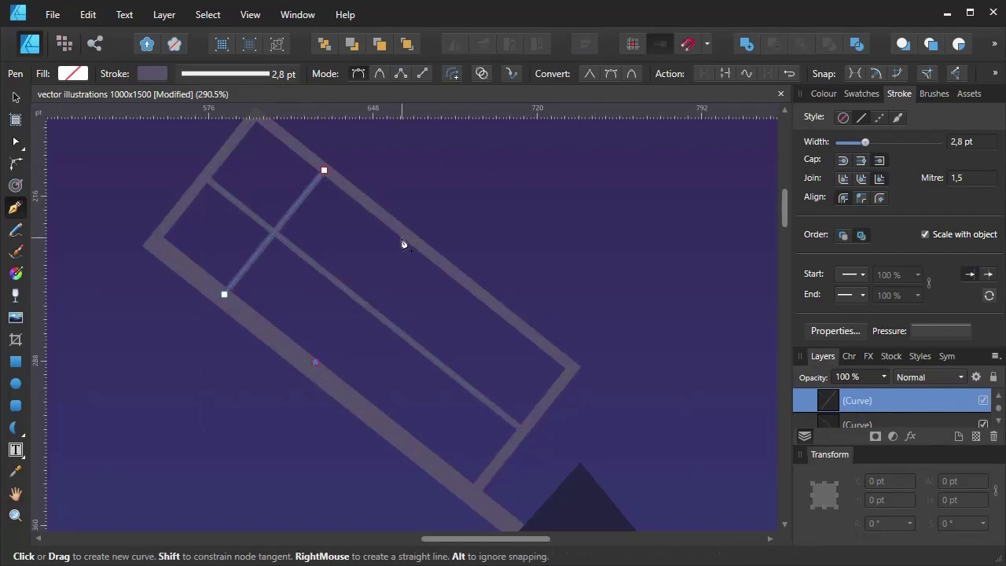
click(403, 232)
key(Escape)
click(392, 425)
click(490, 306)
key(Escape)
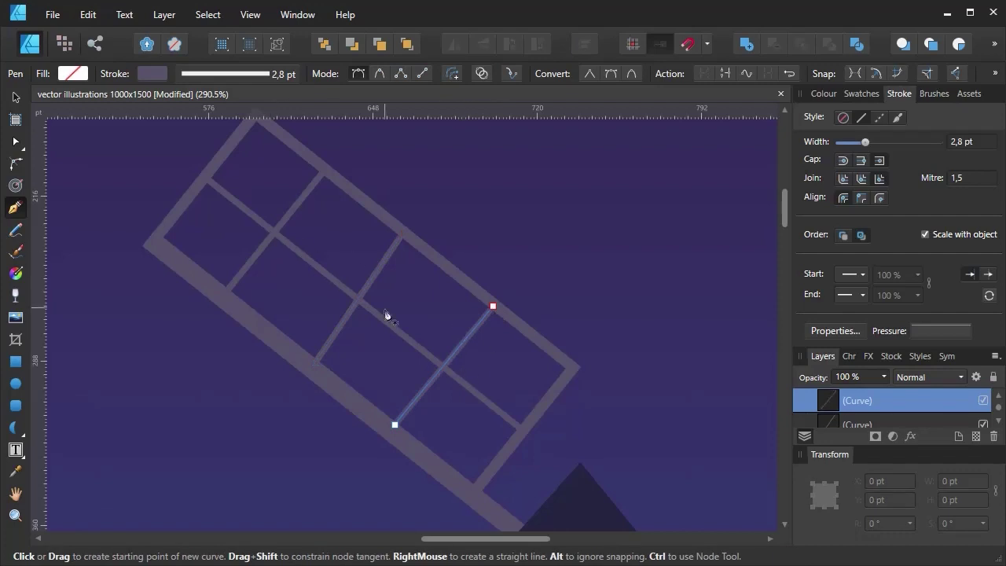
- Select both end nodes of a neighbouring divider line with the Node tool
key(a)
scroll(475, 322, down, 1)
click(488, 286)
click(397, 215)
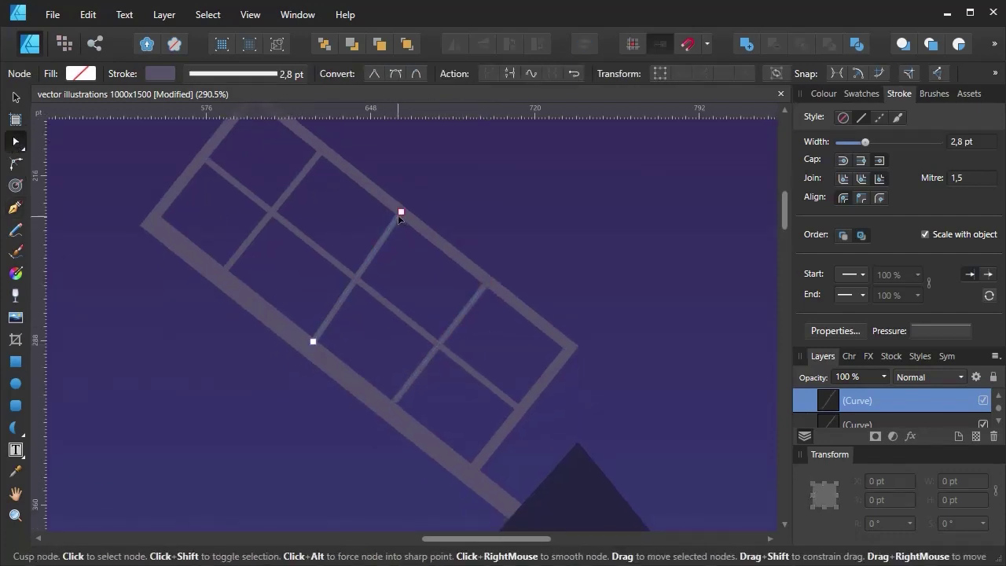
scroll(409, 358, down, 2)
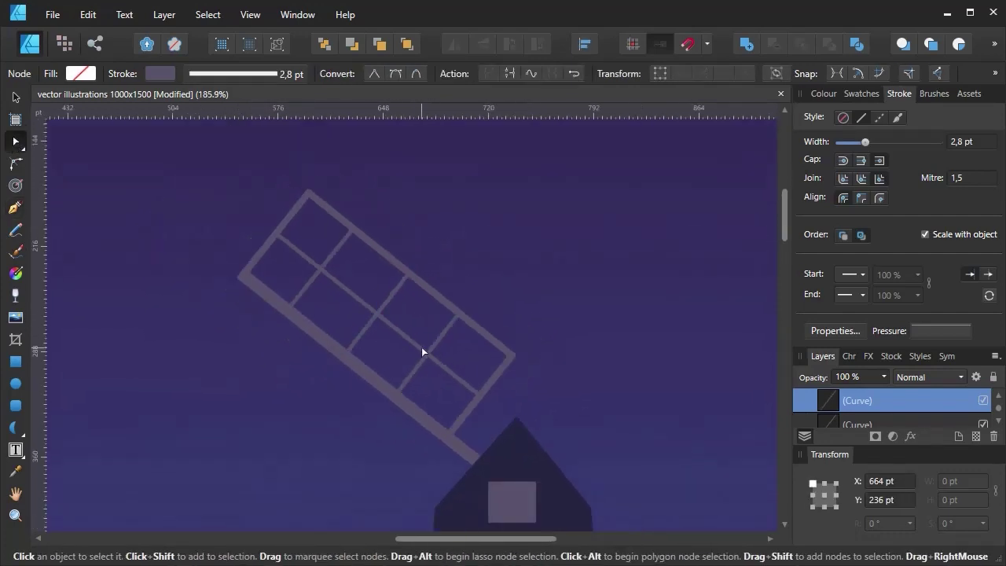
- Nest the divider lines inside the sail frame in the Layers panel
click(857, 374)
scroll(856, 372, up, 1)
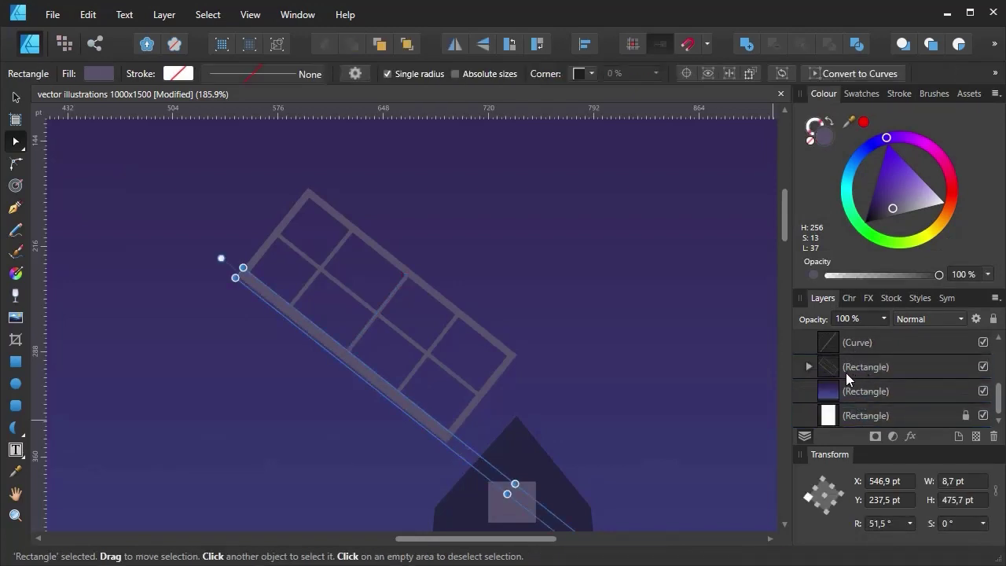
drag(857, 393, 859, 371)
scroll(451, 363, down, 2)
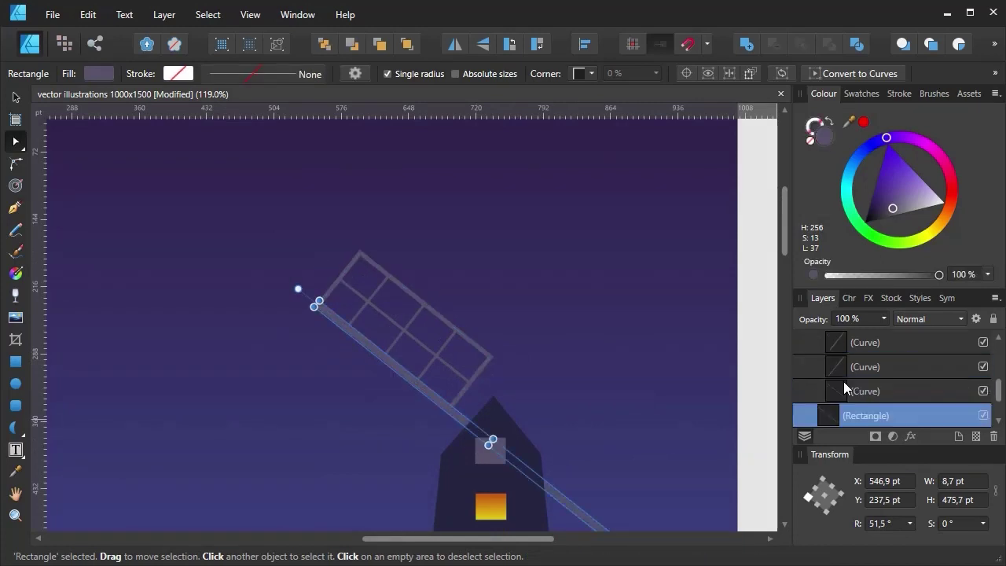
- Move the sail frame group down toward the tower
click(809, 393)
scroll(449, 348, down, 3)
drag(391, 228, 472, 342)
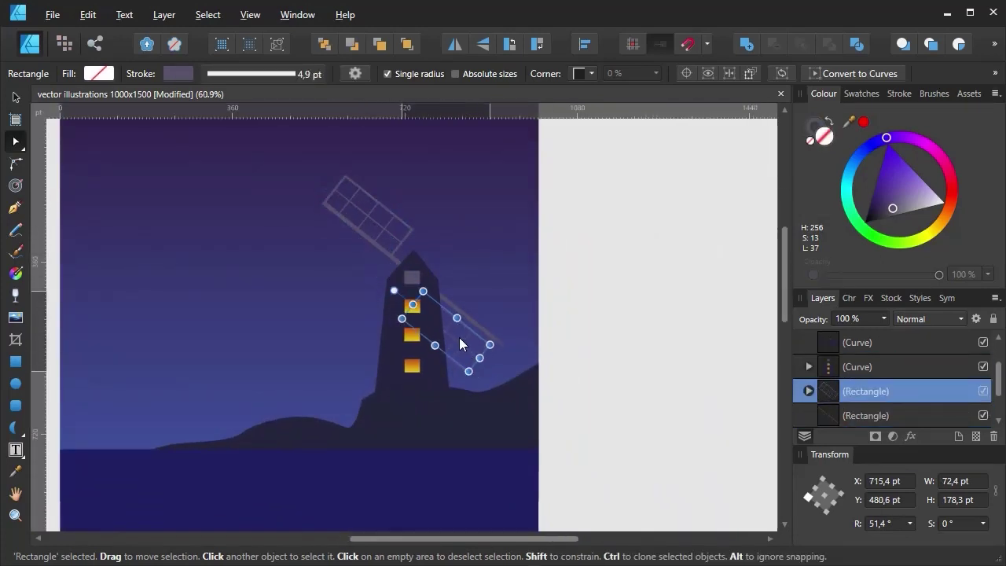
scroll(471, 338, up, 5)
scroll(494, 377, down, 3)
scroll(391, 285, up, 3)
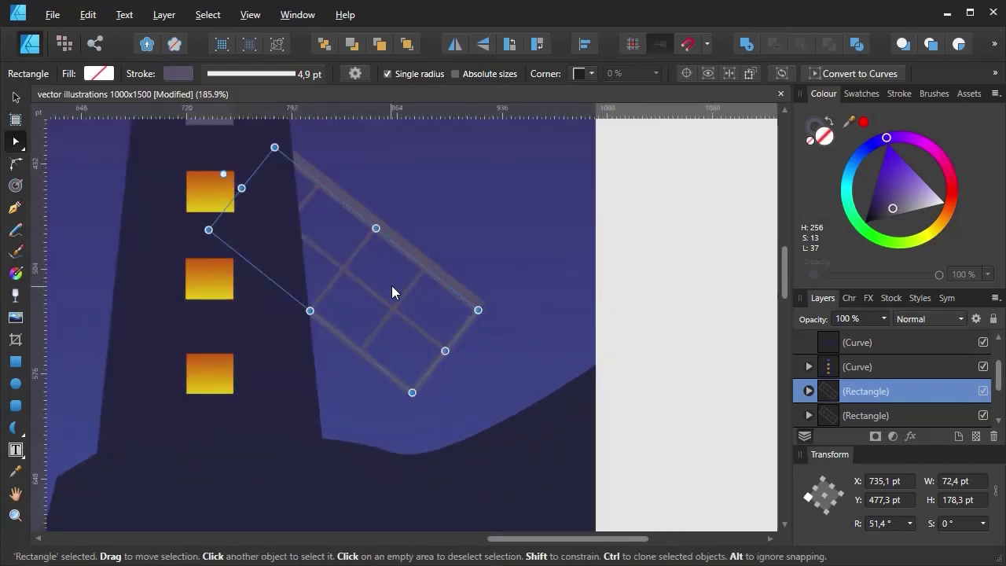
- Lengthen the thin sail axis and align it with the tower
click(481, 306)
drag(485, 307, 546, 351)
scroll(476, 339, down, 5)
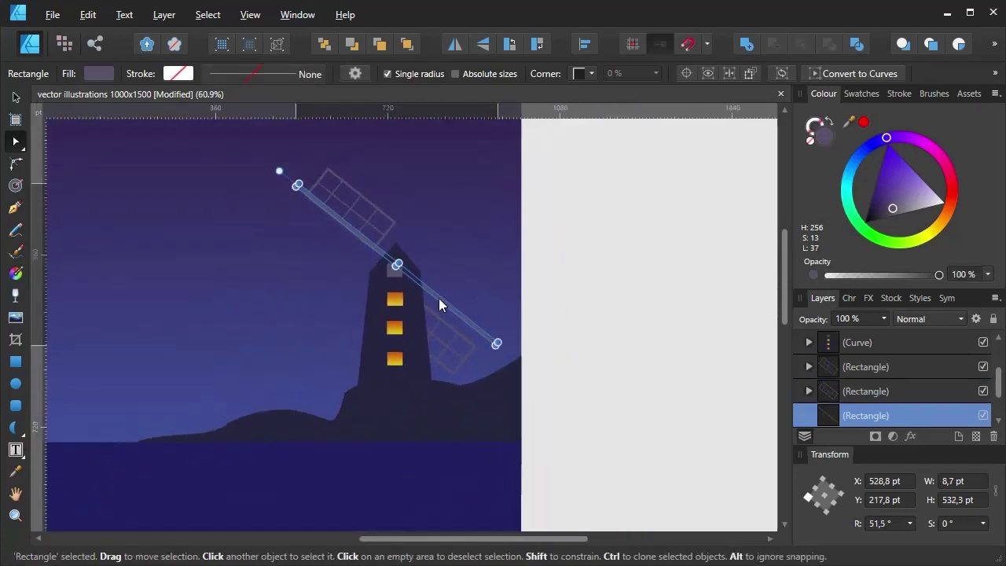
drag(461, 314, 455, 308)
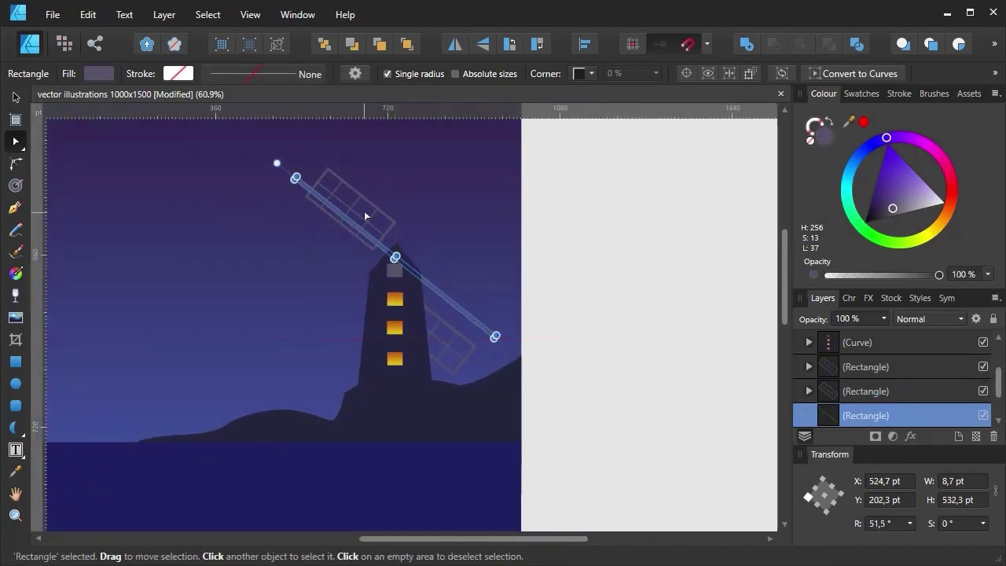
- Move the lattice sail frame up the axis, shrink it slightly and fine-tune its position
click(318, 189)
scroll(316, 200, up, 5)
drag(316, 203, 287, 209)
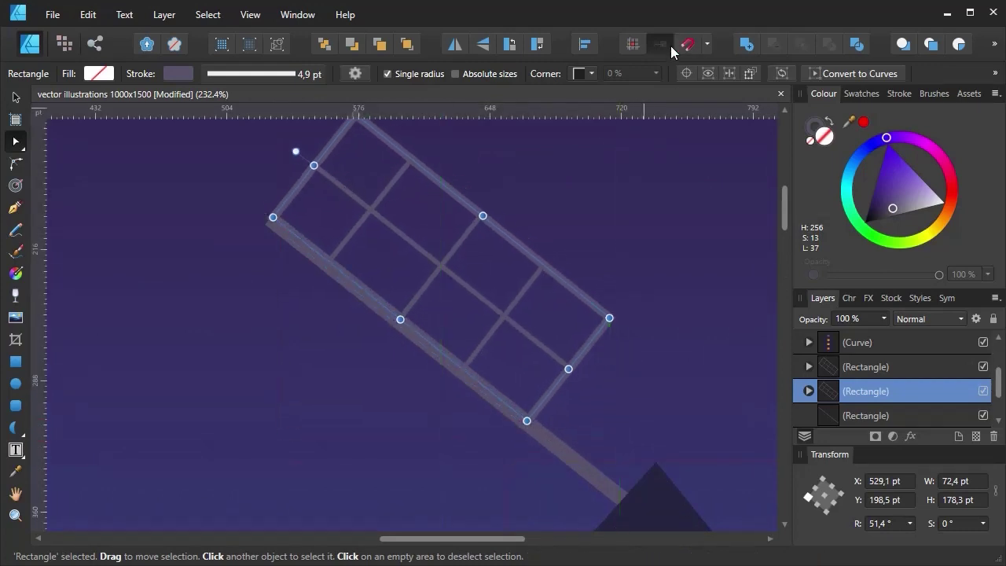
scroll(285, 212, up, 2)
scroll(285, 213, down, 2)
drag(573, 274, 519, 277)
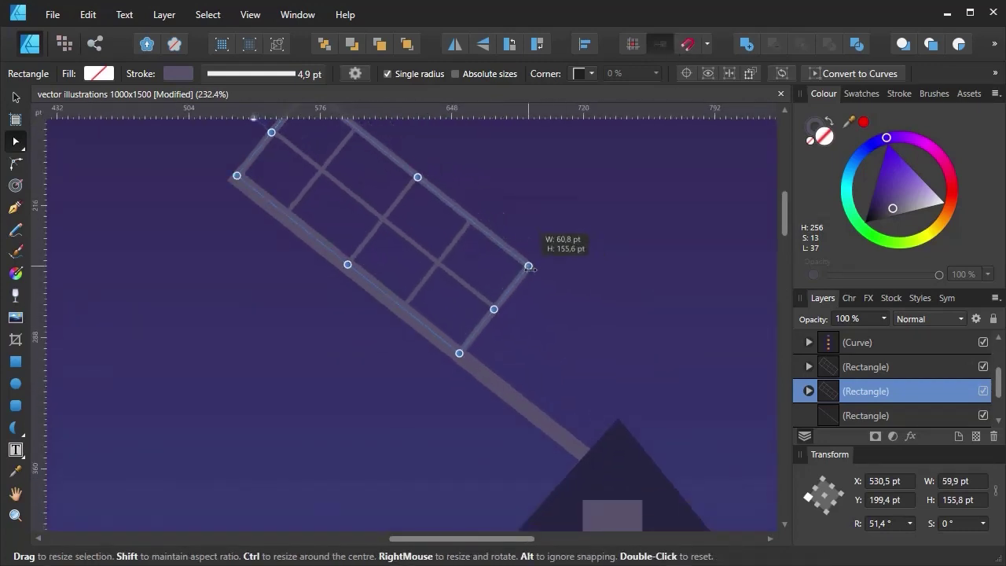
scroll(265, 159, up, 7)
drag(268, 160, 269, 160)
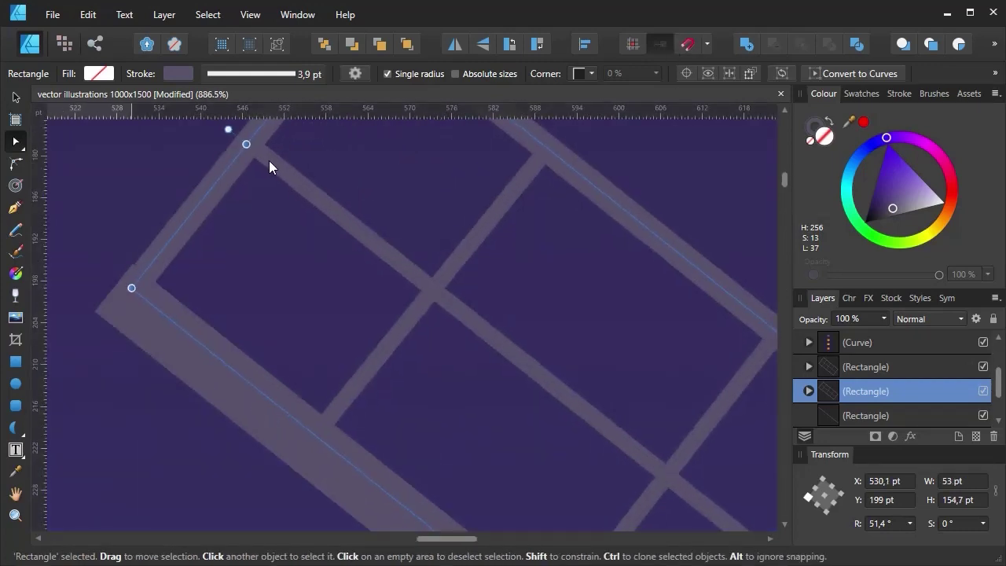
scroll(424, 278, down, 9)
- Place a copy of the sail frame at the axis's lower end and add the axis to the selection
mouse_move(369, 174)
mouse_down()
mouse_move(595, 447)
mouse_move(373, 169)
mouse_move(535, 286)
mouse_move(614, 420)
mouse_up()
scroll(561, 275, up, 5)
drag(562, 278, 568, 281)
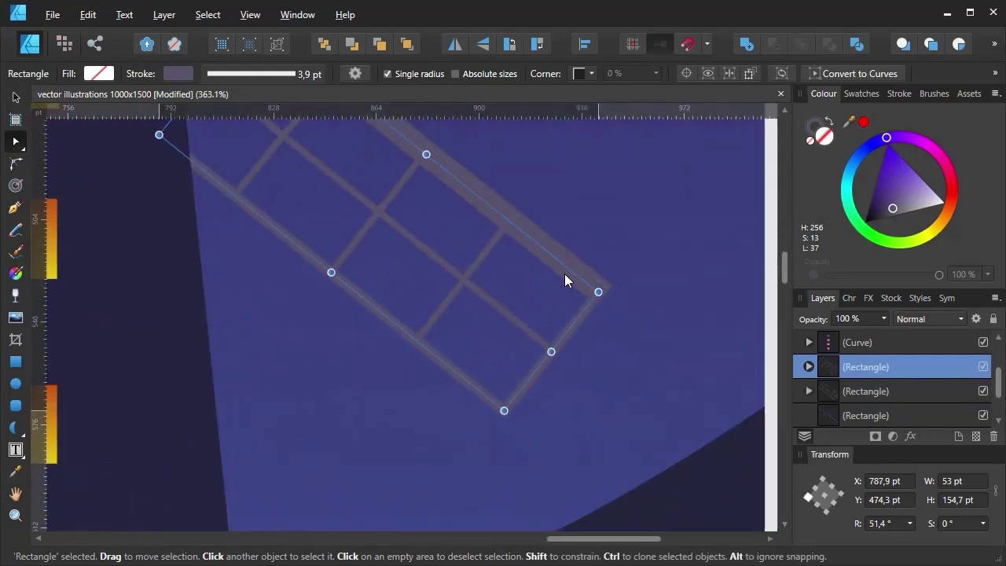
scroll(573, 277, down, 6)
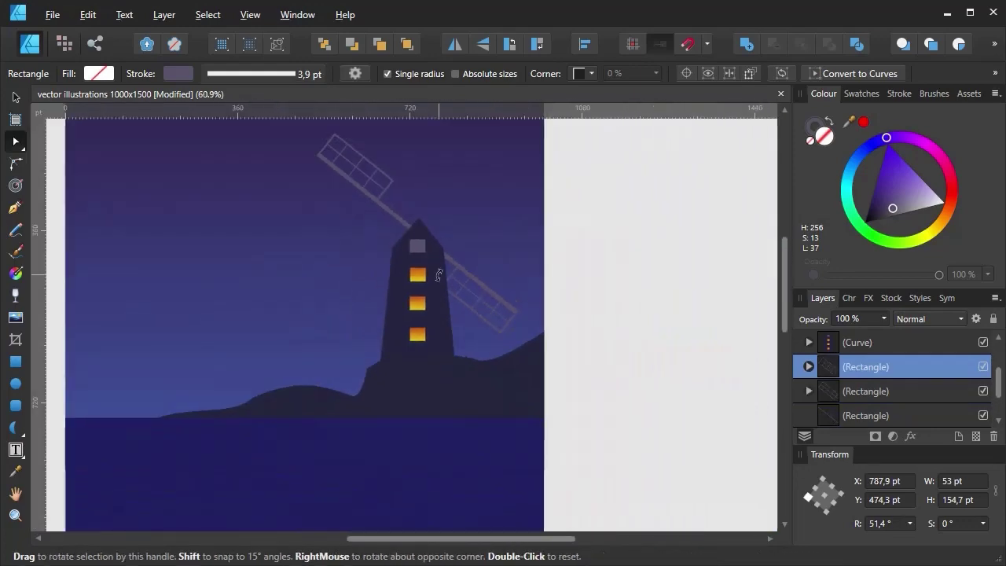
shift+click(869, 391)
- Group the axis and both sail frames, then tilt the group slightly
shift+click(867, 415)
key(ctrl+g)
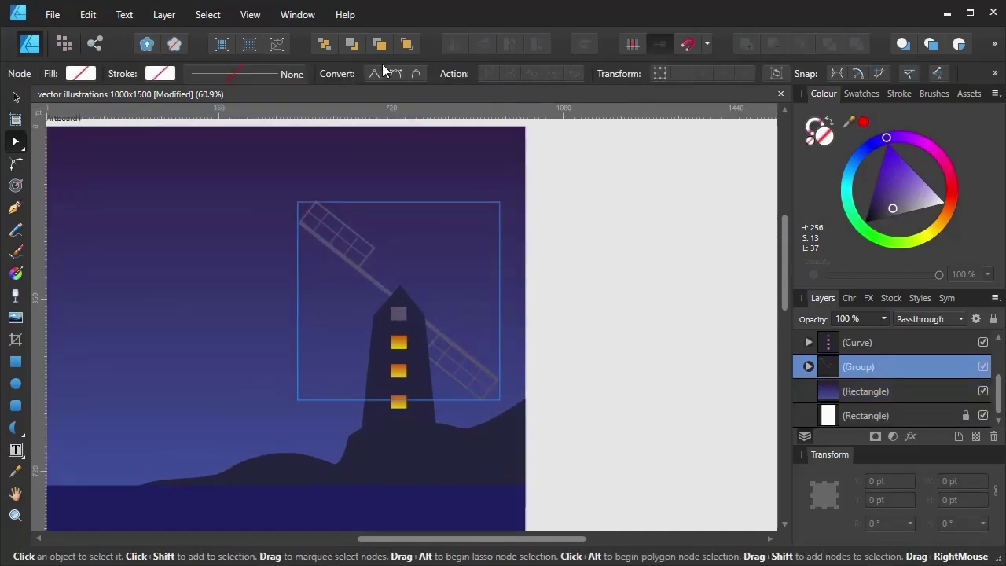
click(15, 97)
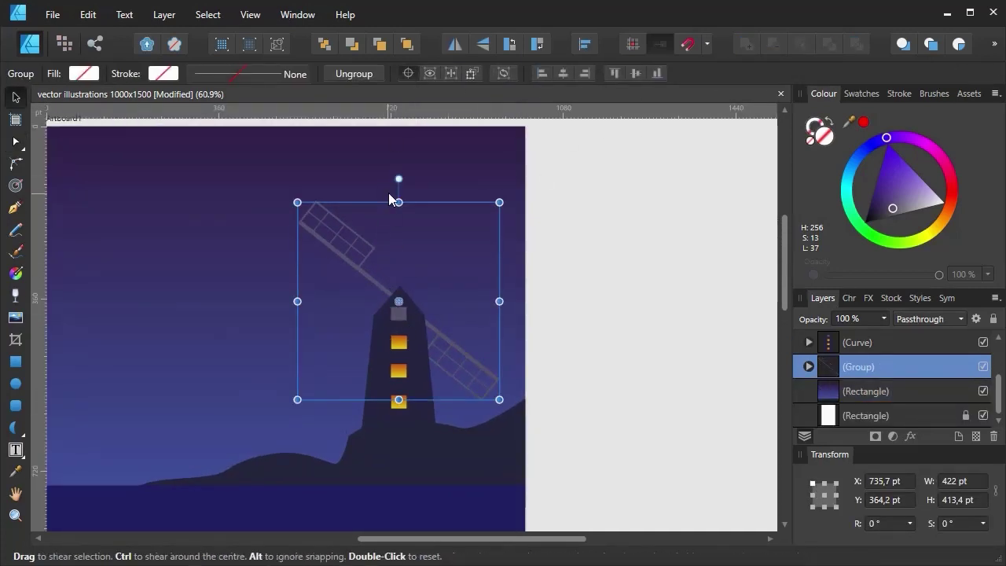
mouse_move(399, 179)
mouse_down()
mouse_move(361, 170)
mouse_move(293, 305)
mouse_up()
- Duplicate the sail group, rotate the copy to cross the original, and swap to dark strokes
key(ctrl+j)
drag(291, 313, 293, 319)
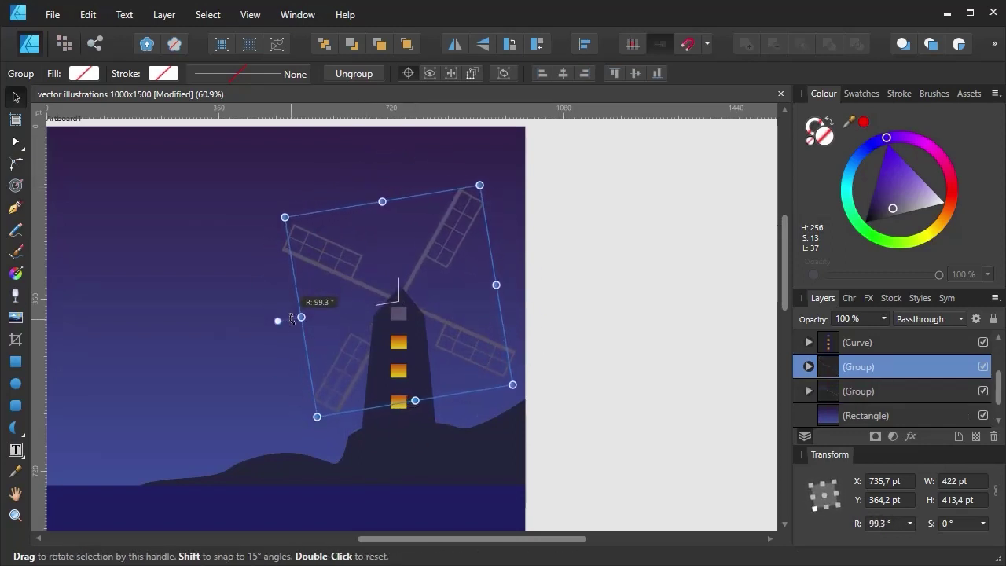
click(888, 211)
click(828, 121)
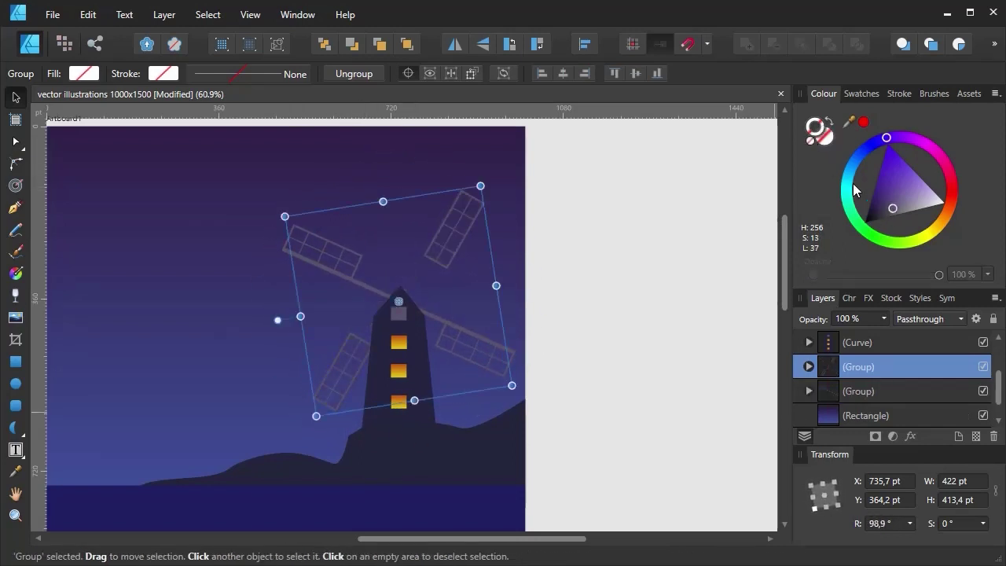
click(886, 213)
- Expand the sail group in Layers and select the axis rectangle inside it
click(808, 367)
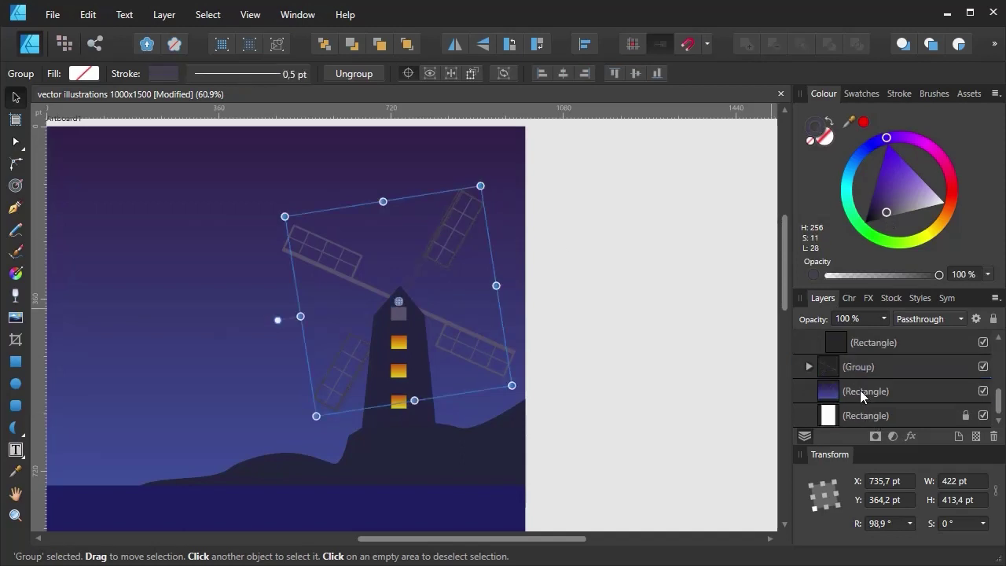
click(865, 341)
click(821, 366)
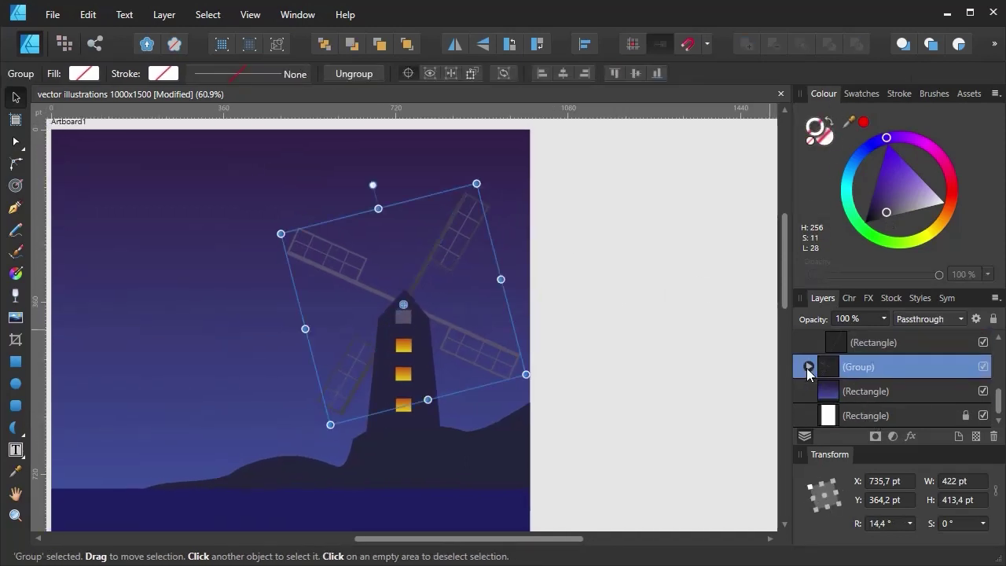
click(809, 366)
scroll(823, 360, down, 3)
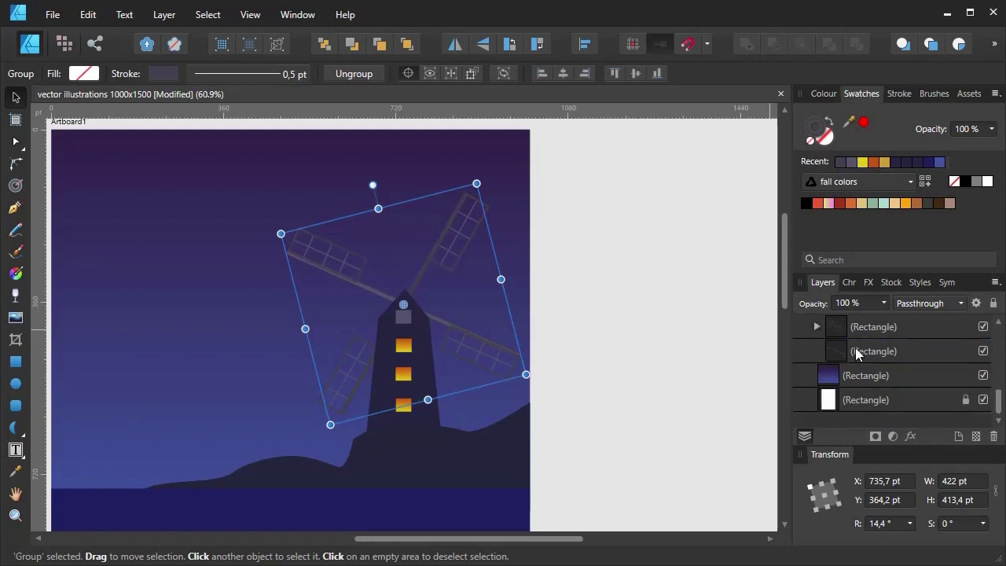
click(855, 353)
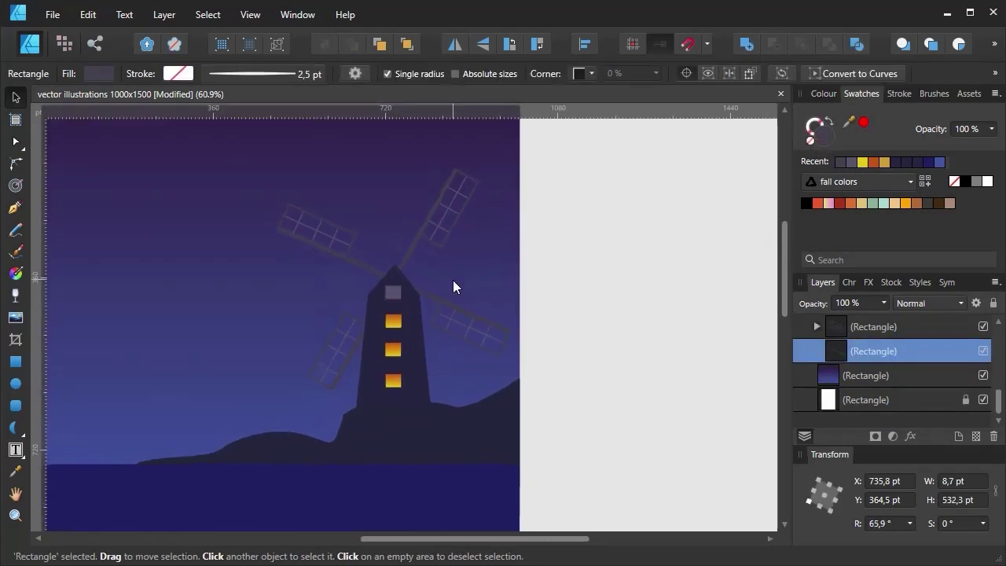
- Recolour the sky gradient's lower stop to a salmon-pink horizon glow
scroll(454, 285, down, 3)
scroll(393, 300, up, 1)
click(287, 297)
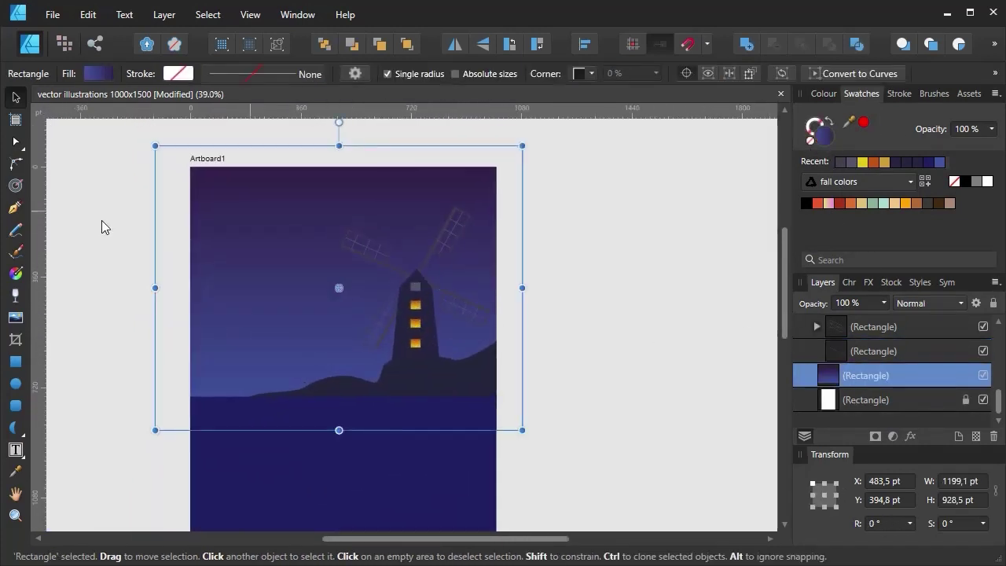
click(15, 273)
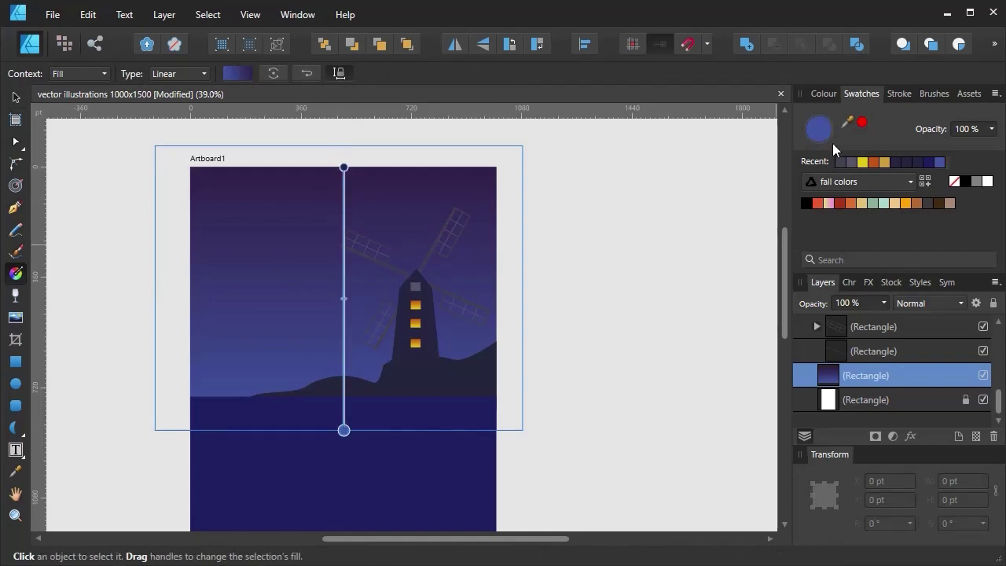
click(824, 93)
click(900, 183)
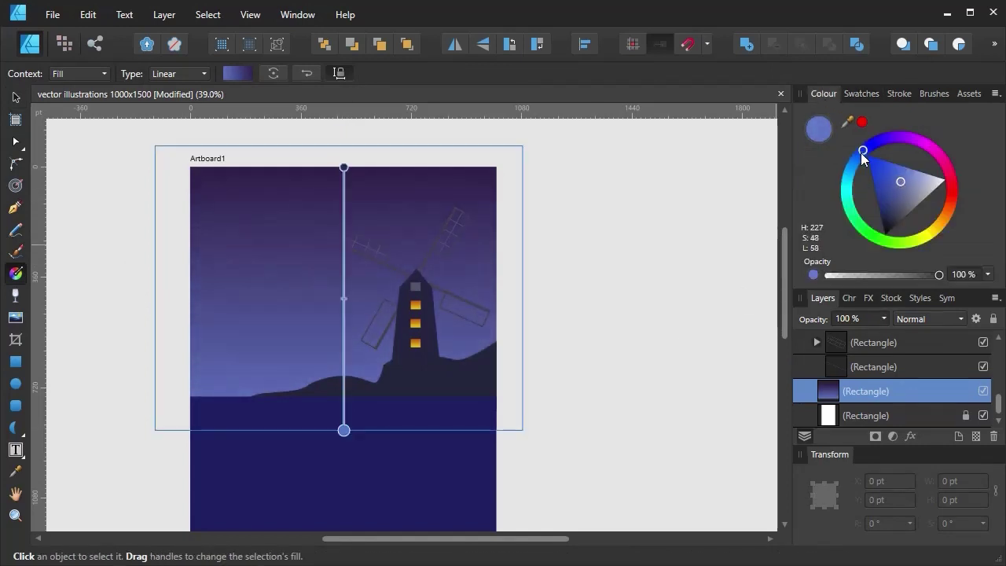
mouse_move(860, 153)
mouse_down()
mouse_move(942, 212)
mouse_move(882, 208)
mouse_up()
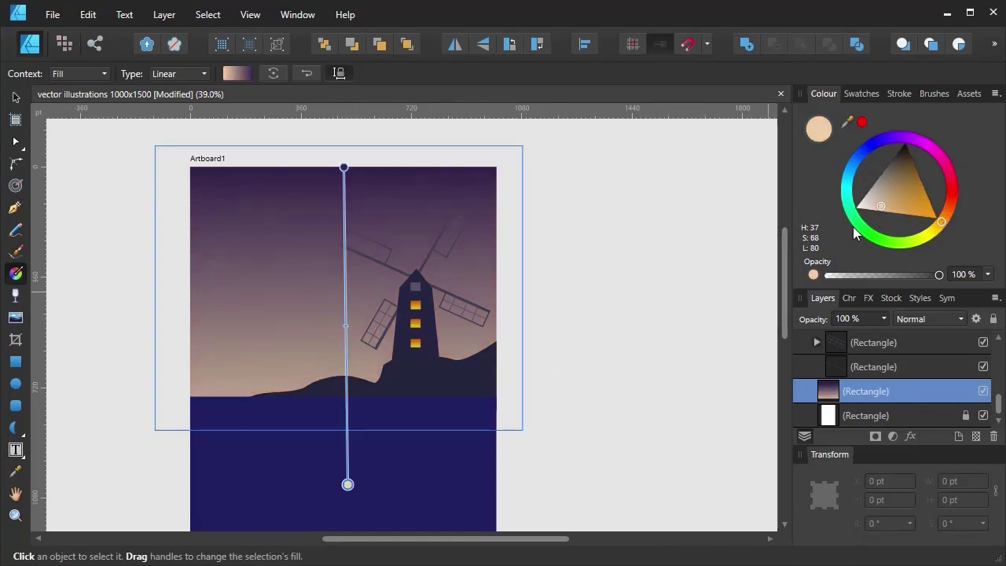
drag(947, 219, 955, 201)
click(903, 212)
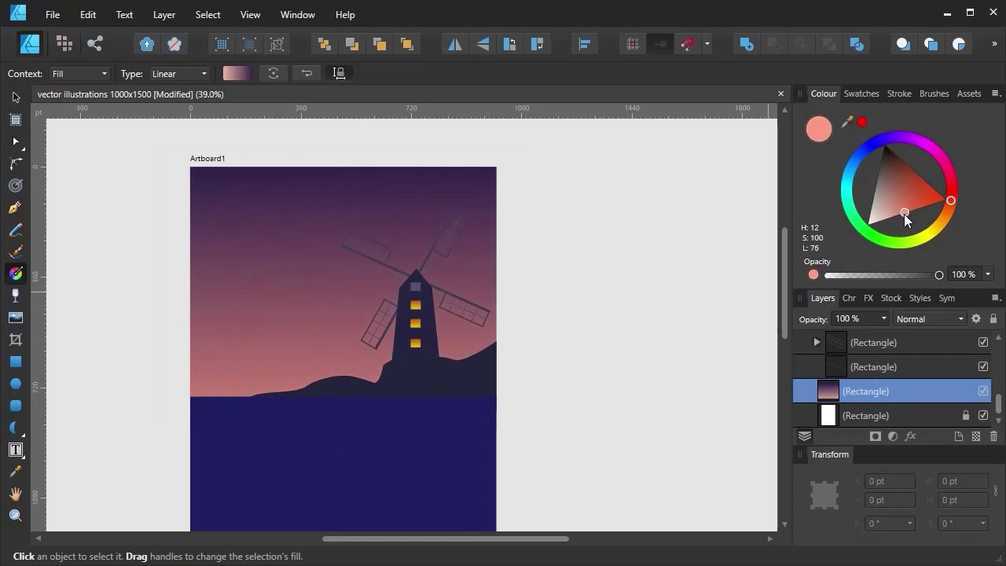
- Set the top stop to deep purple and move the top stop and midpoint lower
click(343, 167)
click(874, 199)
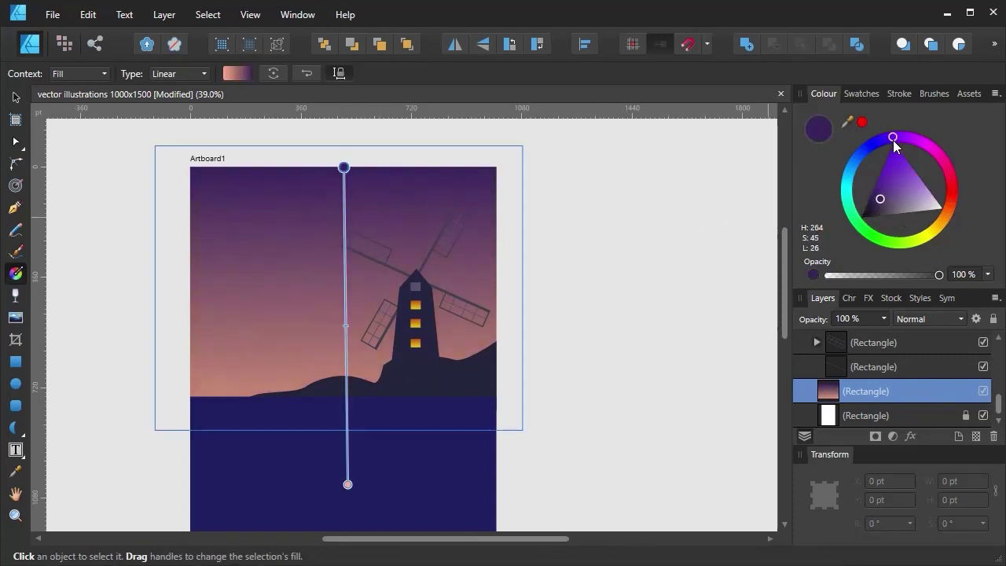
drag(893, 138, 885, 139)
drag(344, 167, 349, 216)
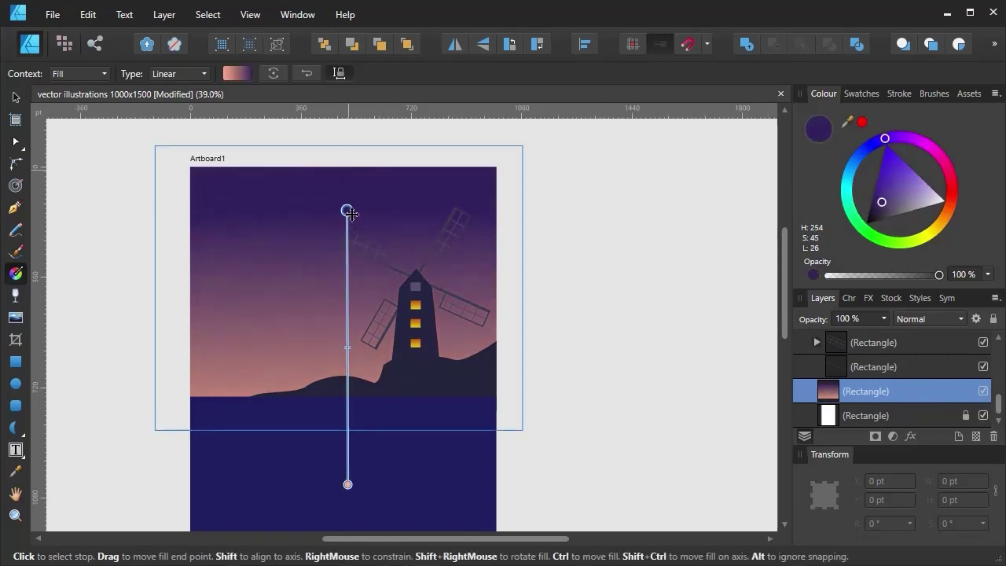
drag(346, 347, 347, 364)
click(345, 211)
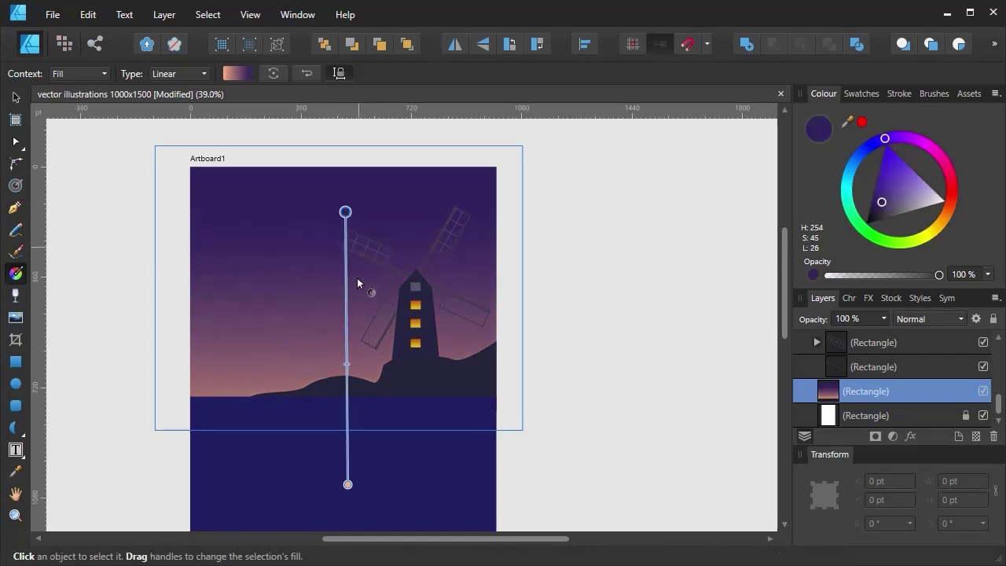
scroll(356, 277, down, 2)
click(394, 393)
- Give the water a linear gradient, light periwinkle at top, dark navy at bottom
click(886, 203)
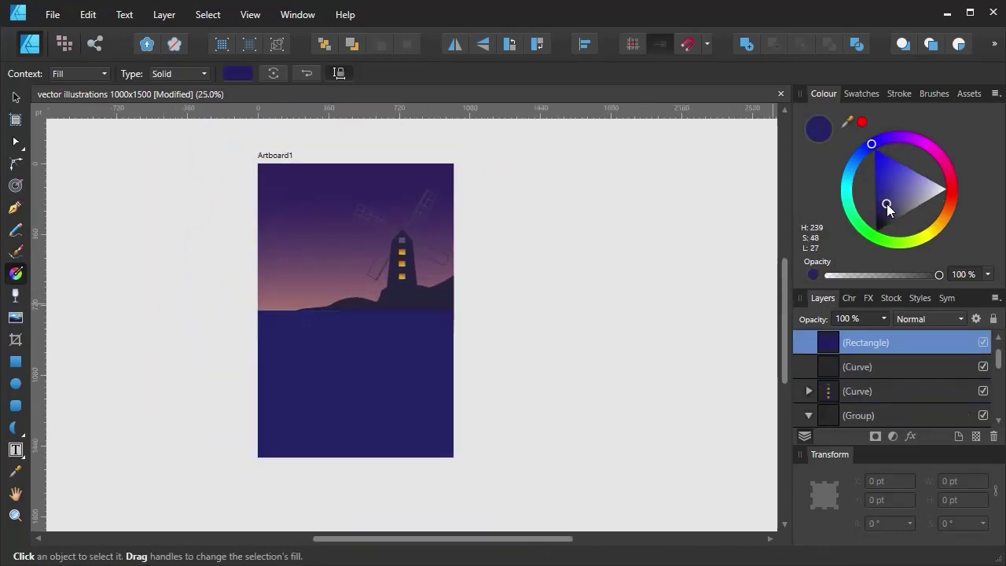
drag(356, 314, 355, 457)
click(356, 311)
click(899, 192)
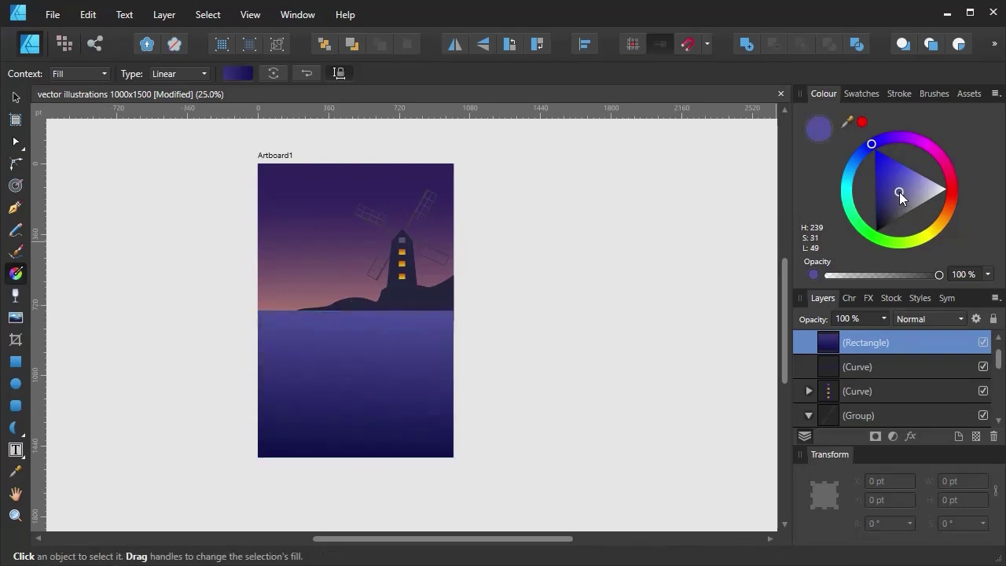
click(355, 454)
click(883, 217)
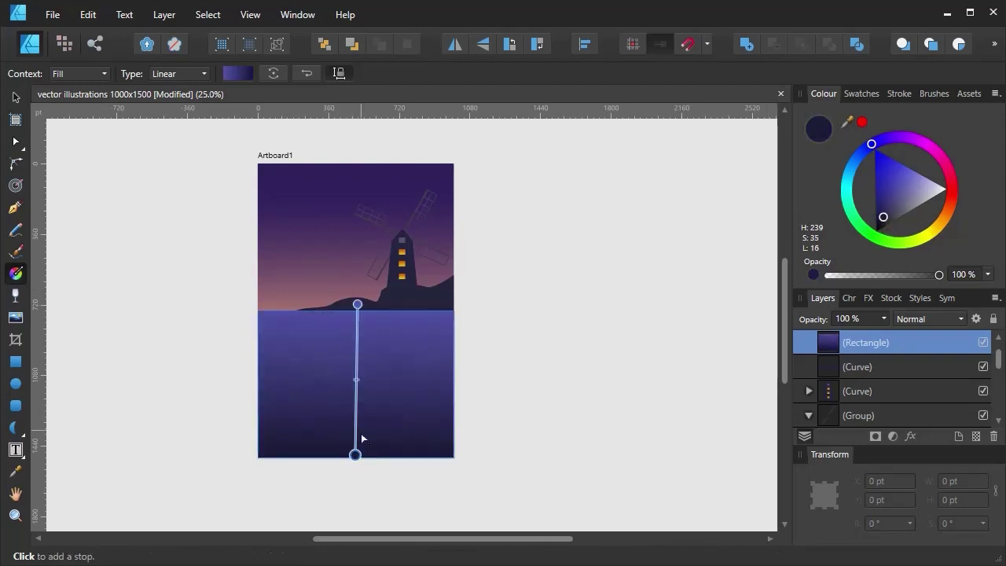
- Reposition the water gradient's handles so the light stop sits near the horizon
drag(355, 454, 322, 443)
drag(357, 304, 385, 279)
mouse_move(323, 443)
mouse_down()
mouse_move(356, 438)
mouse_move(355, 405)
mouse_up()
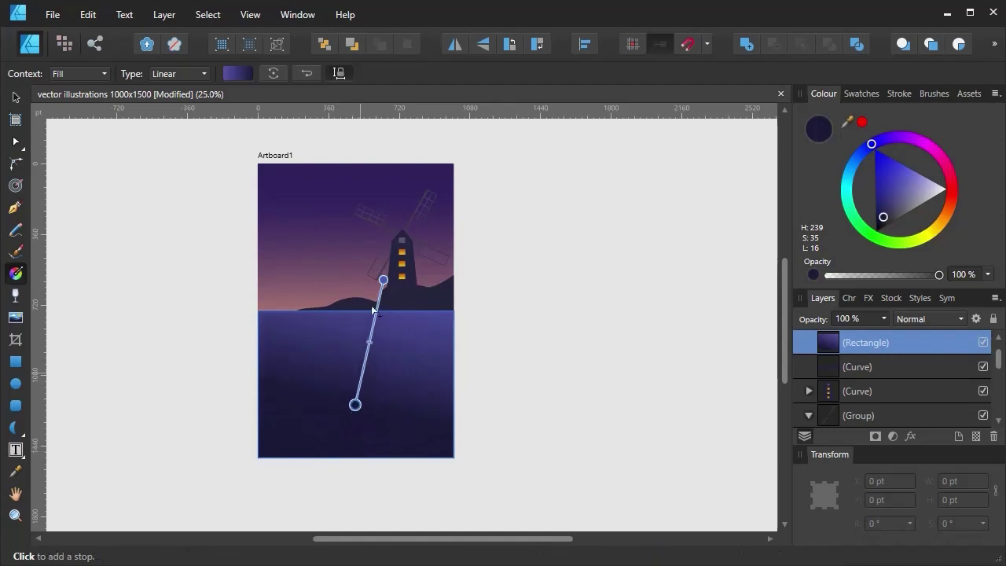
drag(383, 279, 368, 296)
scroll(384, 395, left, 1)
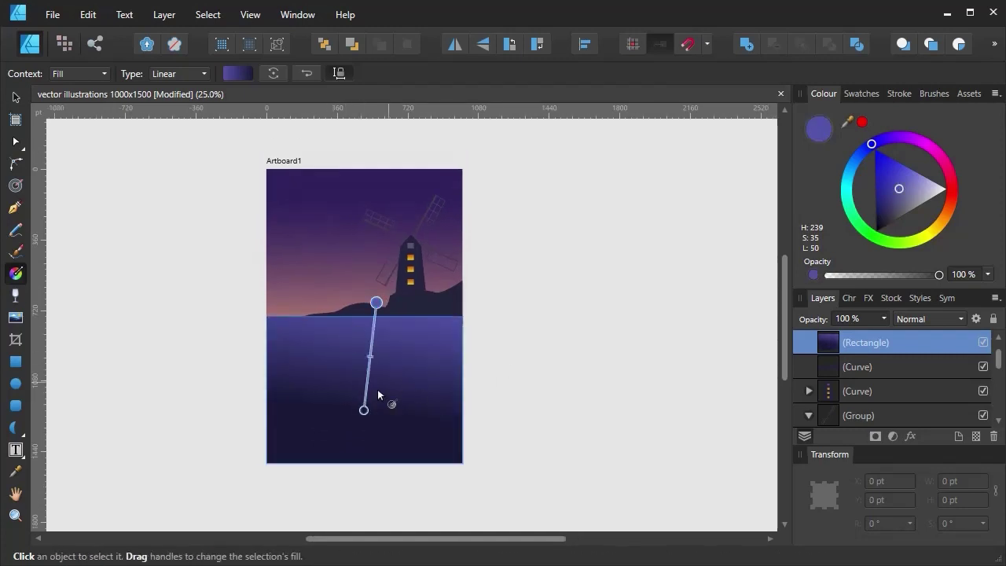
- Draw a pure white moon circle in the upper-left sky
key(v)
click(355, 259)
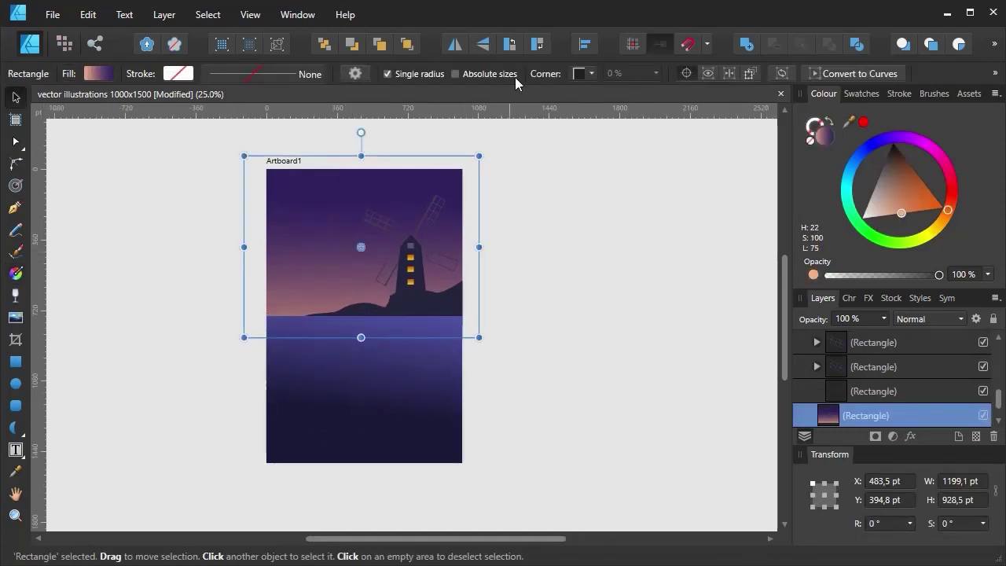
click(15, 383)
scroll(313, 257, up, 1)
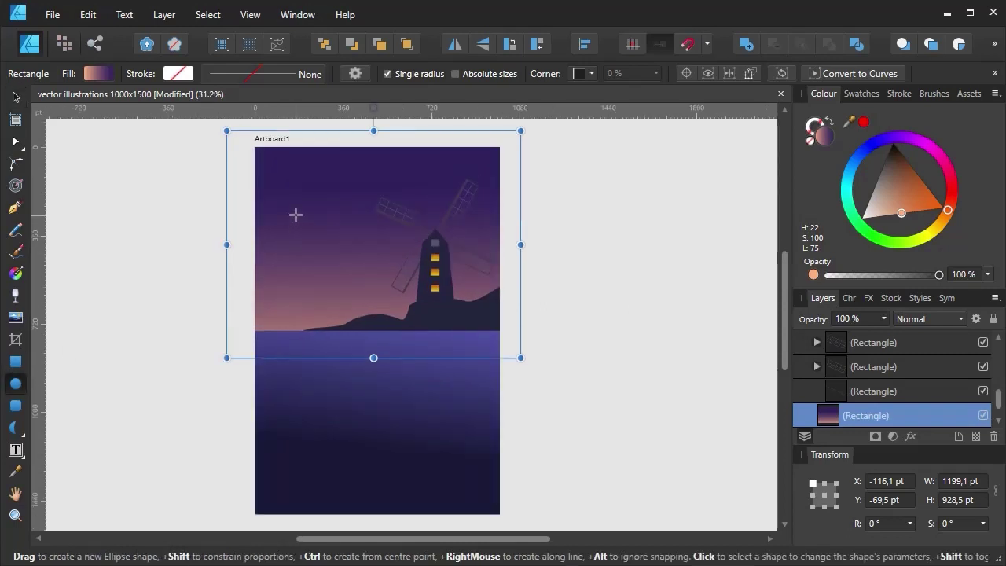
drag(295, 214, 333, 253)
click(927, 192)
drag(927, 193, 946, 189)
scroll(314, 240, down, 1)
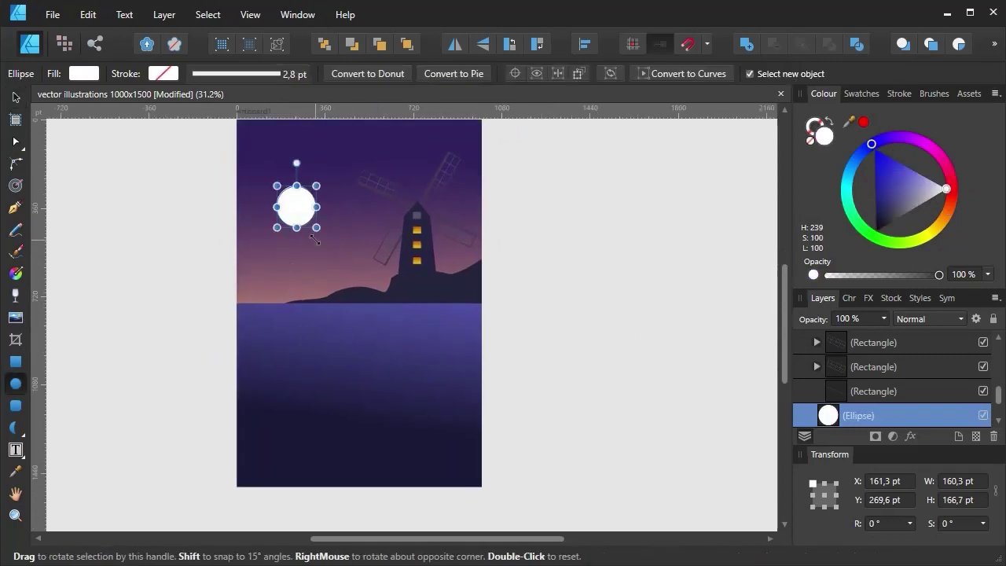
key(v)
drag(293, 206, 291, 207)
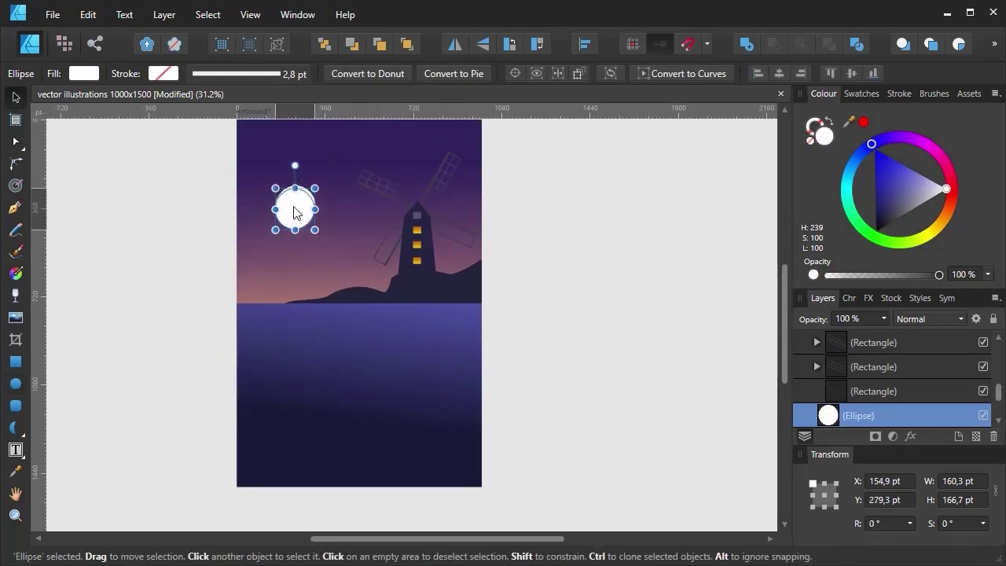
- Give the glow ellipse a 300 px Gaussian Blur, then select the lowest ellipse layer
click(875, 298)
click(818, 347)
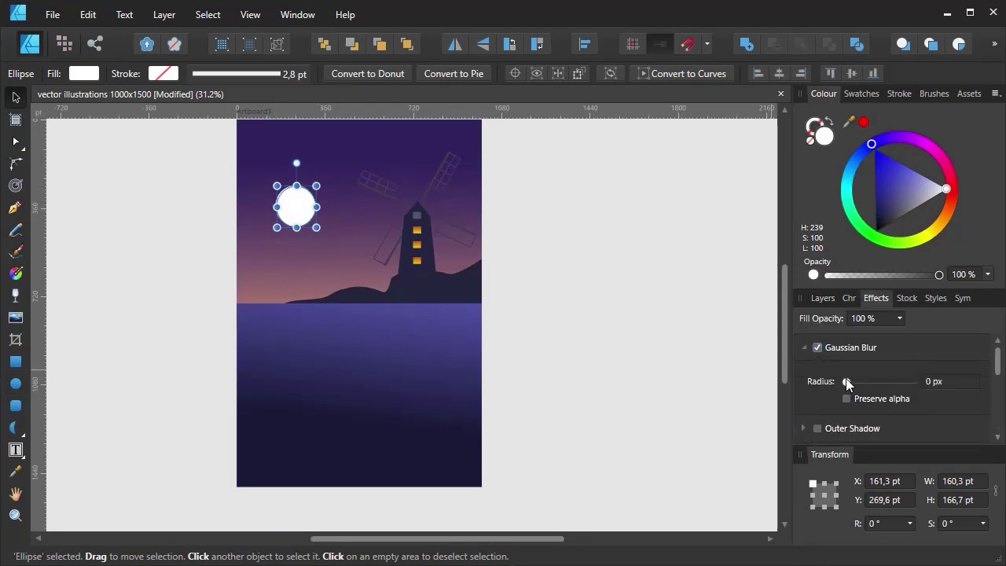
drag(882, 383, 925, 393)
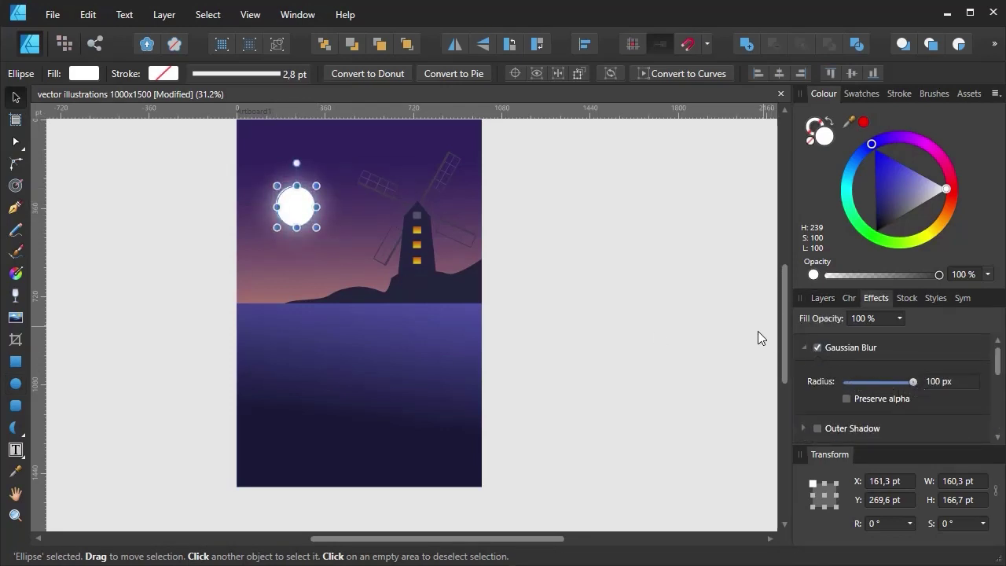
click(932, 384)
text(300)
key(Return)
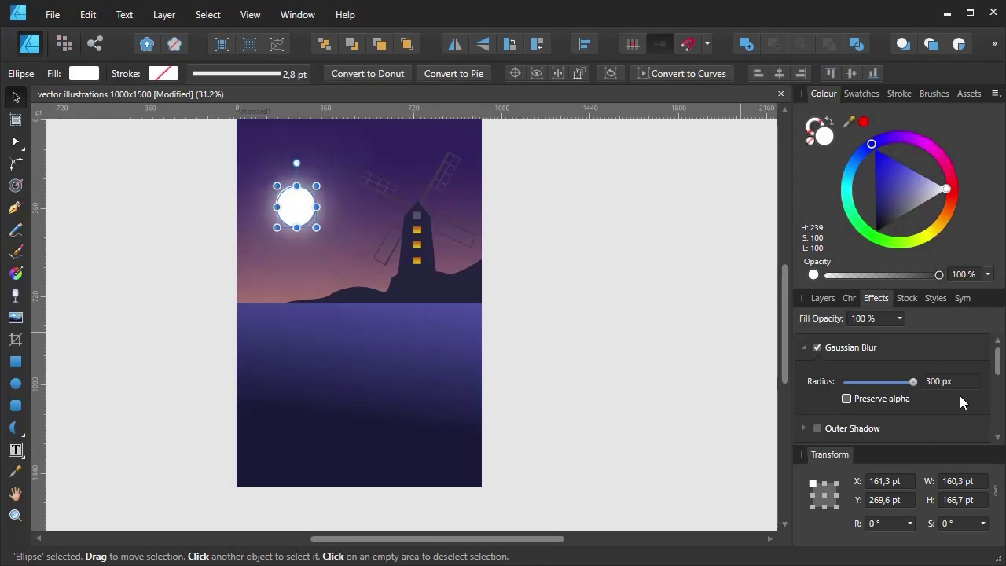
click(823, 298)
click(864, 391)
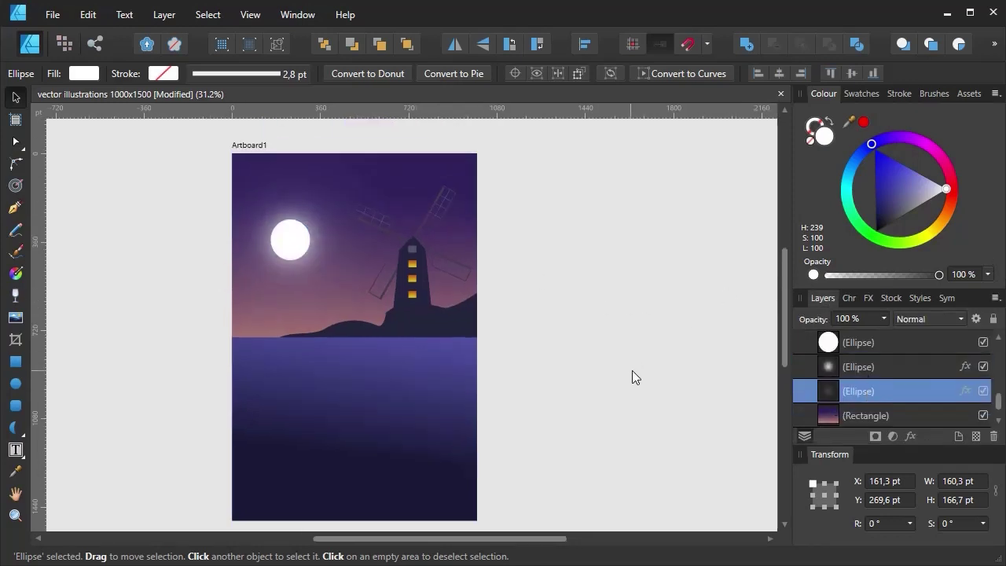
scroll(346, 365, down, 3)
- Clone the moon down onto the water and blur the copy 7 px
click(309, 168)
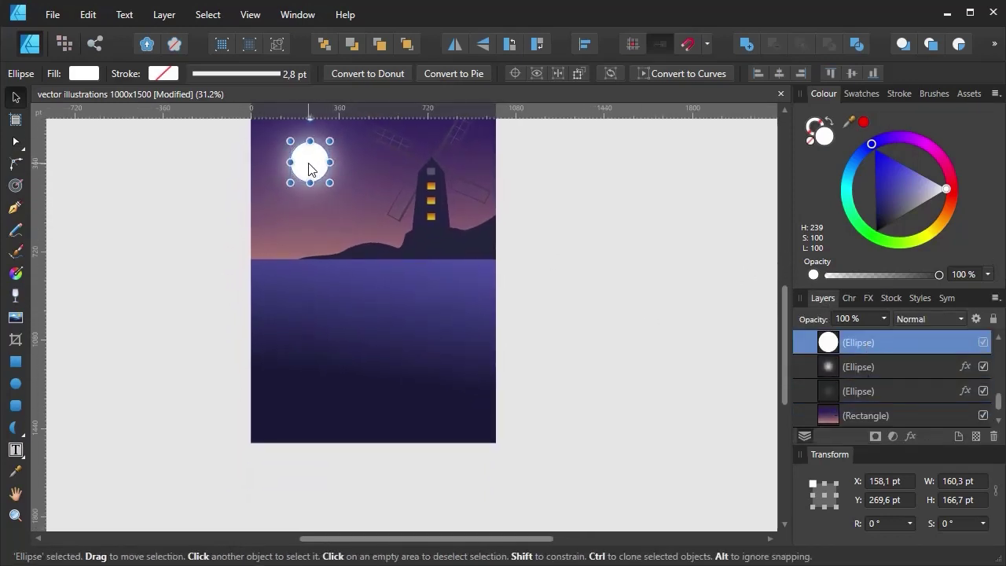
drag(309, 167, 313, 329)
mouse_move(857, 342)
mouse_down()
mouse_move(844, 400)
mouse_move(847, 346)
mouse_up()
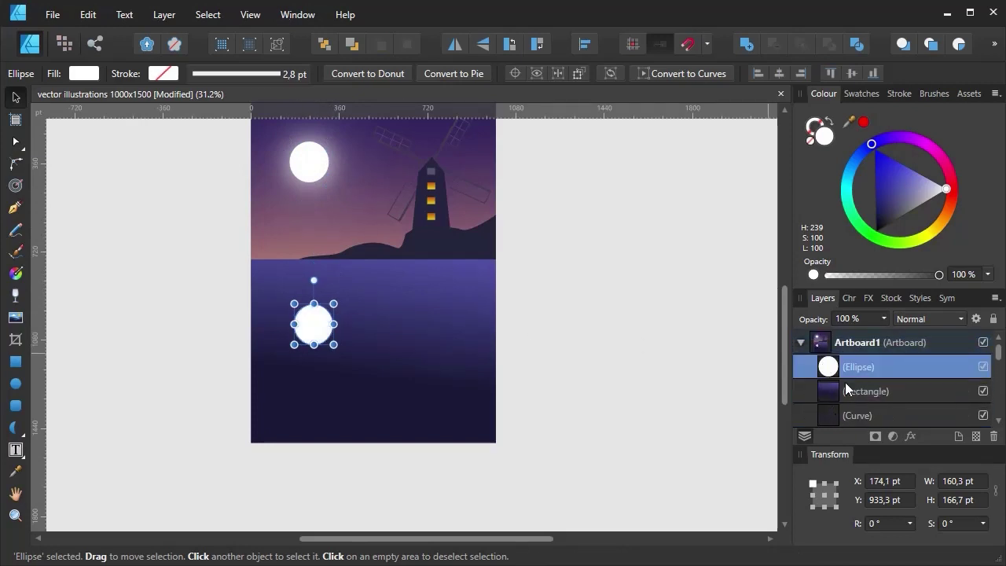
drag(314, 331, 314, 333)
click(849, 297)
click(876, 299)
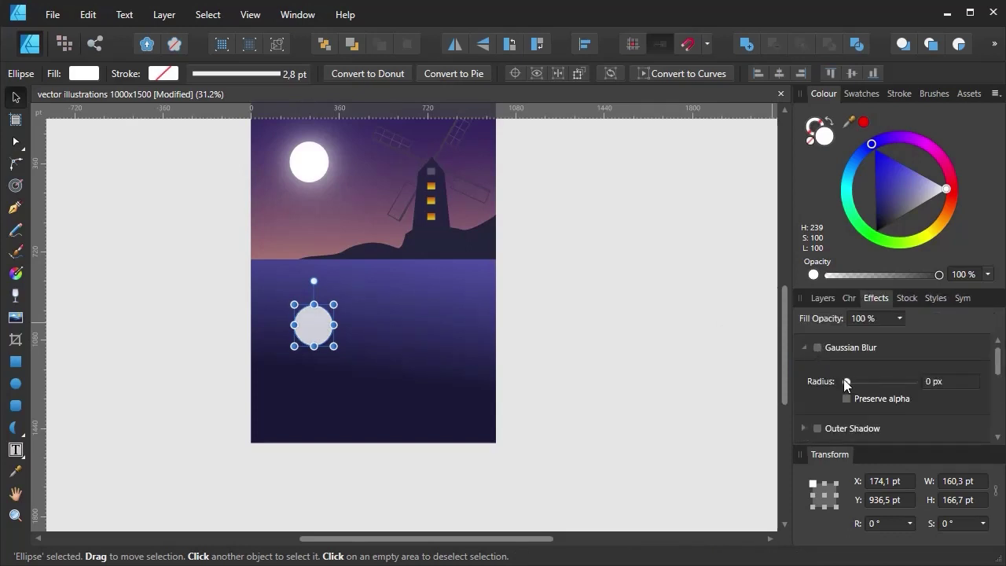
drag(855, 383, 871, 387)
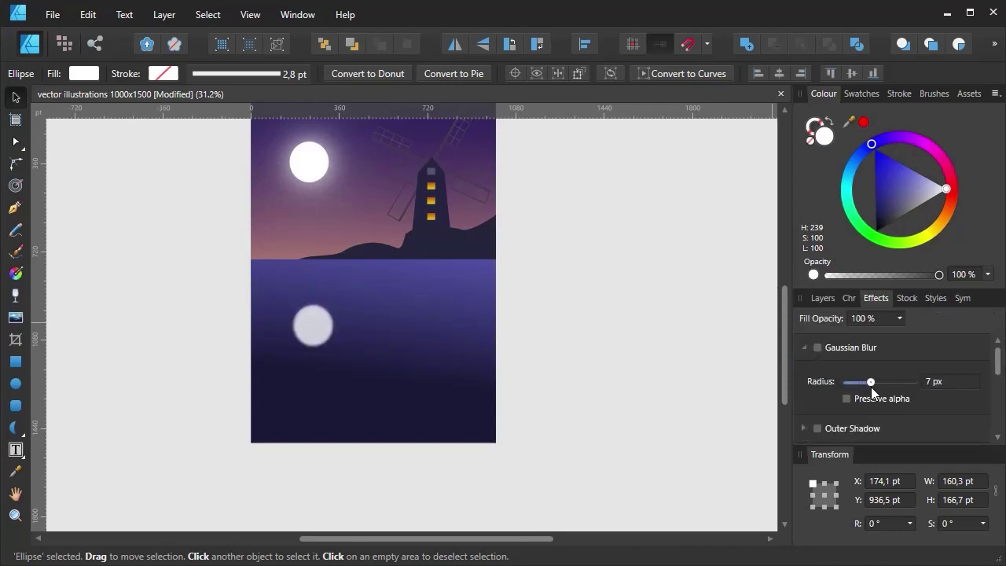
- Draw a tall thin bar below the horizon, convert it to curves and taper its nodes
key(m)
drag(306, 262, 319, 429)
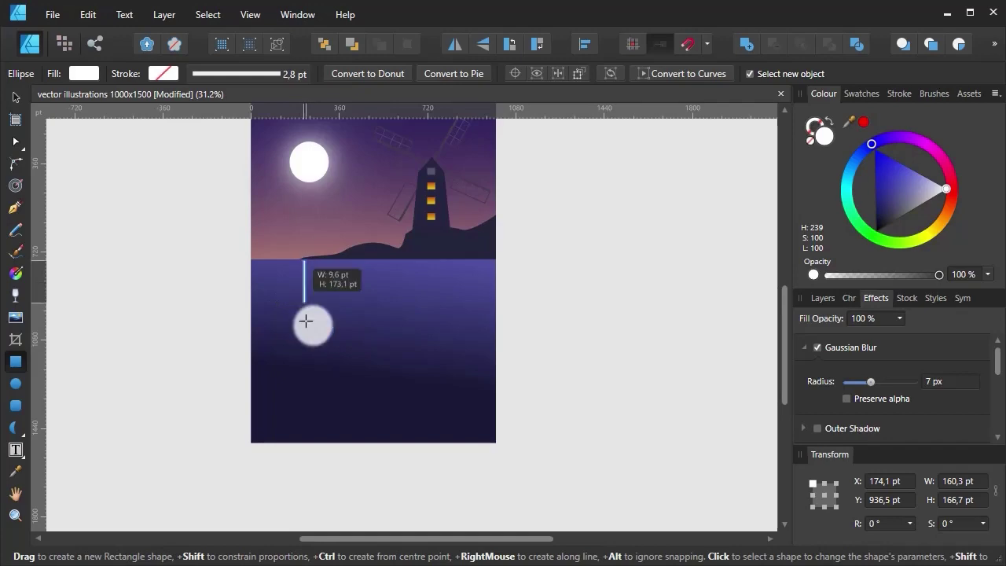
scroll(317, 343, up, 1)
click(859, 73)
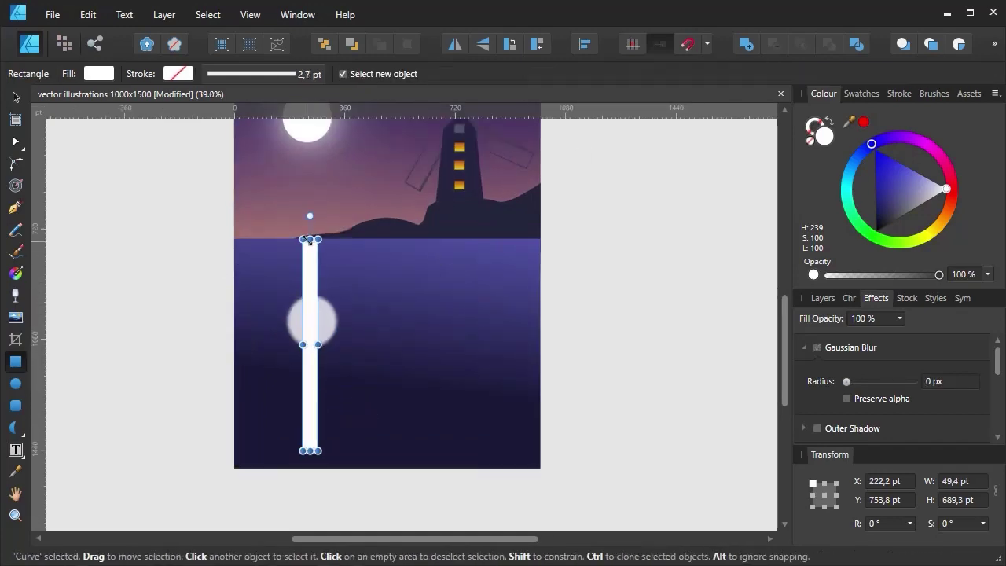
key(a)
scroll(262, 230, up, 1)
scroll(345, 236, up, 5)
drag(344, 234, 305, 235)
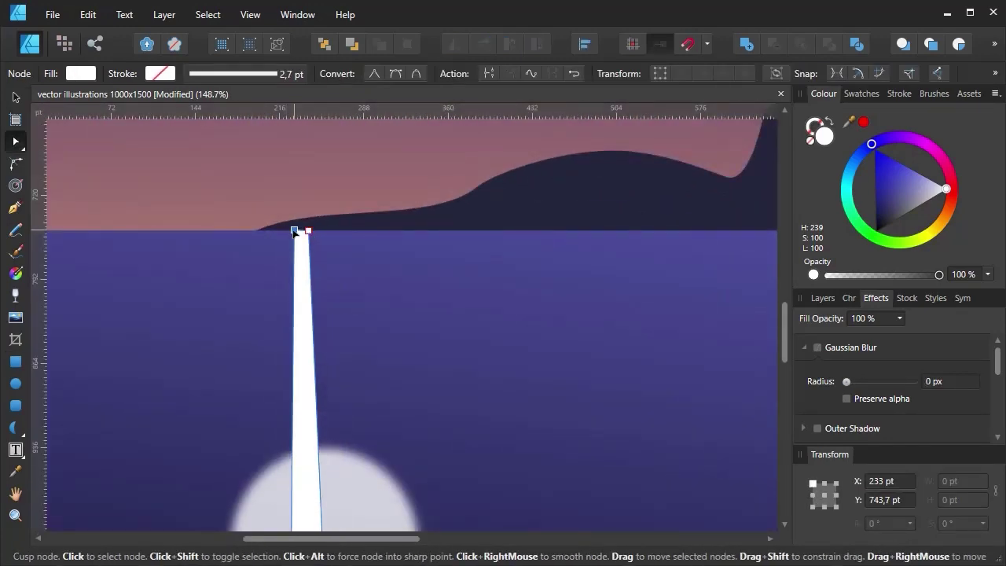
scroll(338, 366, down, 4)
mouse_move(331, 351)
mouse_down()
mouse_move(322, 351)
mouse_move(368, 369)
mouse_move(290, 338)
mouse_move(311, 341)
mouse_up()
- Blur the tapered light beam 100 px and lower its opacity
scroll(321, 385, up, 3)
scroll(312, 384, down, 3)
scroll(312, 384, up, 2)
scroll(344, 238, down, 1)
scroll(343, 239, down, 4)
drag(847, 381, 930, 380)
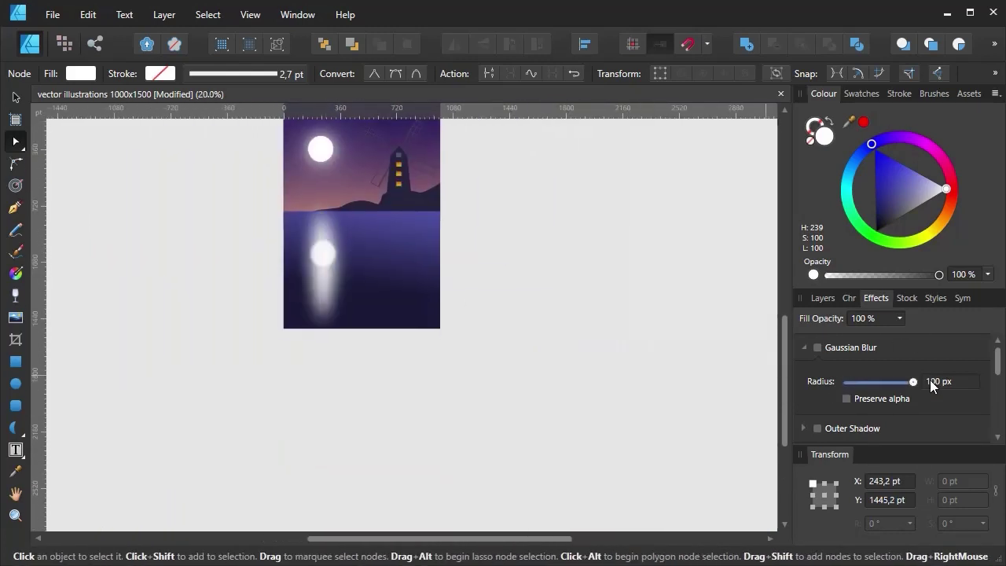
click(822, 298)
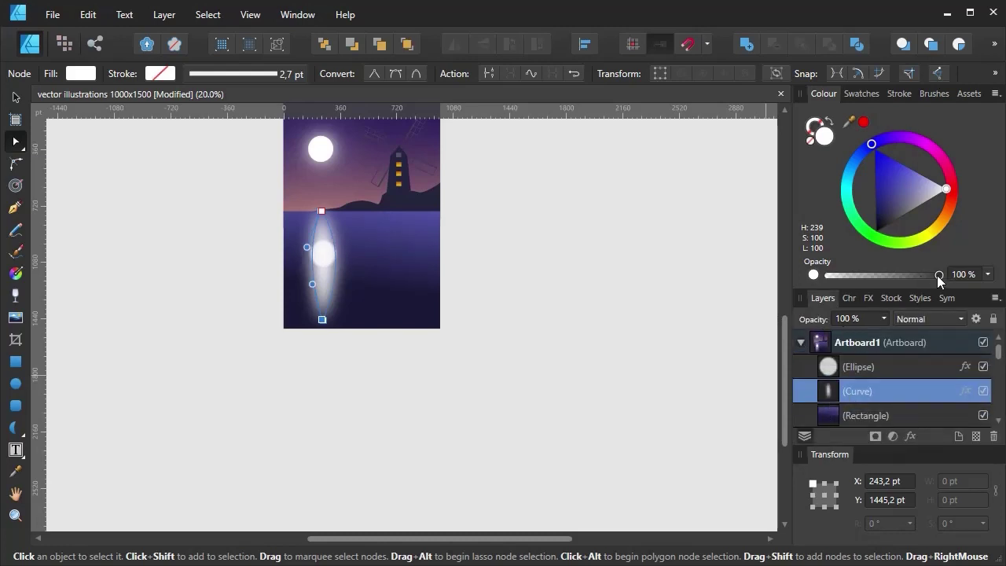
drag(936, 276, 885, 281)
scroll(375, 297, up, 1)
- Duplicate the hill, flip the copy vertically and place it below the horizon
click(421, 280)
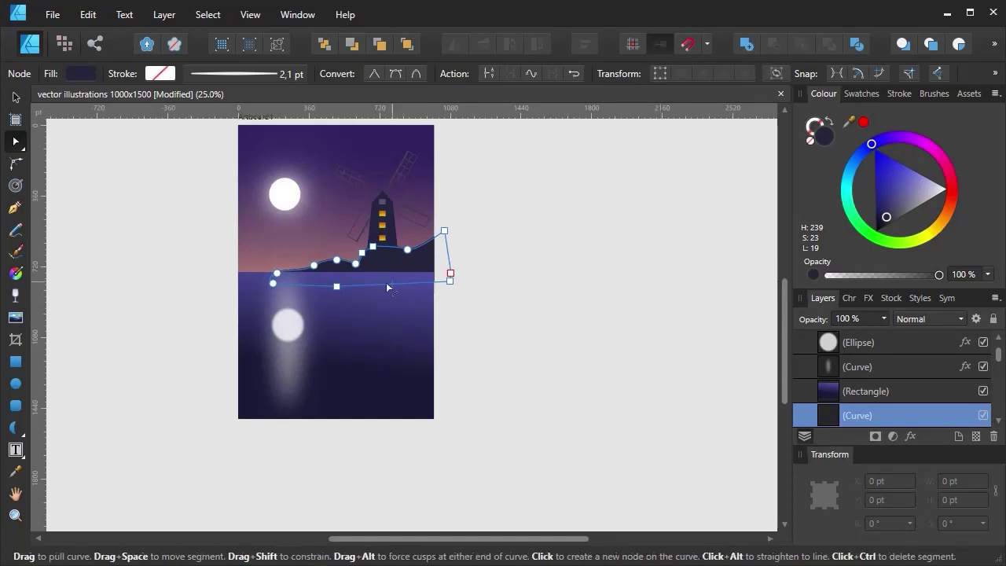
key(v)
key(ctrl+j)
click(484, 43)
drag(375, 249, 374, 292)
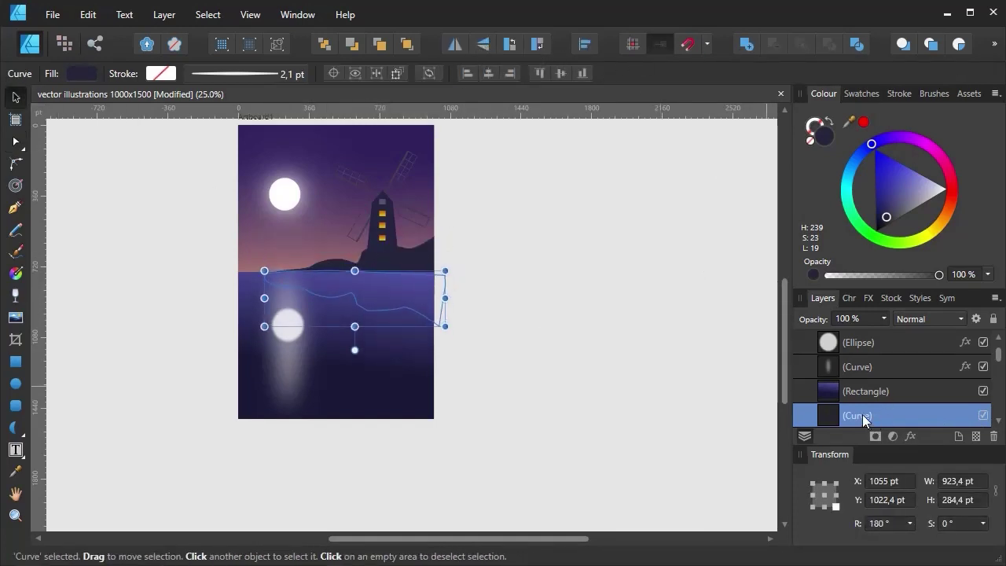
mouse_move(849, 357)
mouse_down()
mouse_move(824, 399)
mouse_move(823, 350)
mouse_up()
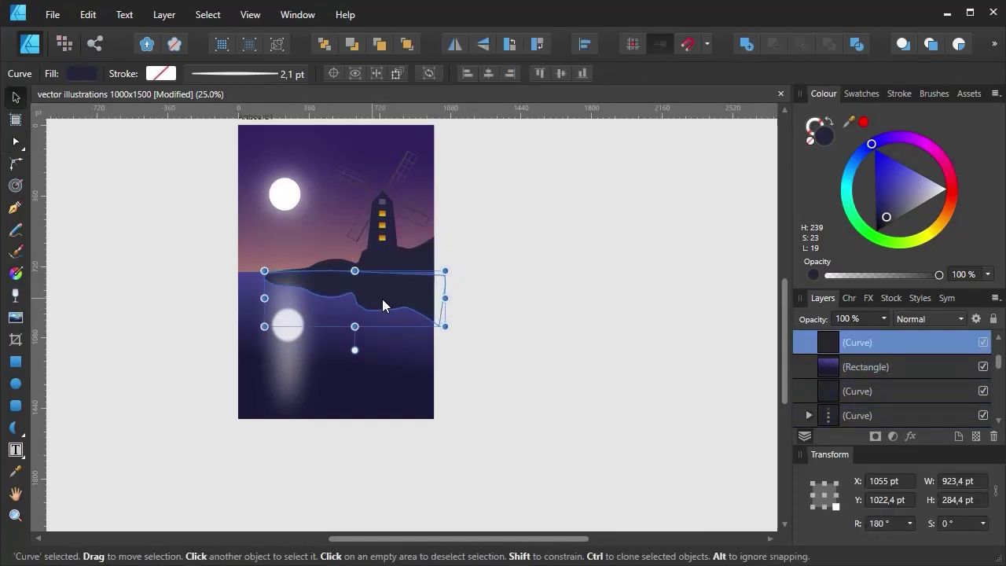
scroll(382, 299, up, 3)
drag(382, 299, 395, 286)
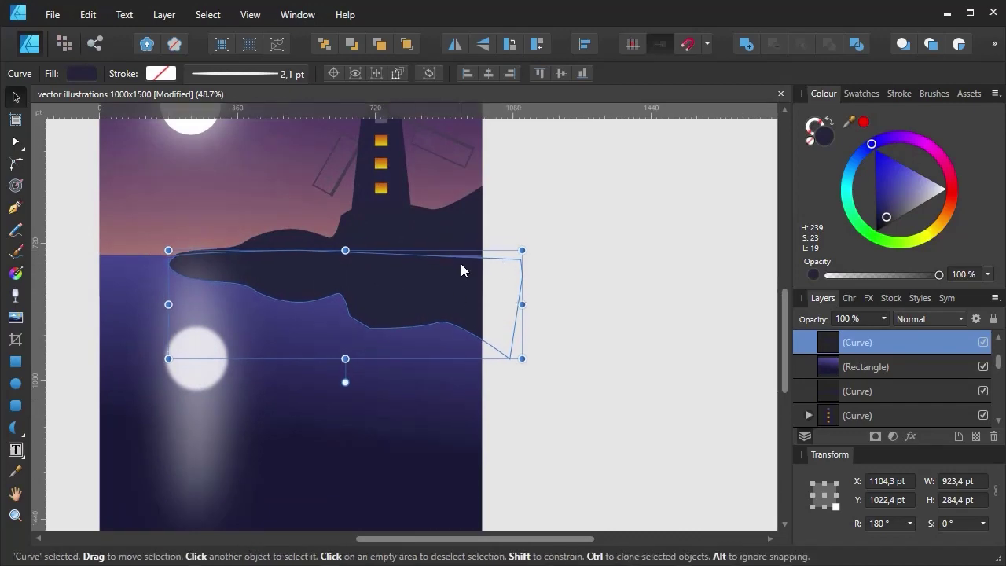
- Move the hill reflection beneath the water rectangle and nudge it into place
key(a)
scroll(440, 279, up, 4)
drag(861, 350, 864, 380)
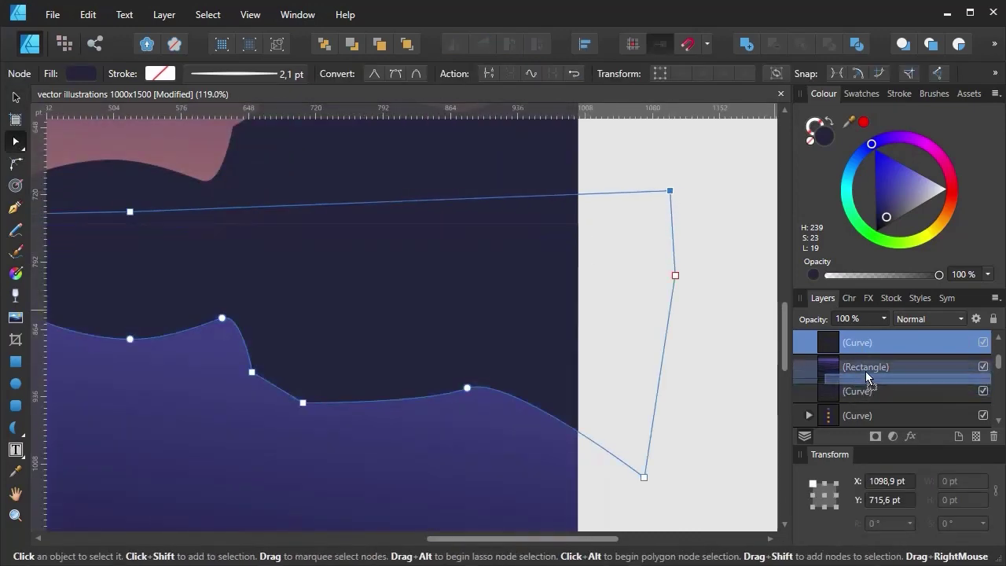
scroll(360, 251, down, 7)
scroll(348, 273, up, 5)
key(v)
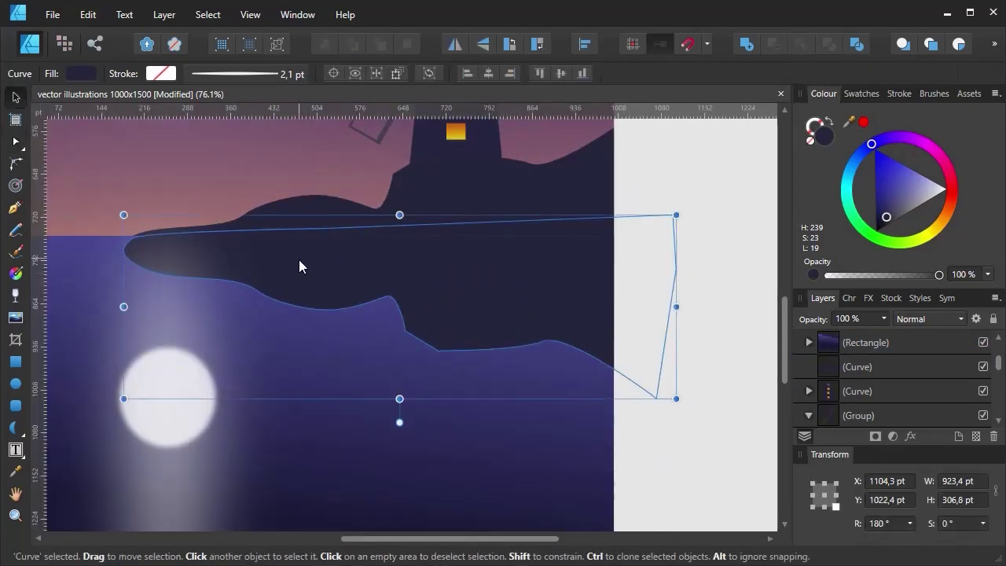
drag(298, 259, 308, 249)
- Adjust the hill reflection's fill colour and lower its opacity to about 48%
click(887, 216)
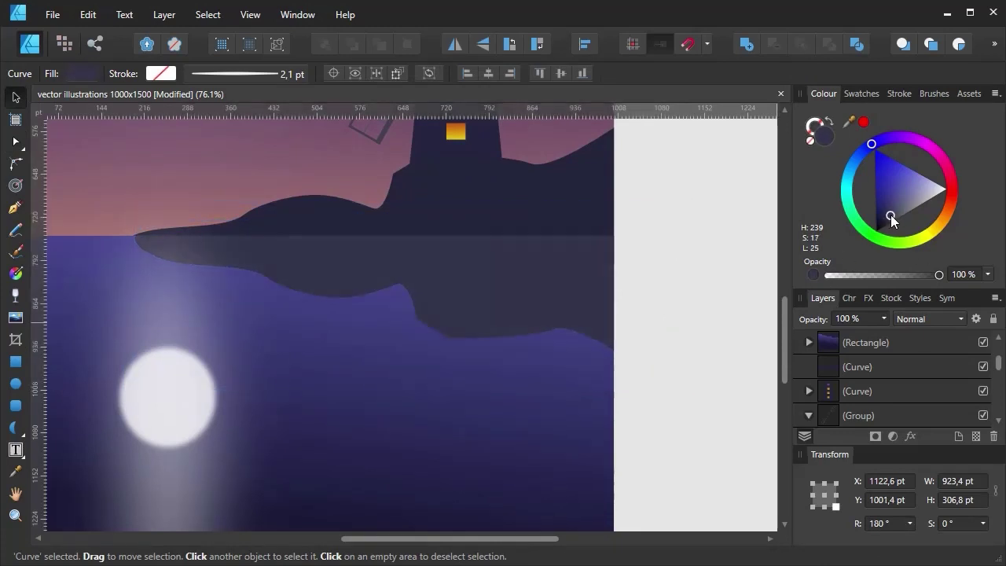
drag(938, 274, 894, 275)
drag(887, 217, 884, 221)
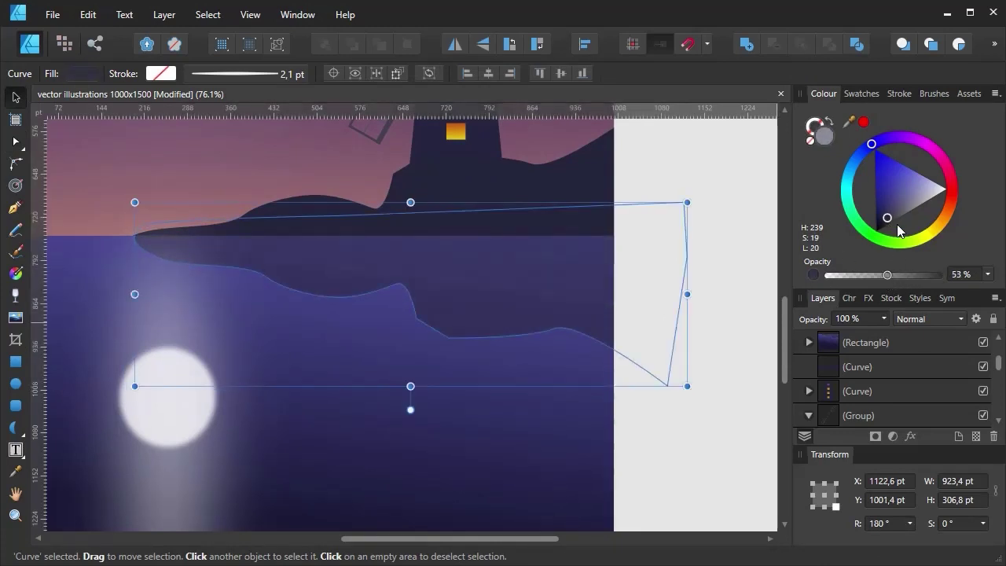
drag(894, 274, 881, 274)
scroll(461, 257, down, 4)
scroll(461, 257, down, 2)
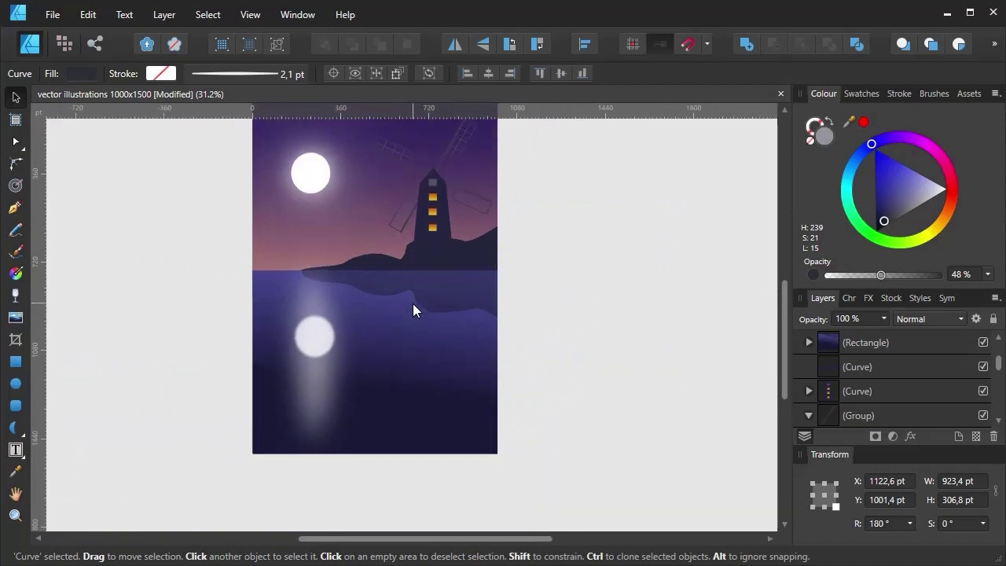
click(416, 239)
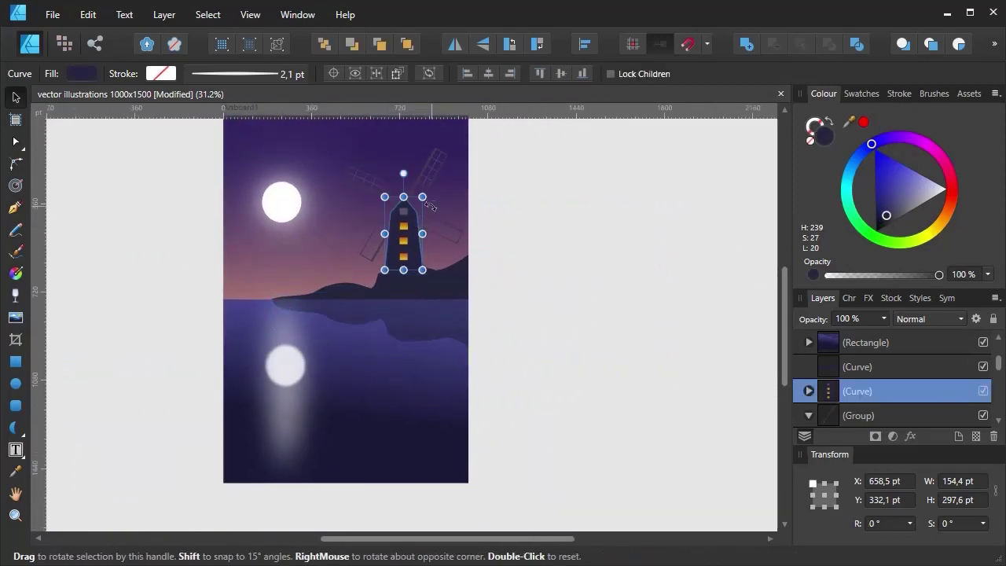
- Group the windmill body and blades together with Ctrl+G
shift+click(889, 414)
drag(997, 364, 997, 379)
click(811, 389)
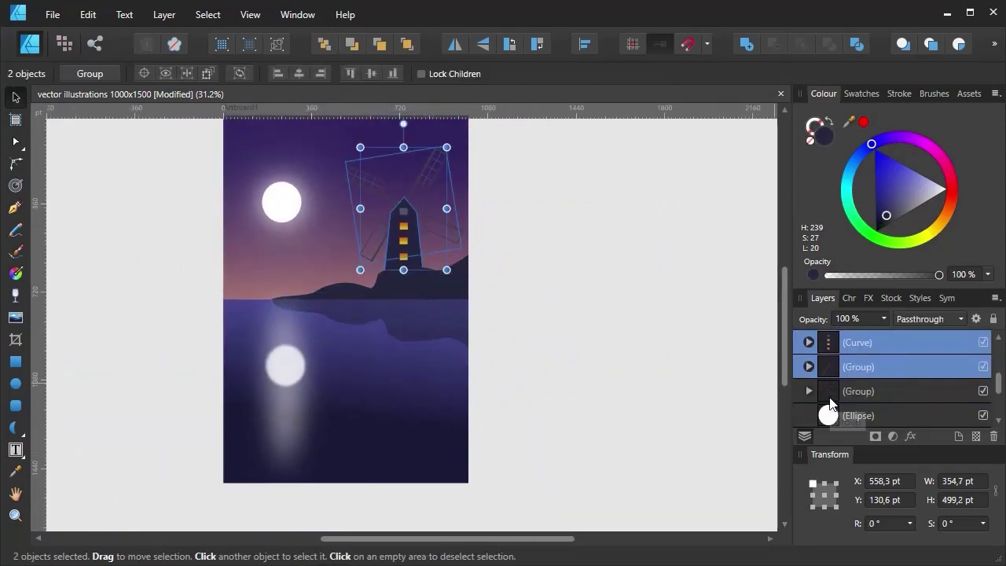
key(ctrl+g)
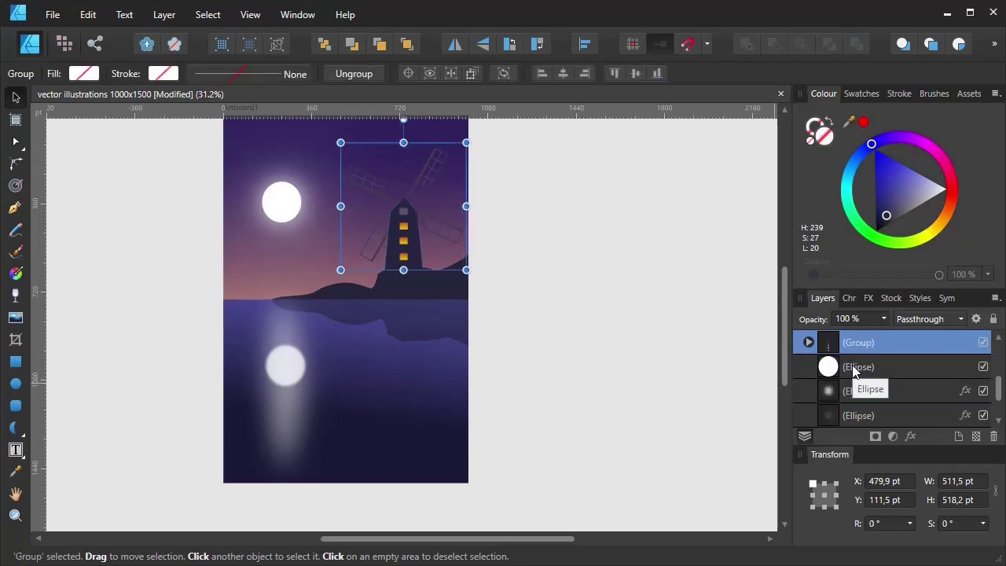
drag(833, 341, 835, 353)
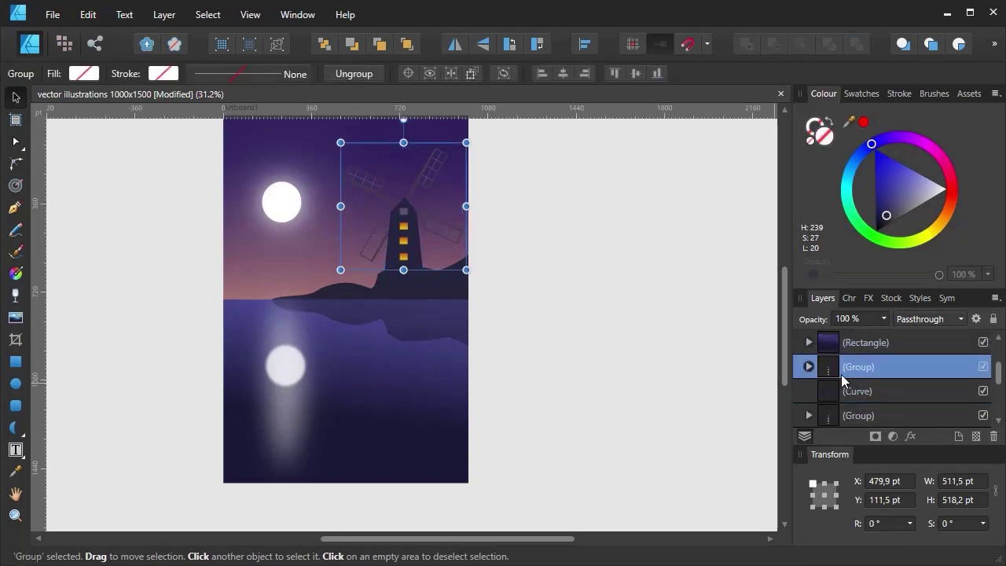
- Flip the windmill group upside down below the shoreline and give it a slight 0.7 px blur
click(482, 47)
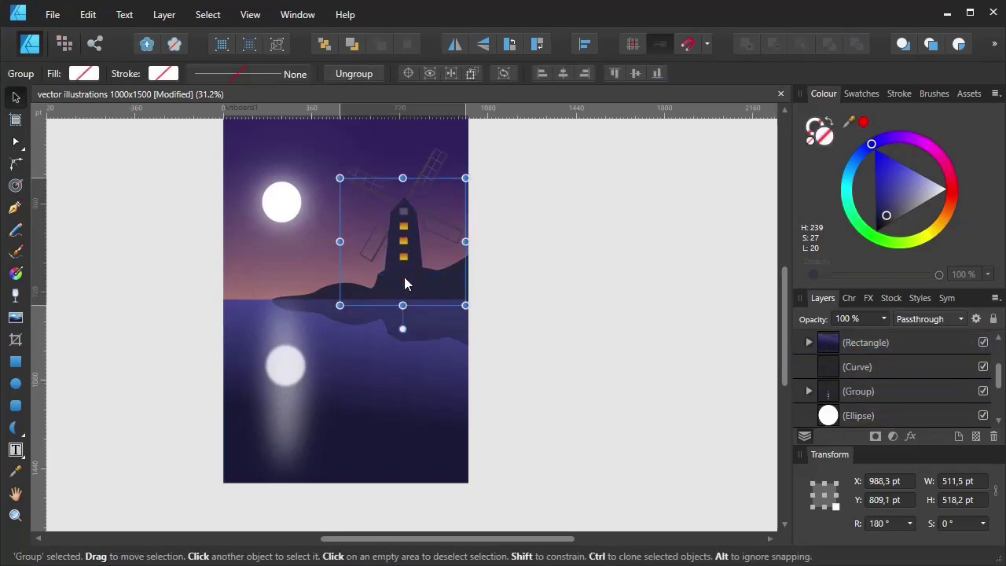
drag(404, 277, 405, 359)
scroll(405, 357, up, 3)
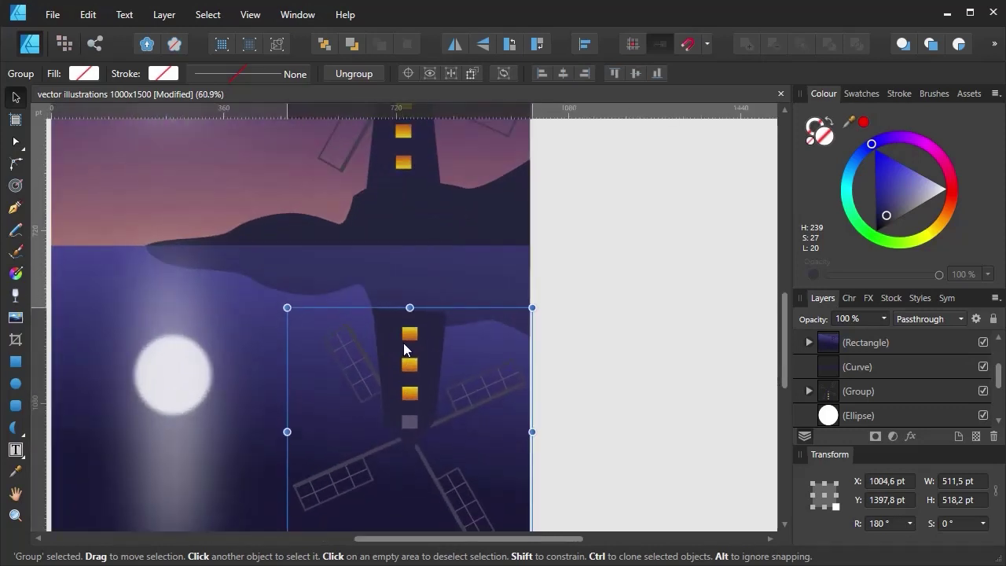
scroll(648, 315, down, 3)
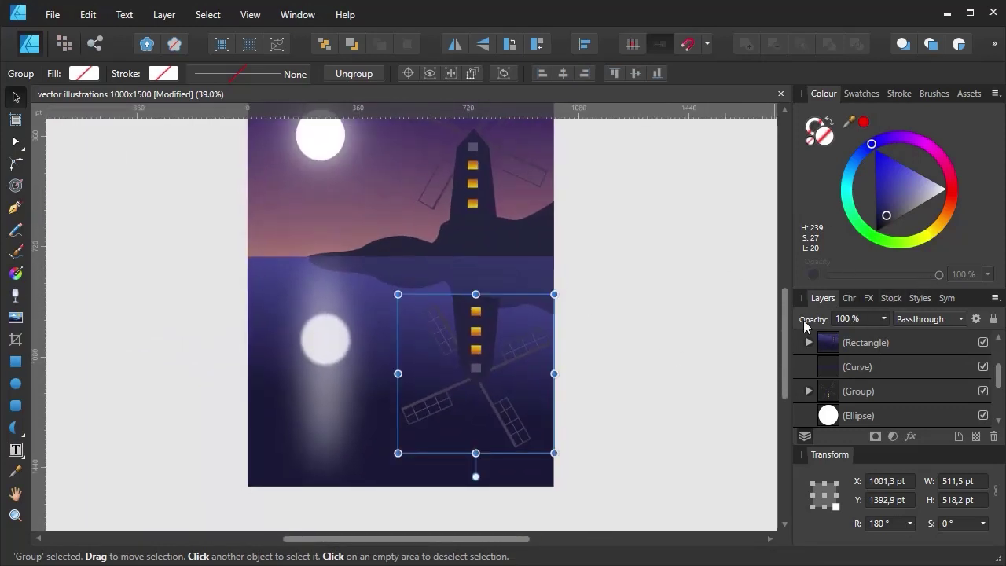
click(869, 299)
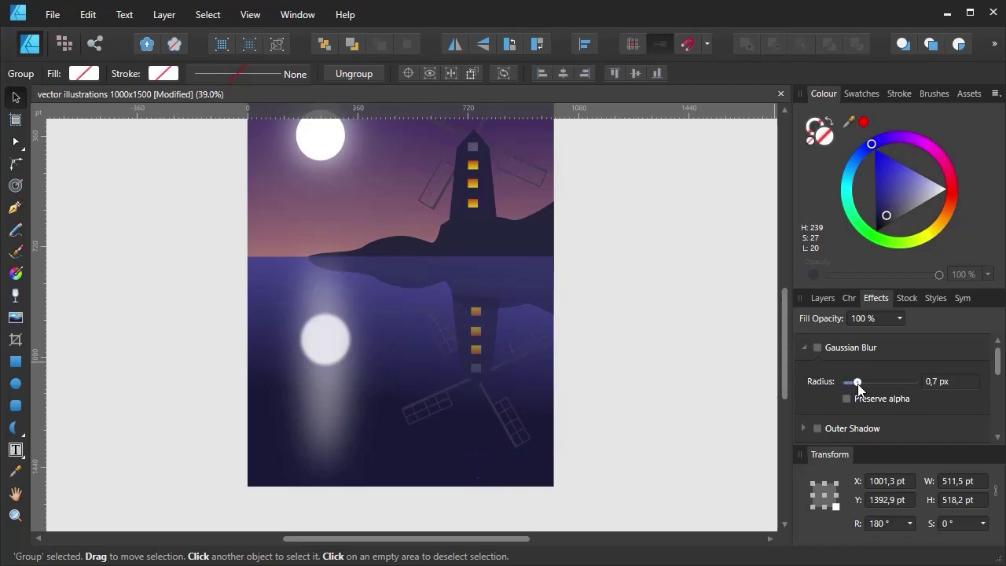
click(858, 384)
- Make the hill reflection more opaque and nudge it slightly upward
click(821, 300)
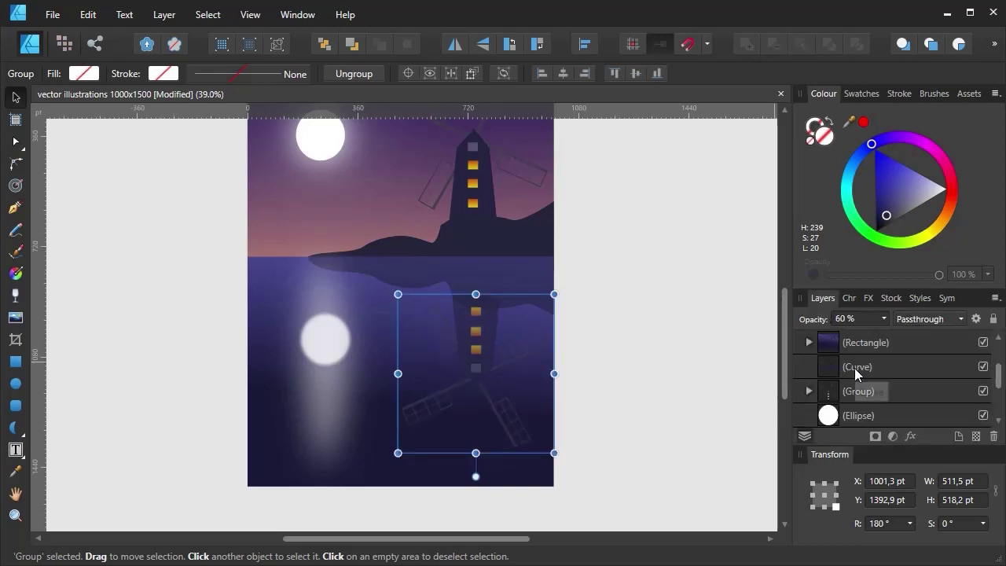
click(850, 368)
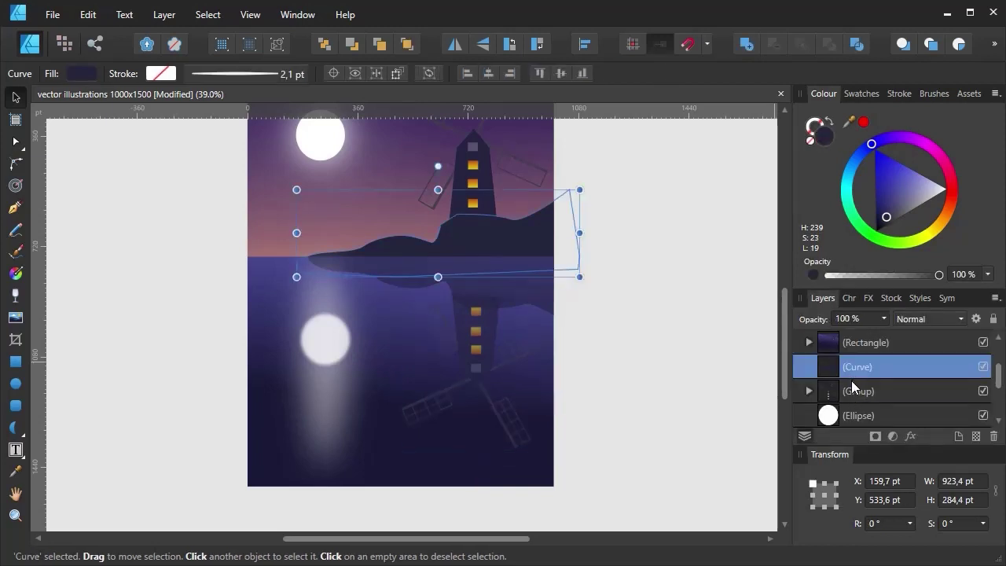
click(853, 387)
click(849, 344)
click(860, 392)
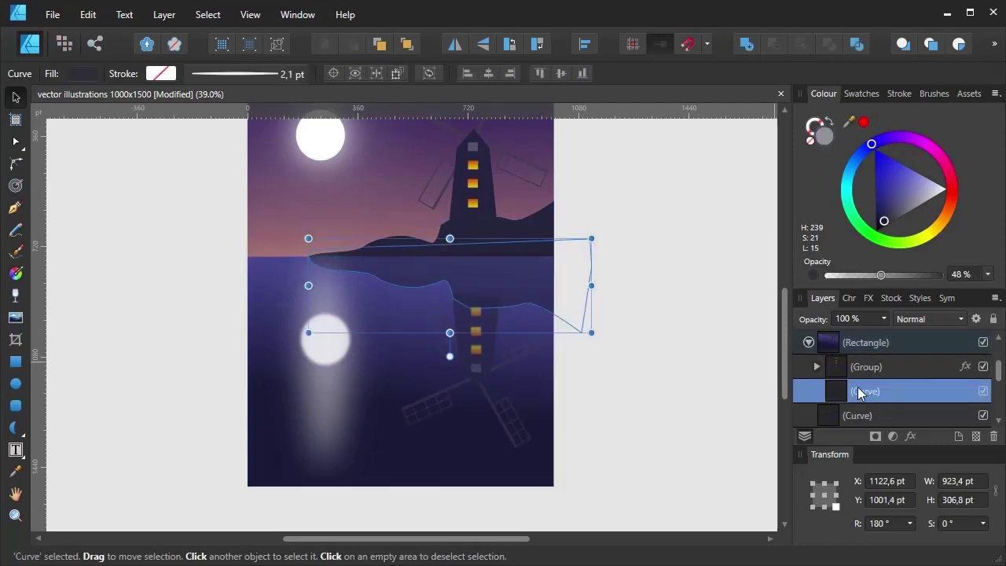
drag(884, 276, 903, 276)
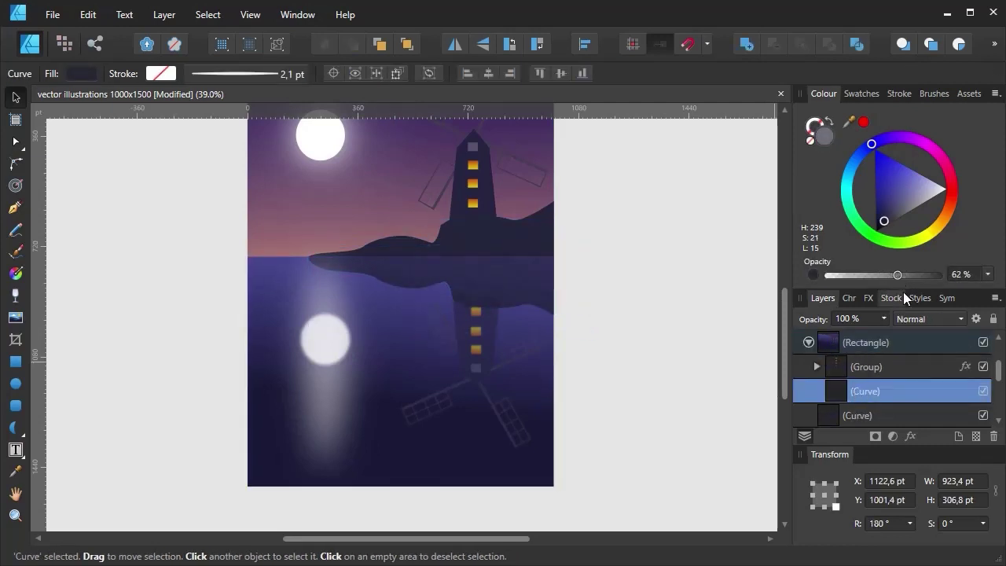
scroll(501, 285, up, 1)
drag(502, 285, 490, 275)
- Raise the opacity of both water reflections to 66%
shift+click(866, 369)
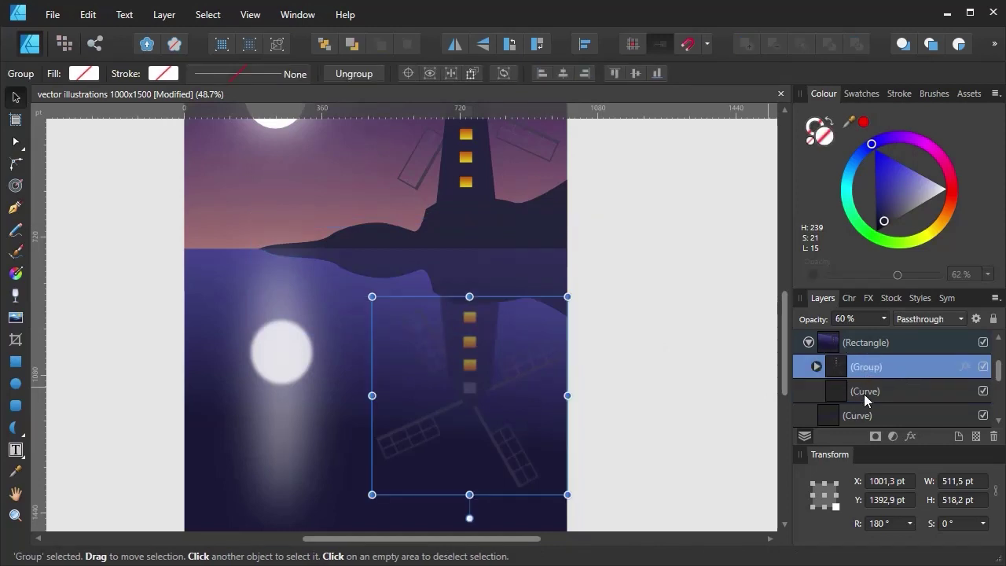
drag(808, 324, 809, 323)
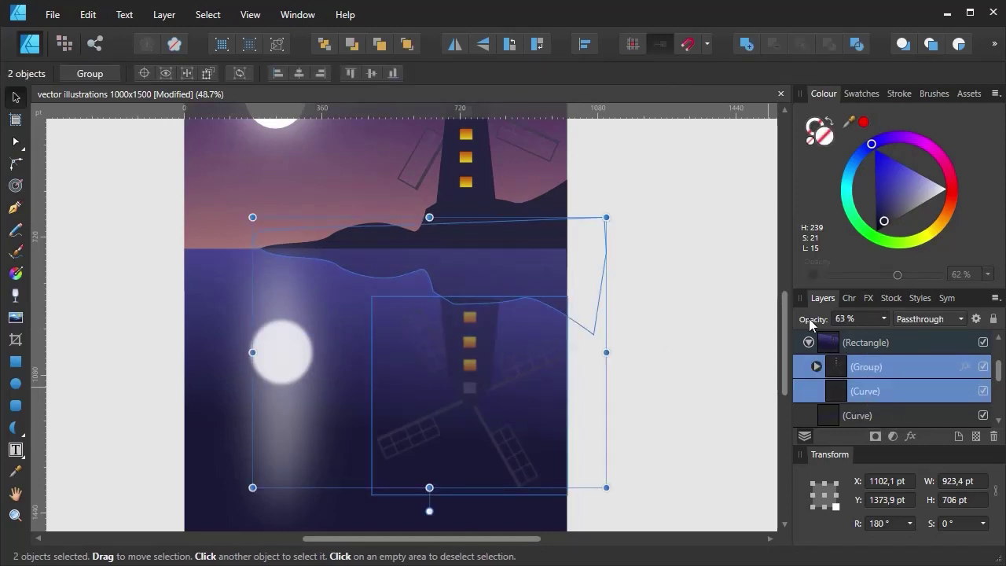
click(864, 391)
click(866, 367)
click(864, 390)
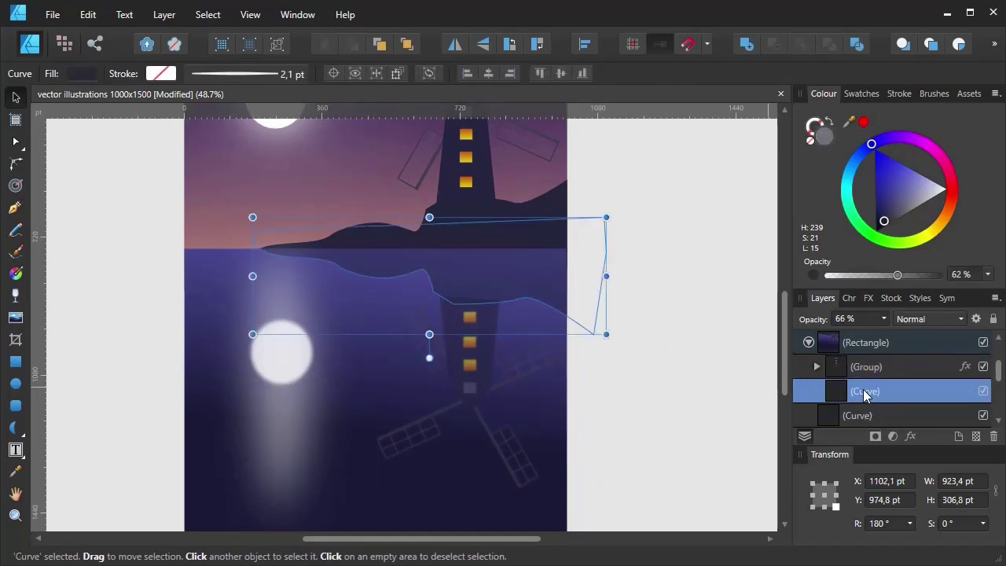
- Soften the hill reflection with a light Gaussian blur
click(866, 367)
click(865, 391)
click(876, 298)
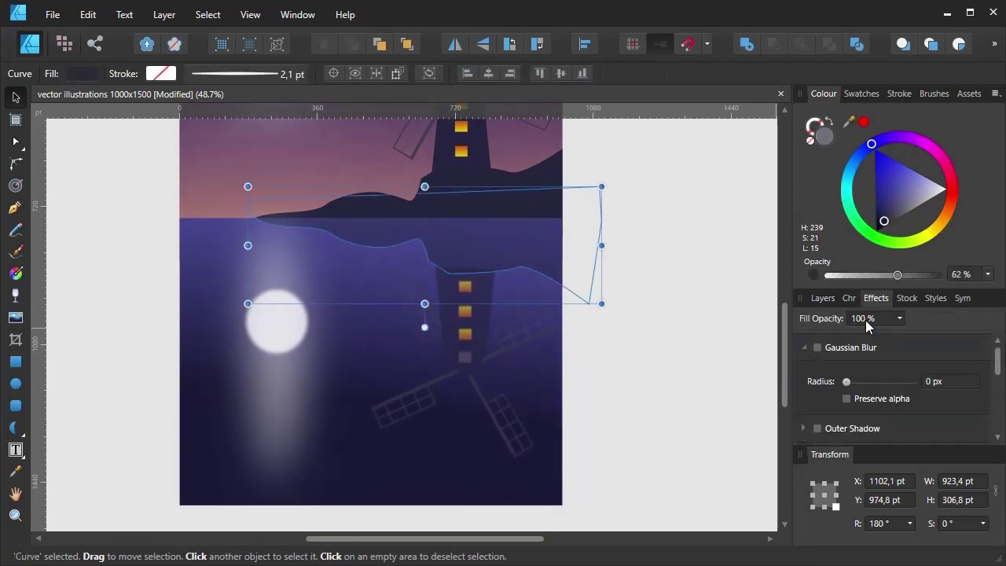
drag(846, 383, 866, 387)
click(823, 298)
click(818, 369)
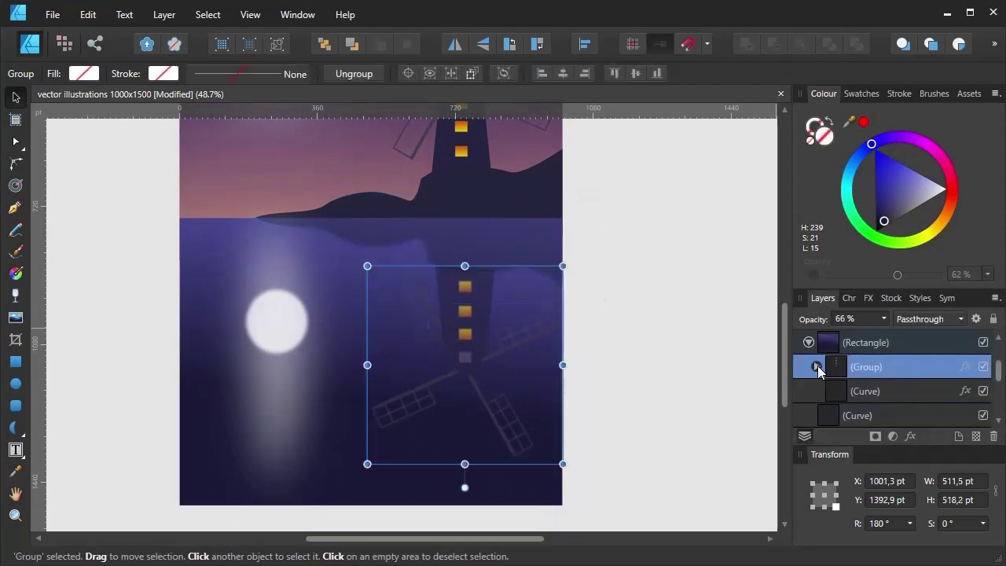
scroll(869, 412, down, 2)
click(831, 342)
click(824, 343)
- Bend the windmill tower reflection's top edge into a curve with the Node tool
scroll(872, 380, down, 2)
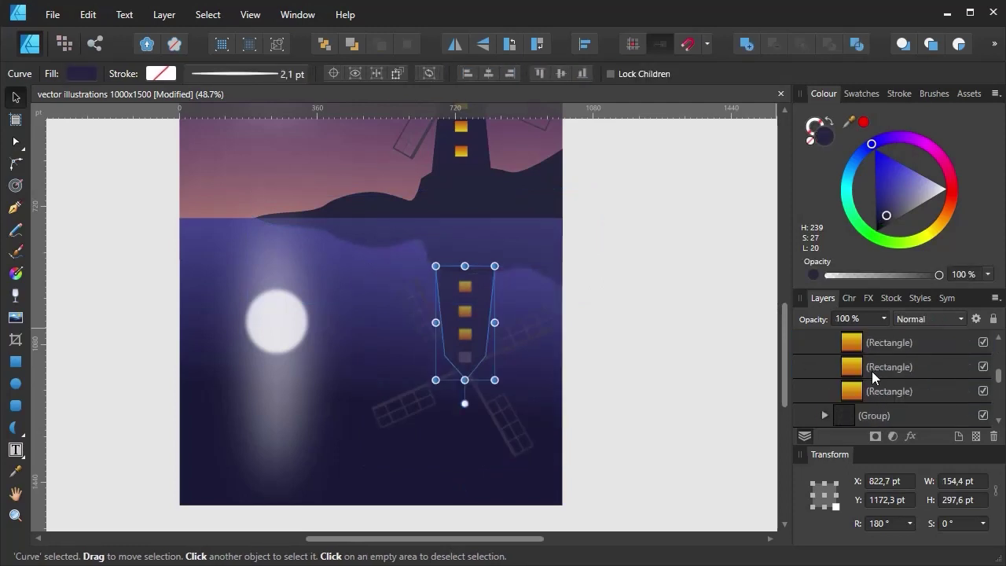
scroll(872, 371, up, 2)
click(23, 144)
scroll(467, 273, up, 5)
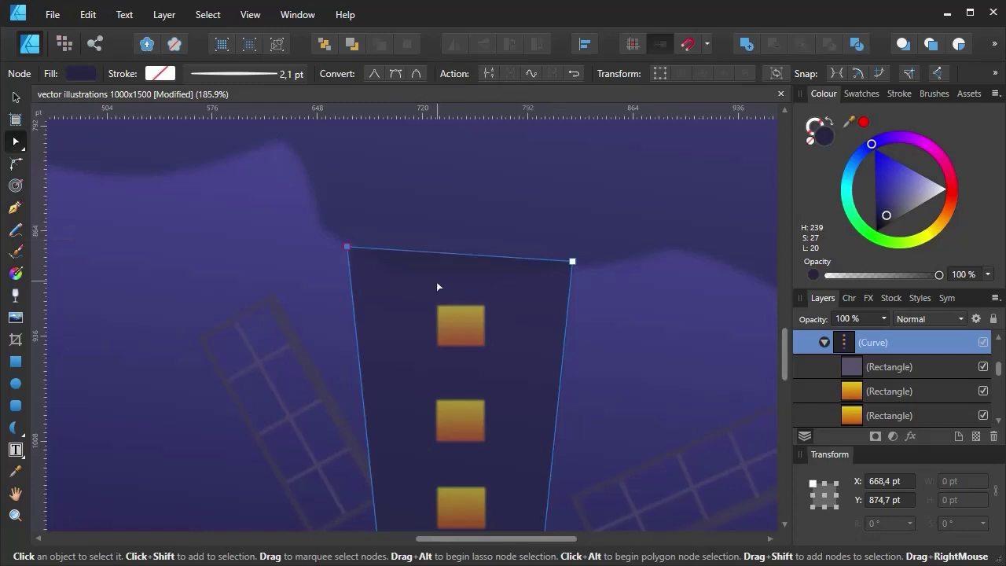
drag(437, 257, 437, 275)
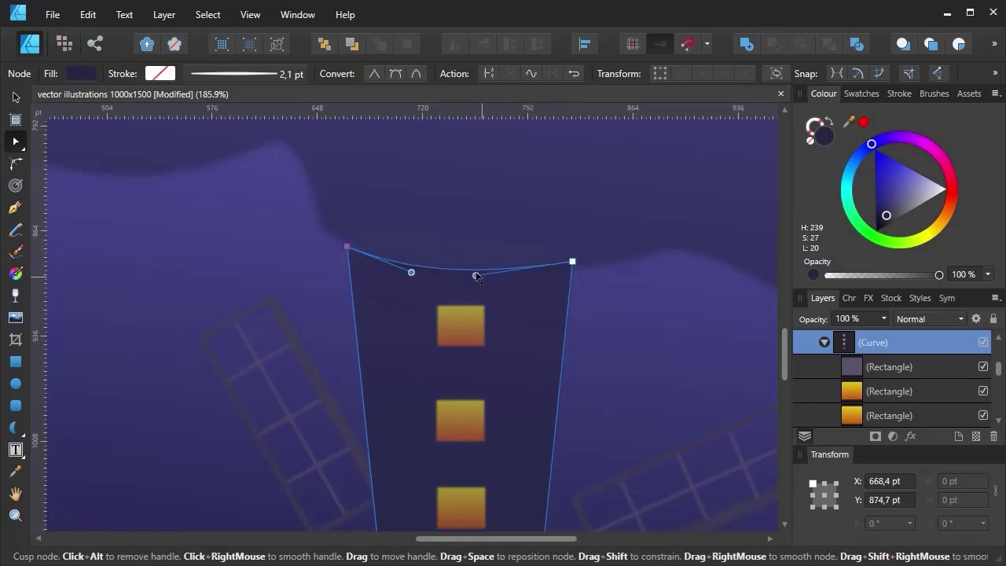
scroll(477, 276, down, 5)
scroll(486, 295, up, 10)
drag(382, 247, 343, 282)
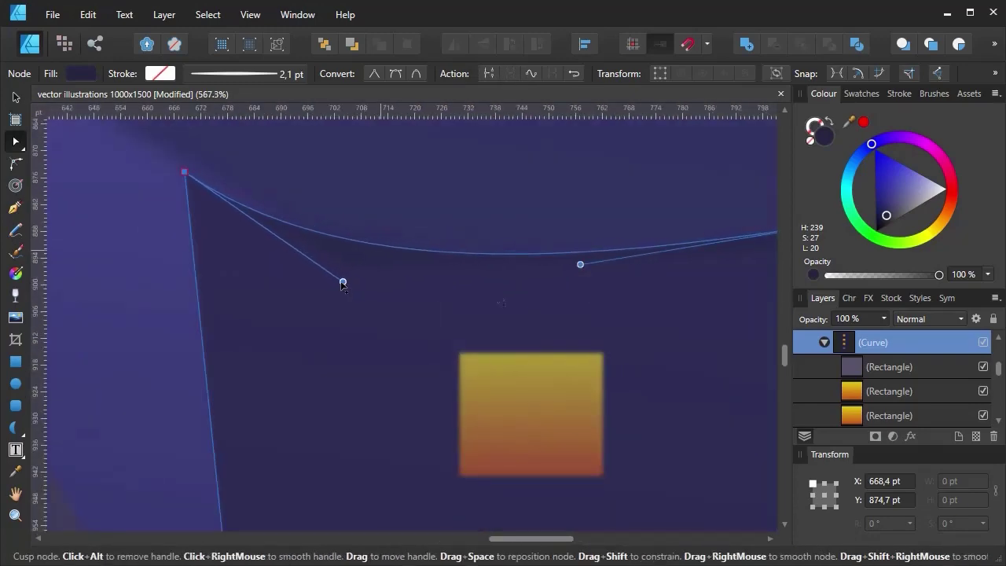
scroll(271, 287, down, 5)
drag(443, 274, 496, 276)
scroll(478, 332, down, 5)
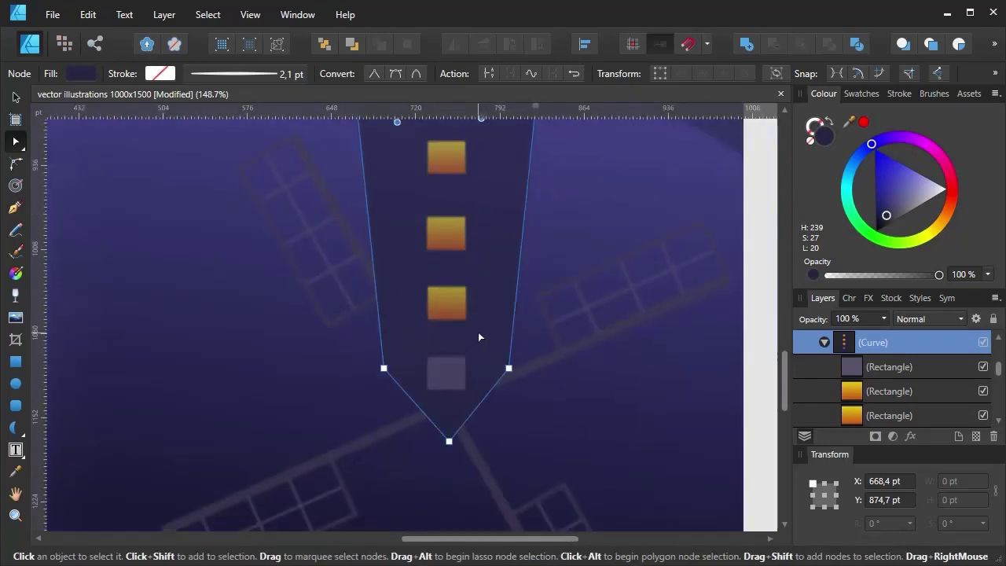
scroll(478, 331, down, 2)
scroll(393, 345, down, 2)
- Fill the tower reflection with a vertical linear gradient in the water's dark blue
key(g)
drag(414, 439, 416, 185)
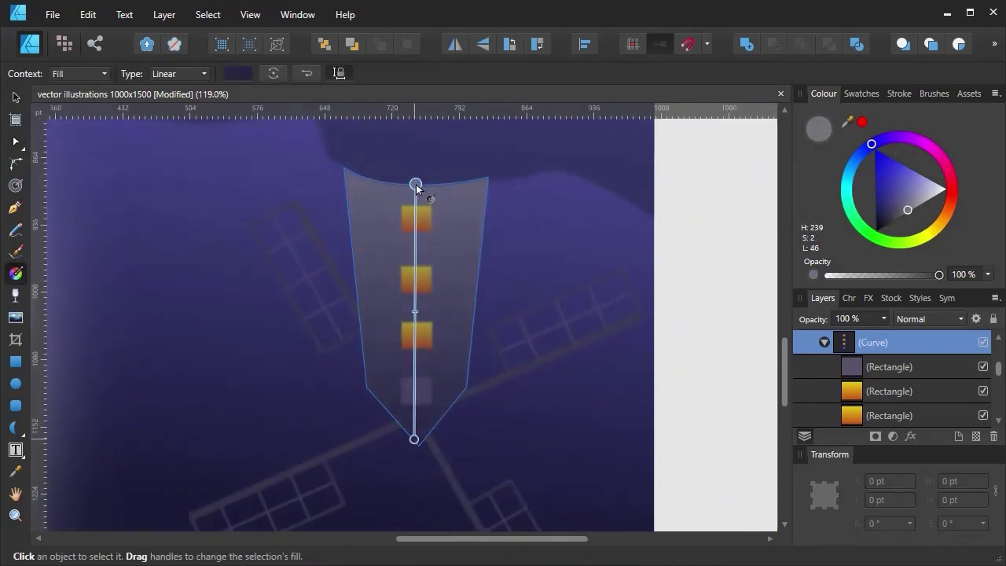
scroll(448, 205, up, 2)
key(i)
click(472, 209)
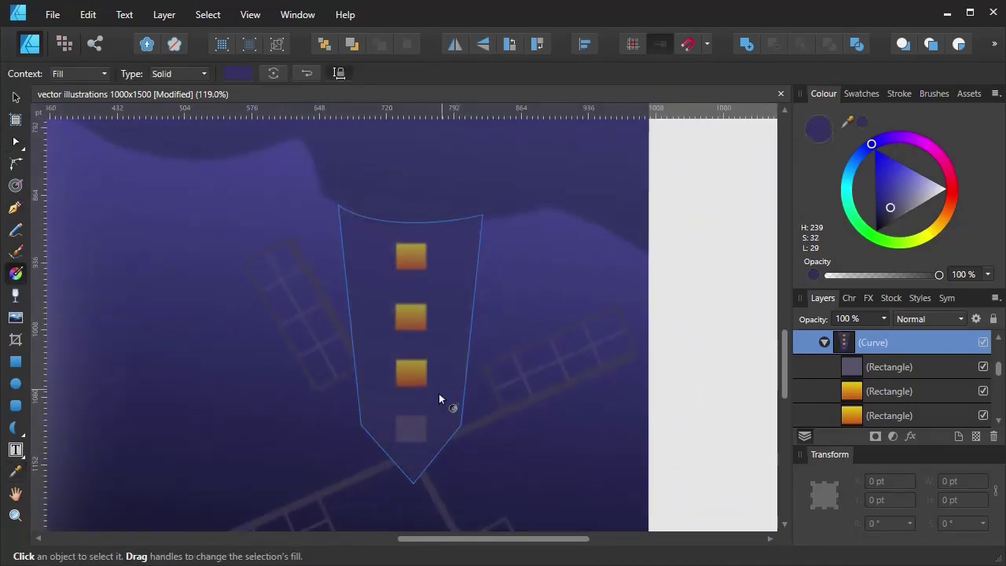
drag(408, 227, 413, 474)
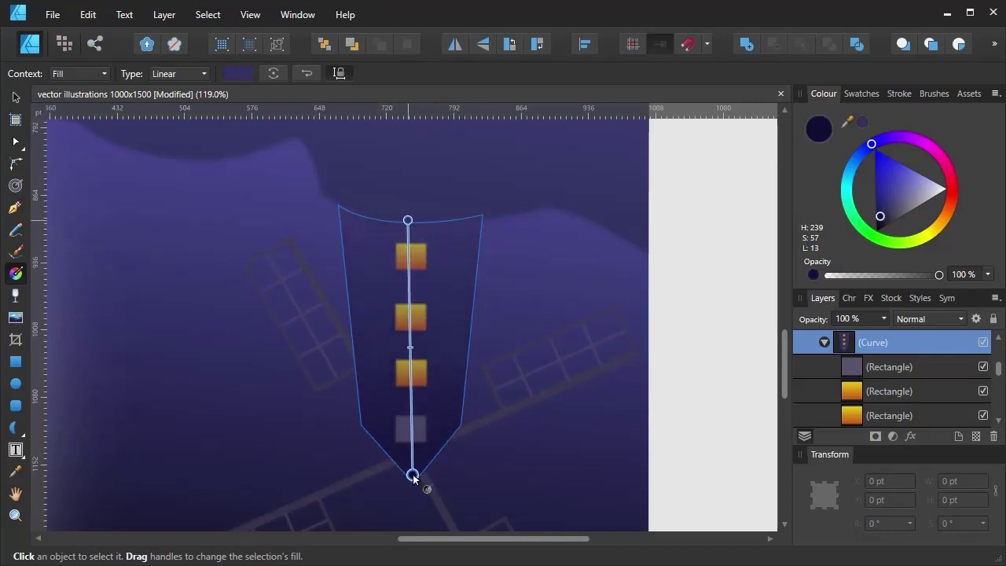
drag(432, 205, 413, 481)
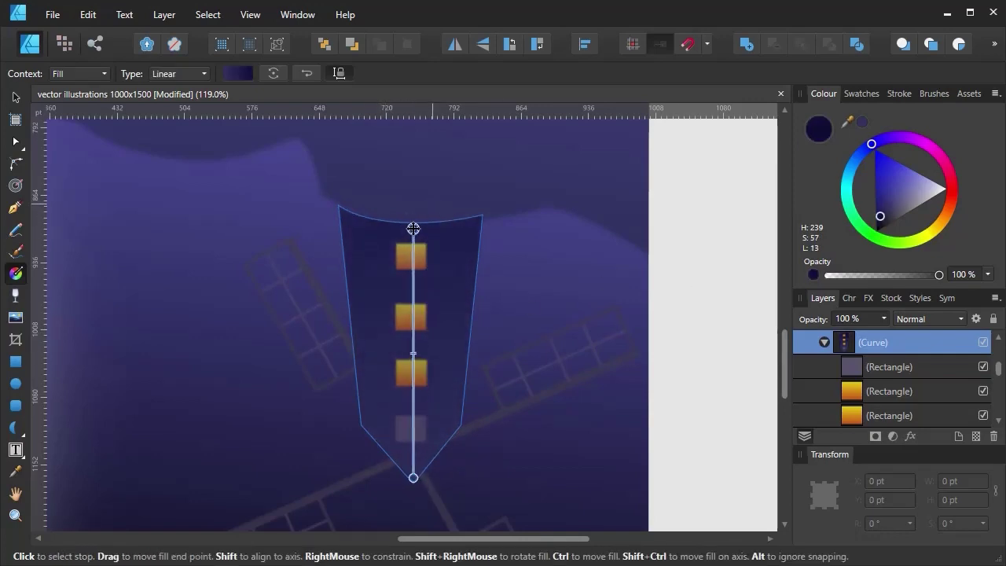
drag(432, 205, 445, 410)
drag(414, 481, 415, 223)
drag(445, 412, 411, 478)
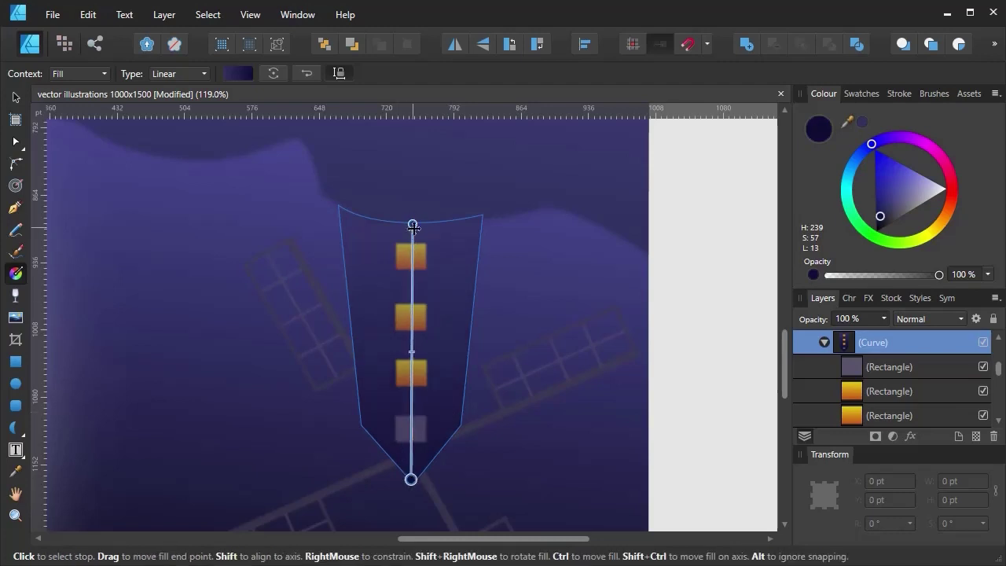
drag(412, 224, 416, 220)
- Fade one gradient stop toward transparent and set it to the sampled water colour
mouse_move(914, 275)
mouse_down()
mouse_move(834, 275)
mouse_move(895, 276)
mouse_up()
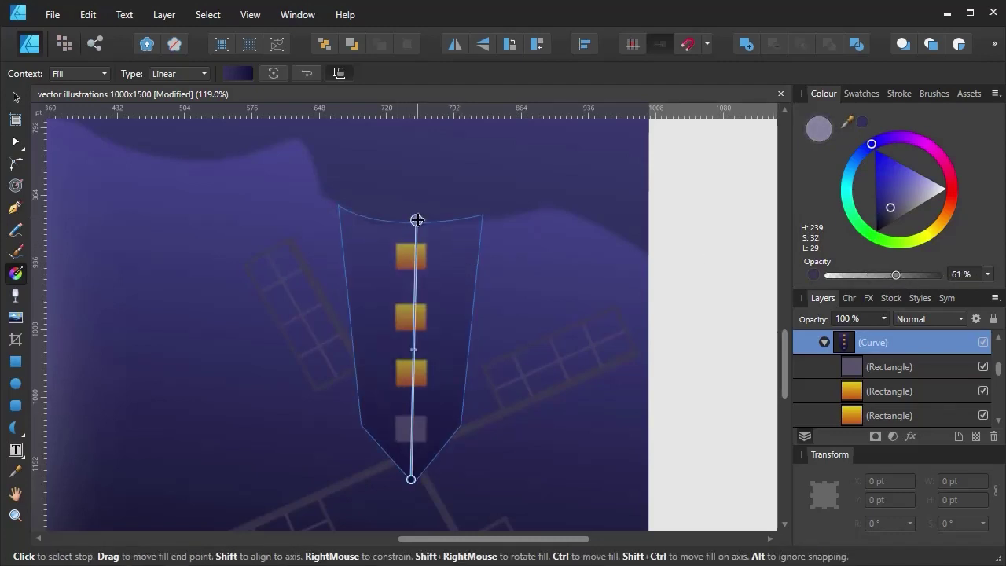
key(i)
click(441, 220)
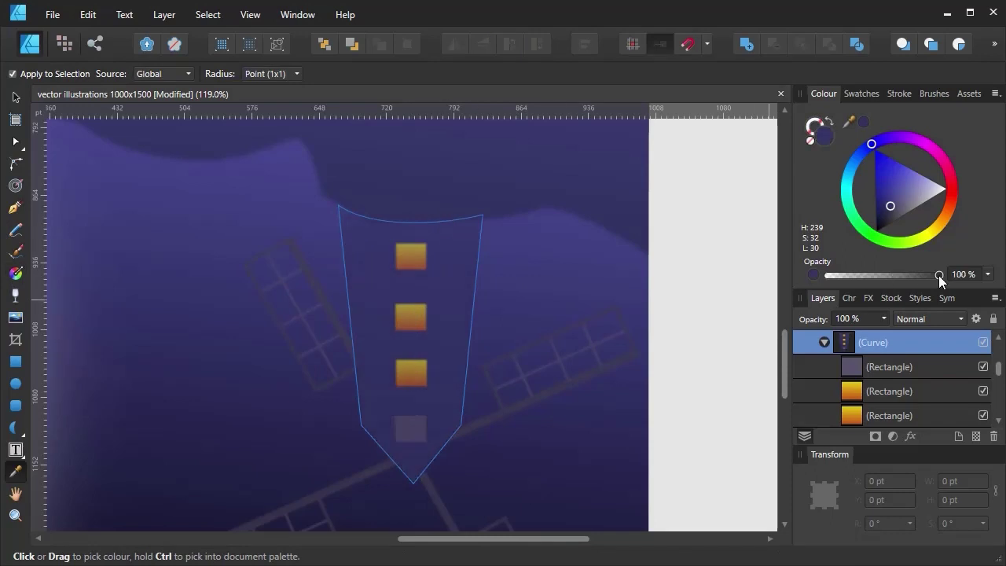
key(g)
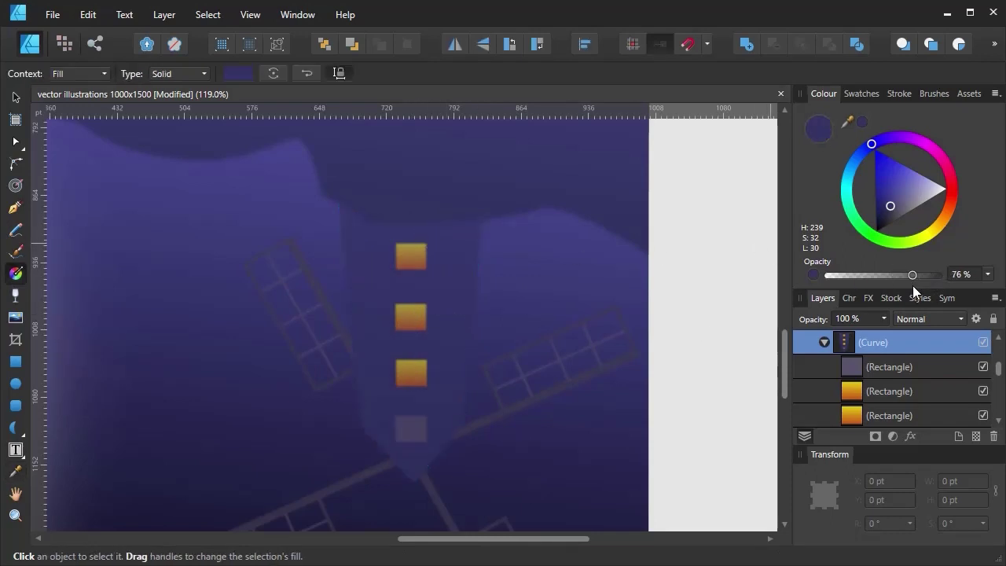
scroll(385, 244, down, 5)
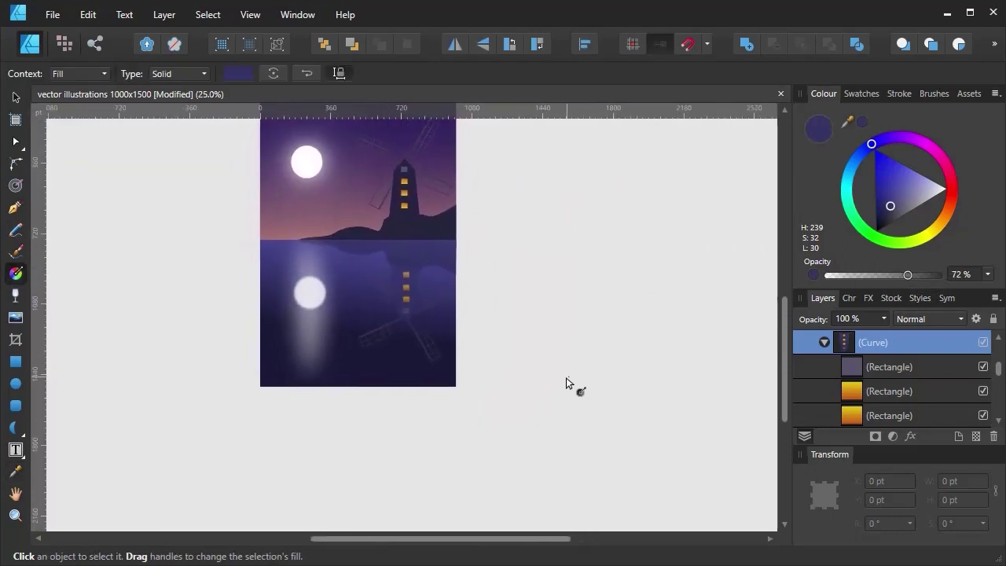
scroll(832, 362, up, 3)
scroll(813, 407, down, 2)
scroll(821, 352, down, 1)
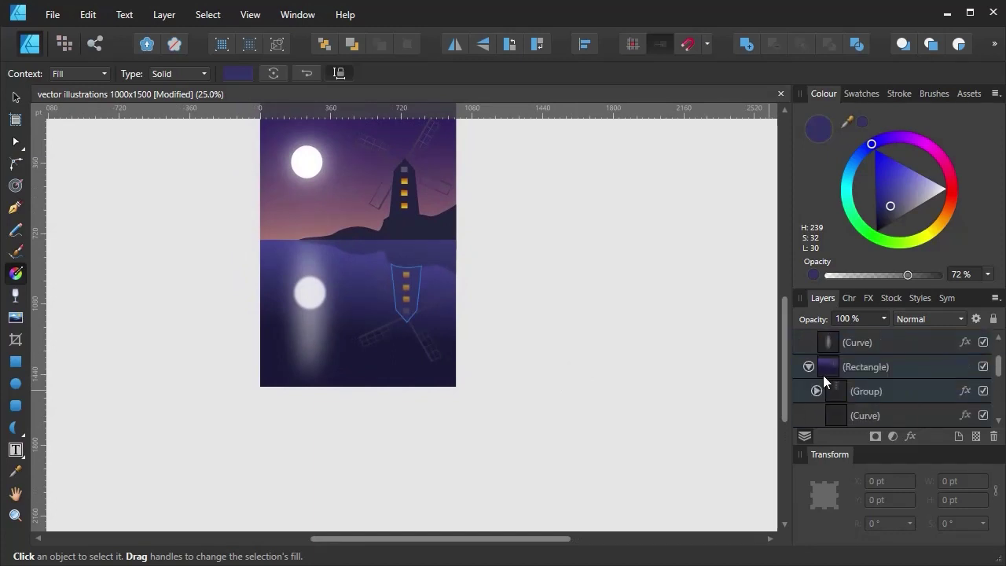
- Collapse the water layer in the Layers panel and select the moon circle
click(808, 366)
scroll(503, 291, down, 1)
scroll(319, 279, up, 1)
scroll(330, 236, up, 3)
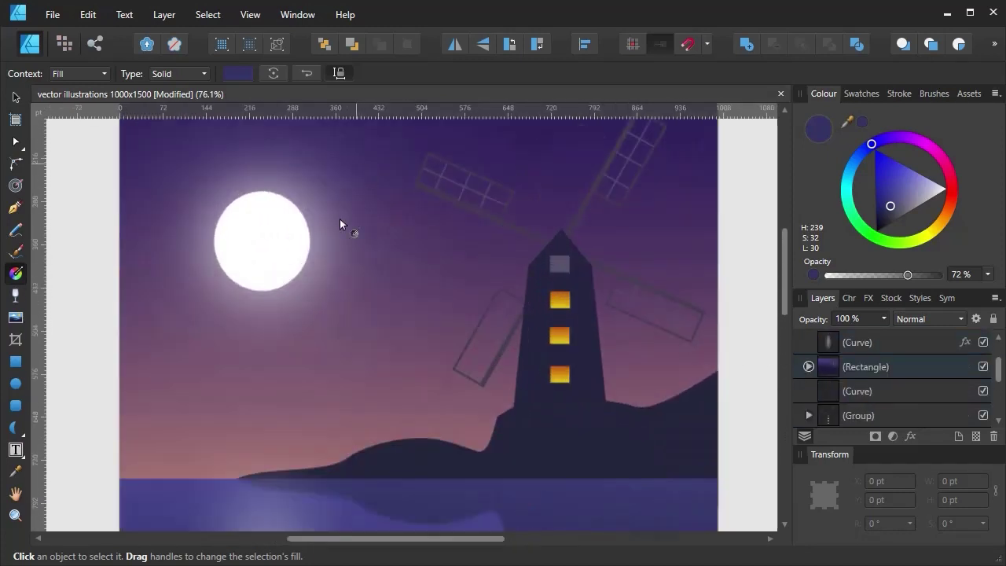
click(16, 96)
click(861, 390)
click(861, 366)
scroll(199, 202, up, 2)
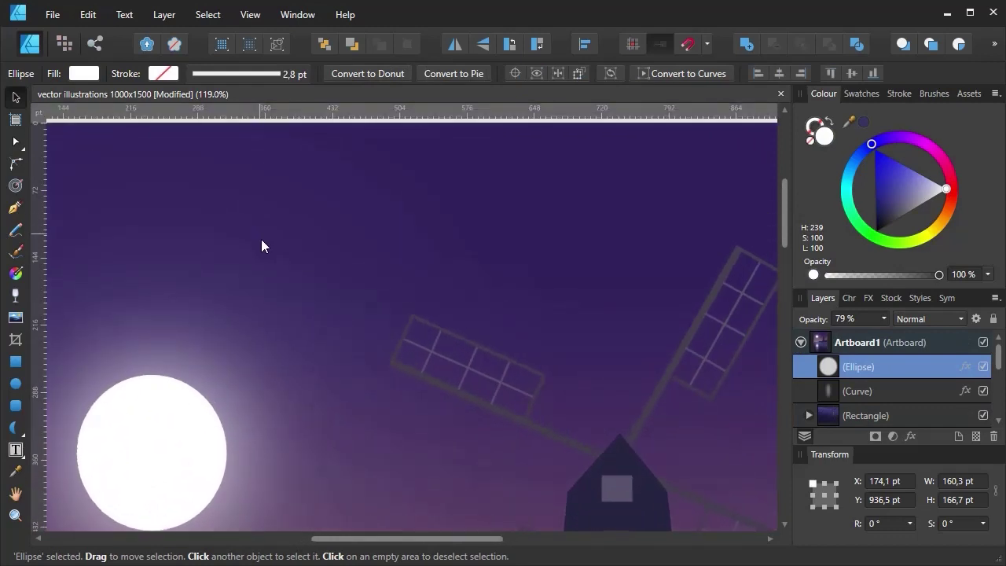
- Draw a two-arc bird curve above the moon with a black 13.6 pt stroke
key(p)
click(325, 230)
drag(374, 289, 373, 287)
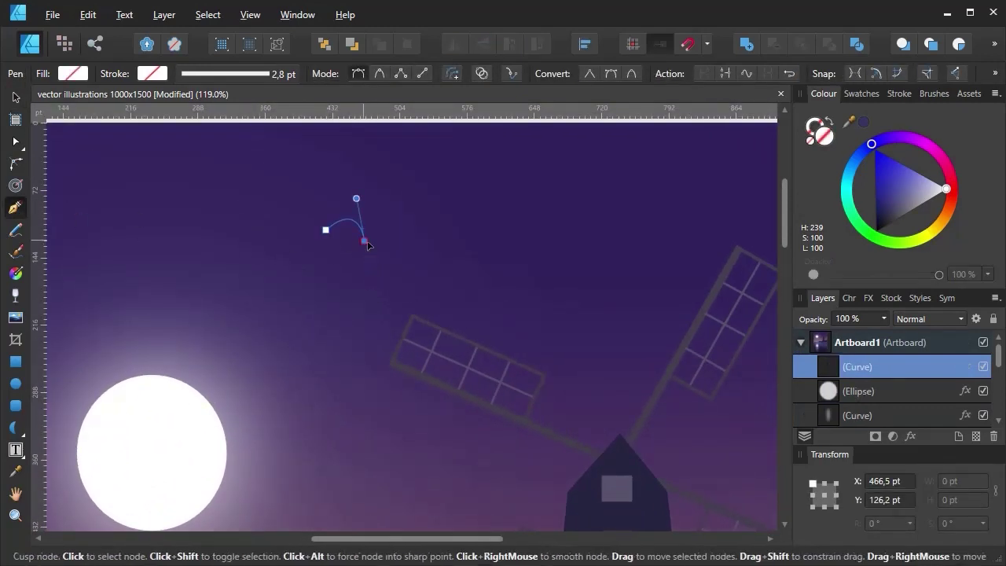
drag(401, 243, 420, 283)
click(899, 94)
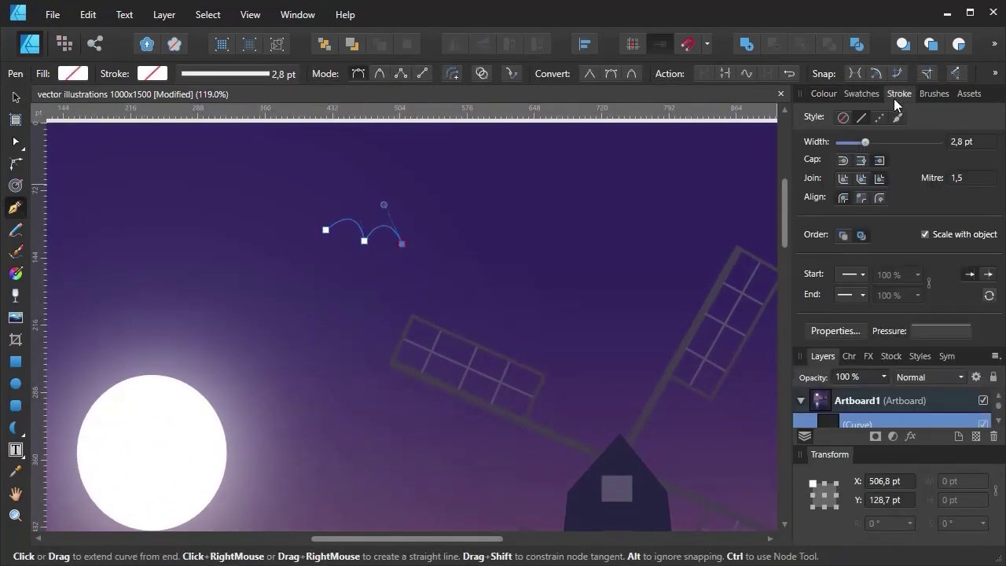
click(862, 117)
drag(842, 141, 885, 142)
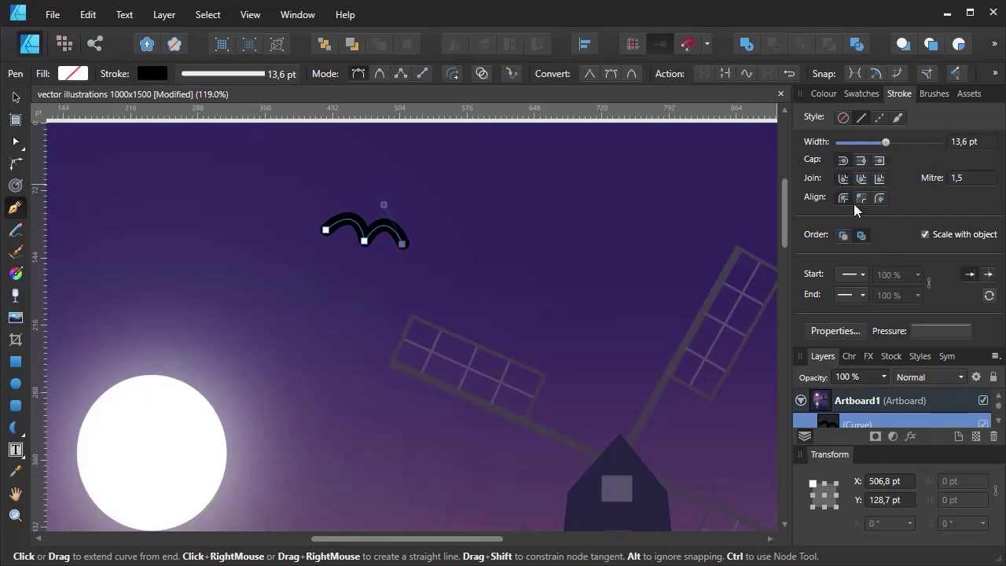
- Shape the stroke's pressure profile with two peaks so both wing tips taper
click(943, 331)
drag(804, 354, 805, 464)
drag(994, 354, 994, 463)
drag(900, 464, 901, 368)
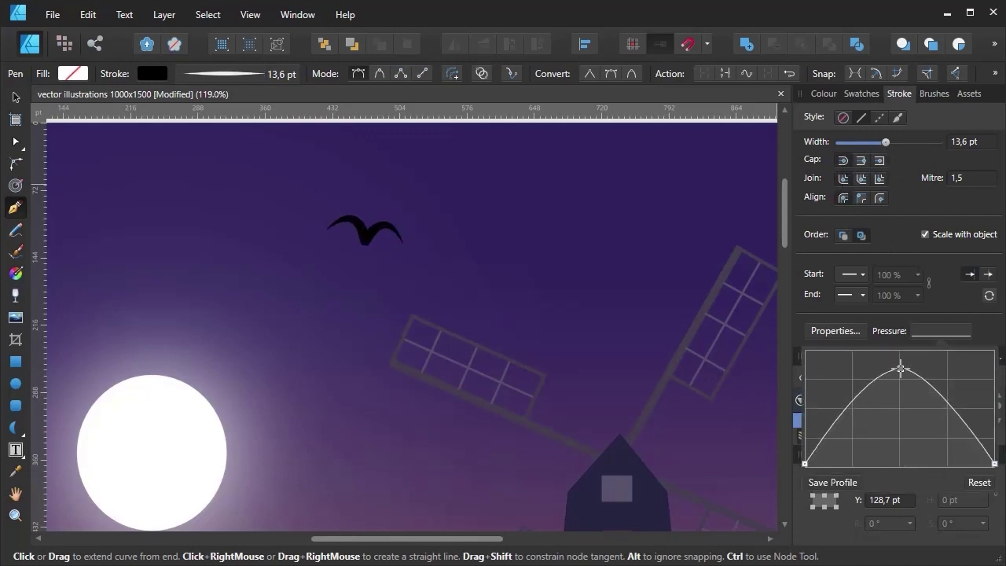
mouse_move(863, 400)
mouse_down()
mouse_move(848, 375)
mouse_move(898, 396)
mouse_up()
drag(951, 424, 953, 376)
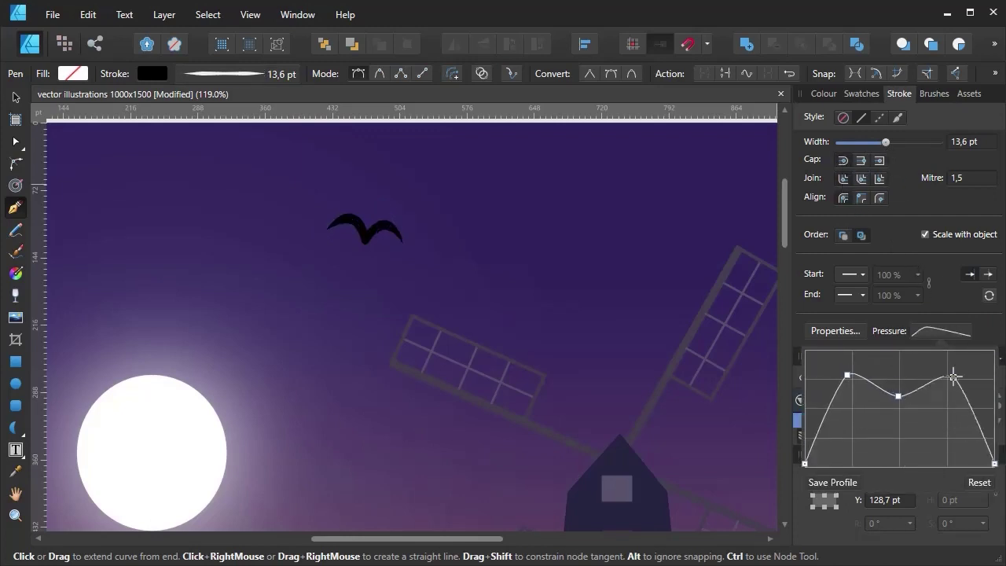
drag(847, 375, 875, 386)
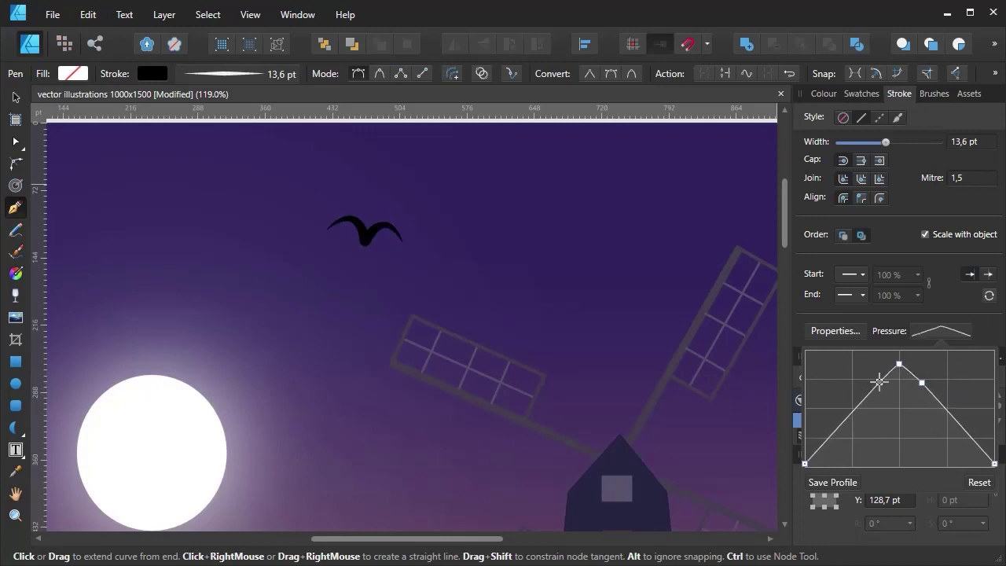
drag(922, 384, 931, 376)
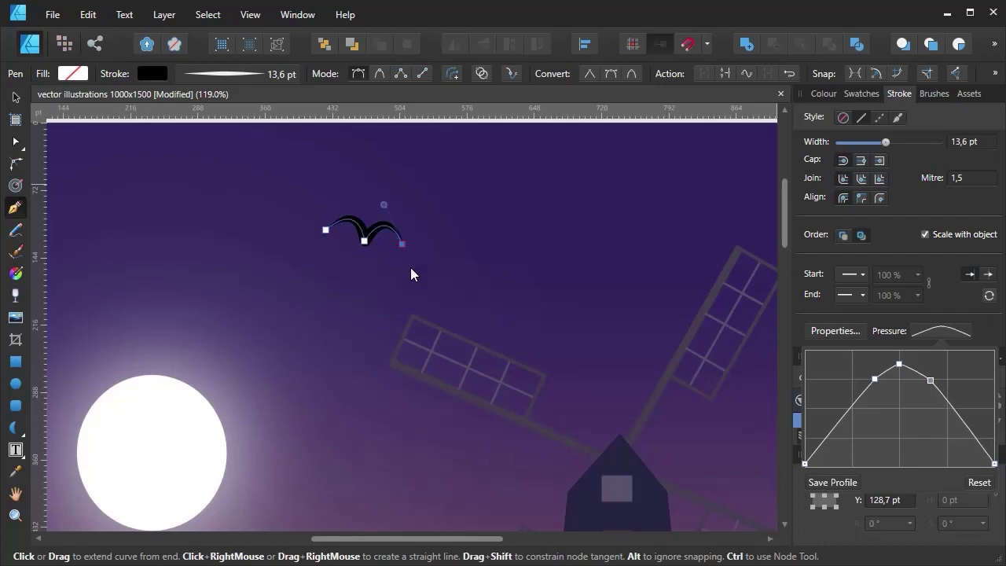
- Rotate the bird to about -13.5°
scroll(402, 243, down, 3)
key(v)
mouse_move(370, 190)
mouse_down()
mouse_move(281, 220)
mouse_move(336, 277)
mouse_up()
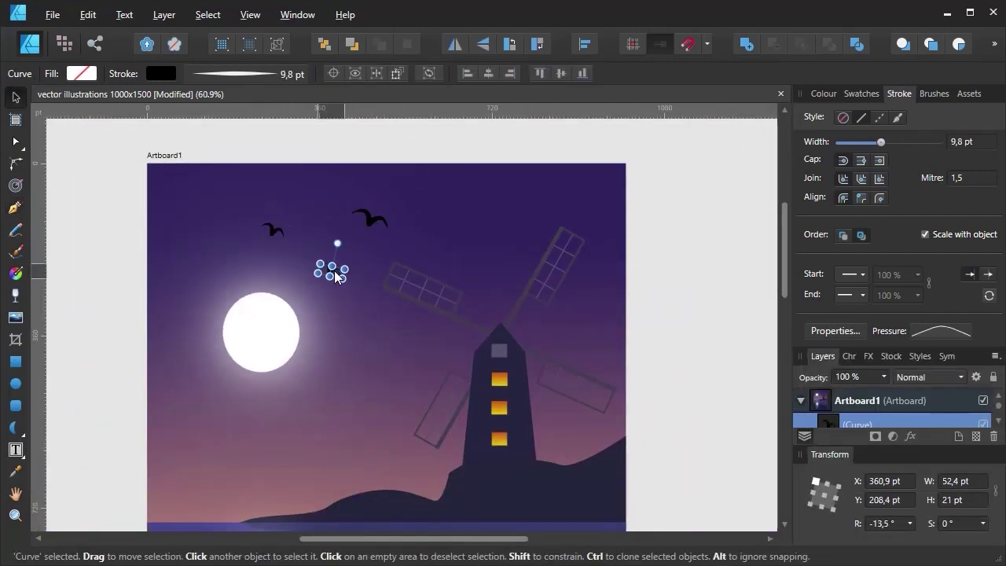
- Shrink the selected bird and thin its stroke width
scroll(481, 193, up, 5)
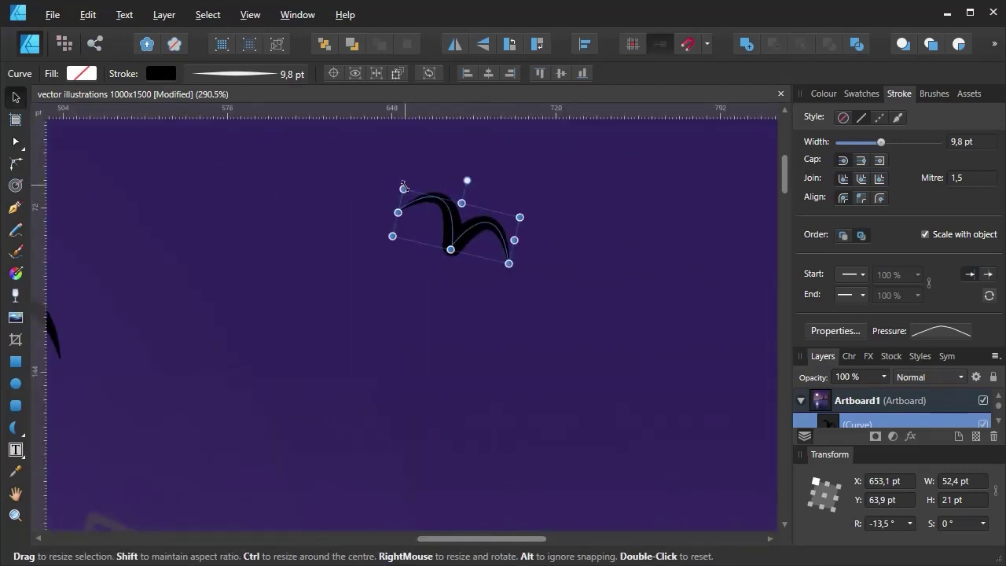
drag(404, 184, 428, 211)
drag(882, 150, 875, 142)
scroll(422, 213, down, 5)
scroll(382, 247, up, 4)
- Shrink the other birds to a smaller, flatter shape
click(382, 247)
scroll(419, 321, down, 5)
click(348, 288)
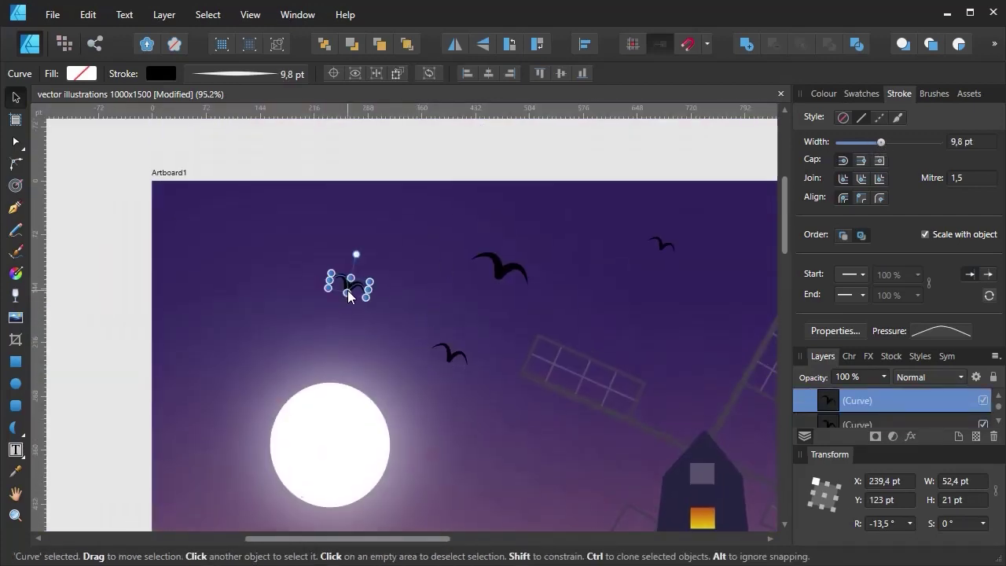
scroll(351, 284, up, 5)
drag(309, 259, 319, 275)
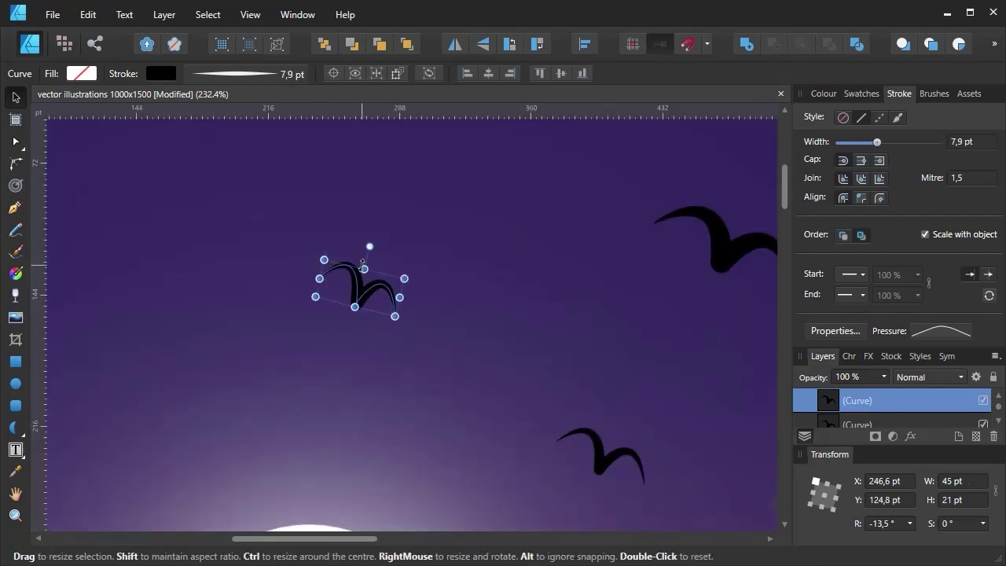
scroll(333, 310, down, 5)
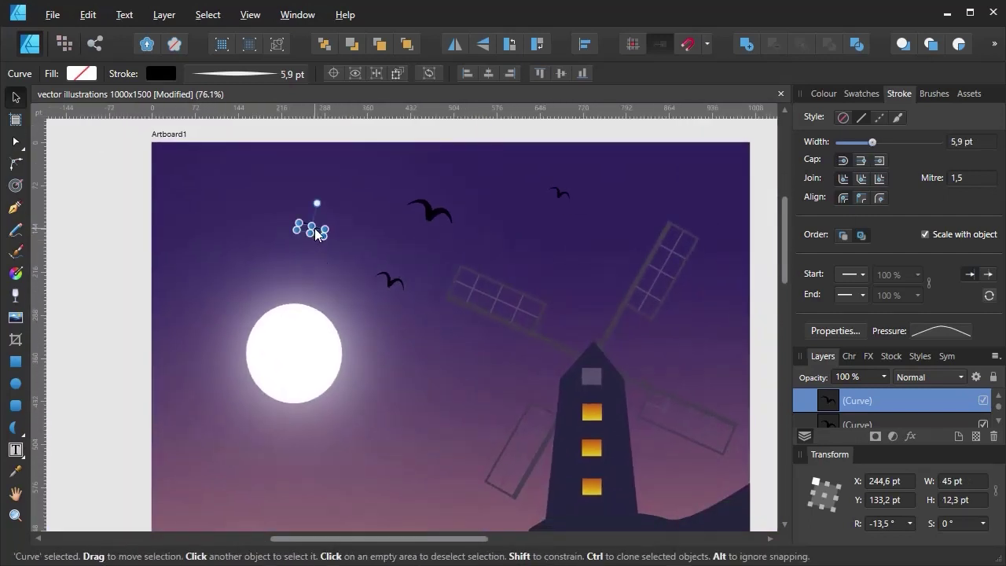
- Alt-drag a copy of a bird to just left of the moon, with a 5.9 pt stroke
drag(317, 232, 215, 300)
scroll(346, 278, down, 5)
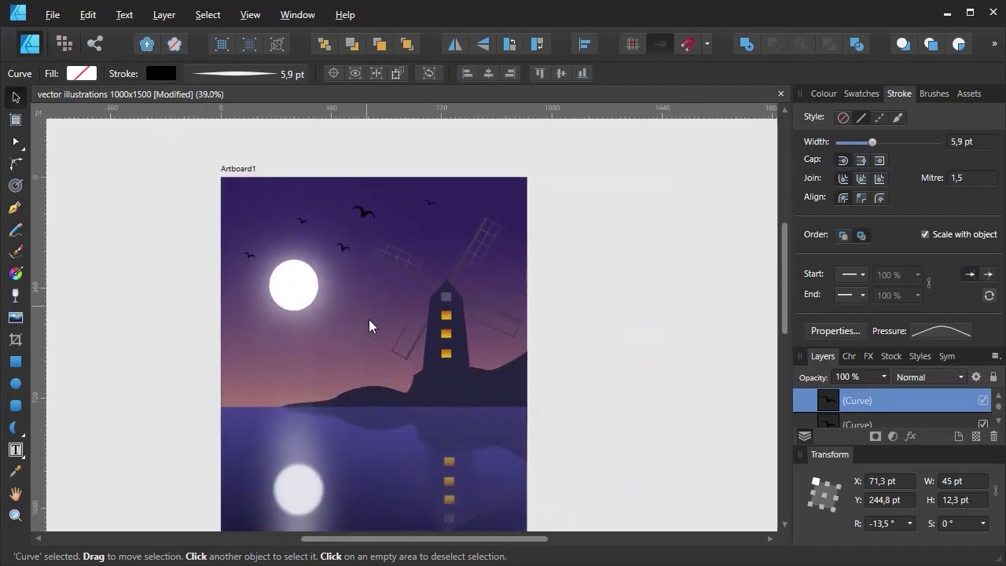
scroll(332, 323, up, 5)
scroll(331, 323, up, 2)
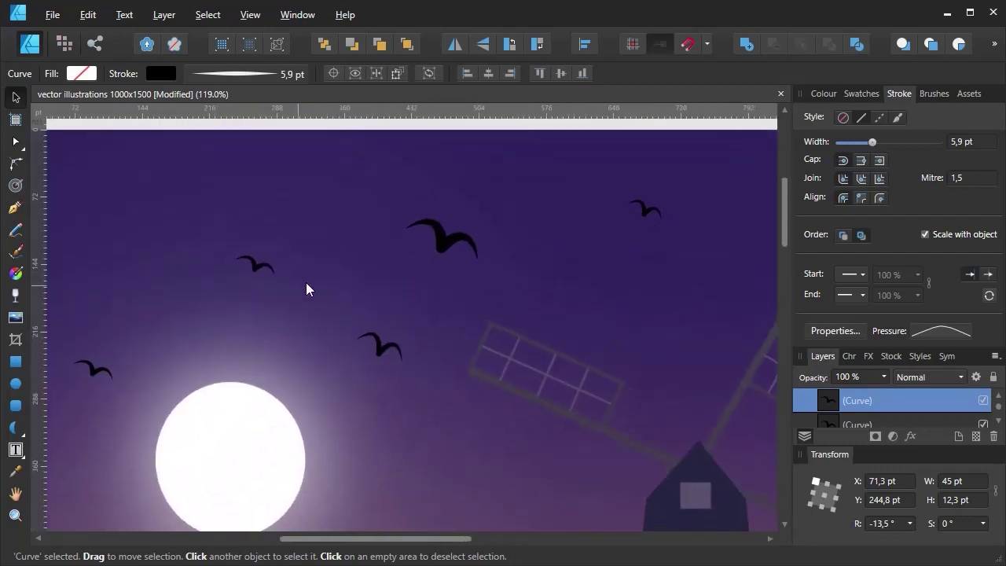
- Draw a star in the sky above the birds, with no outline and white fill
click(22, 433)
click(71, 156)
scroll(328, 183, up, 3)
drag(326, 185, 426, 296)
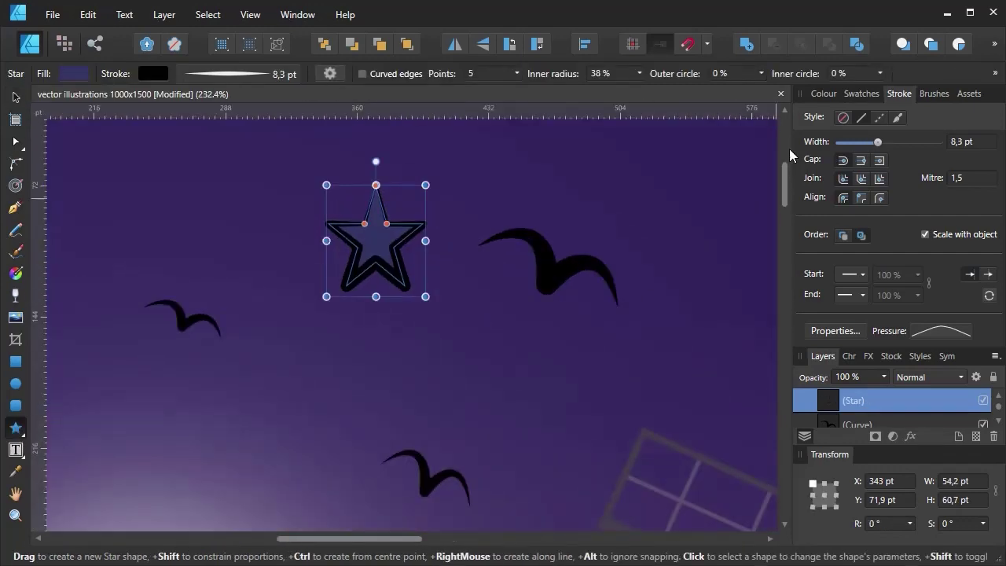
click(843, 117)
click(823, 93)
click(875, 148)
- Adjust the star's handles to a 72% inner radius with rounded points
scroll(366, 225, up, 5)
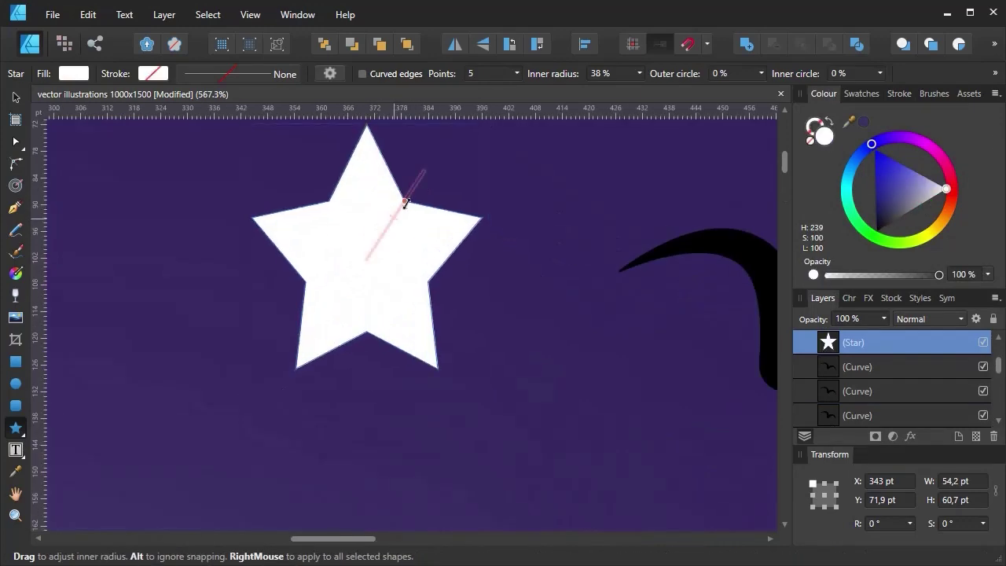
mouse_move(404, 202)
mouse_down()
mouse_move(337, 218)
mouse_move(364, 227)
mouse_move(359, 213)
mouse_up()
scroll(364, 227, up, 2)
scroll(370, 278, down, 2)
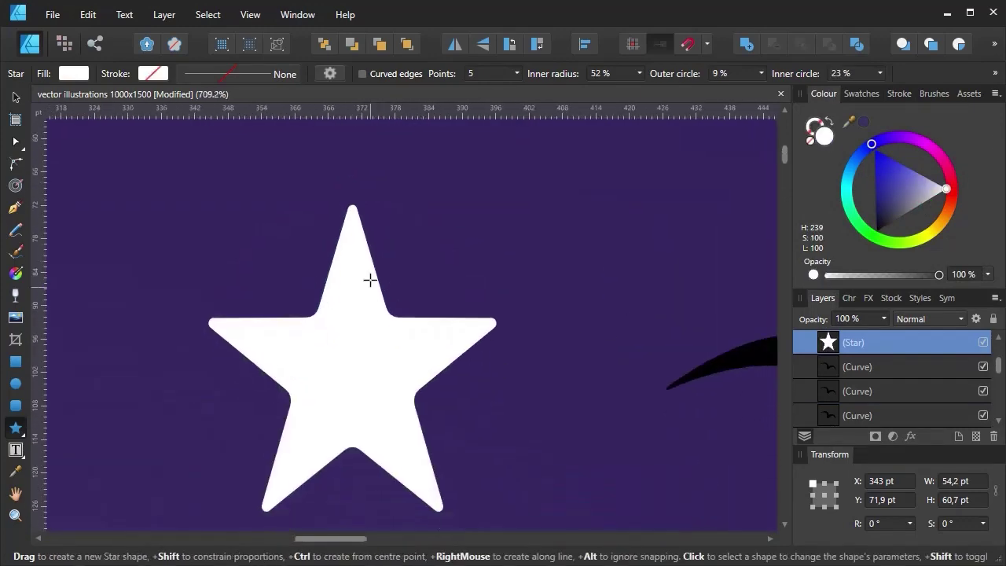
mouse_move(370, 278)
mouse_down()
mouse_move(440, 268)
mouse_move(380, 193)
mouse_up()
scroll(443, 264, down, 4)
scroll(442, 263, up, 4)
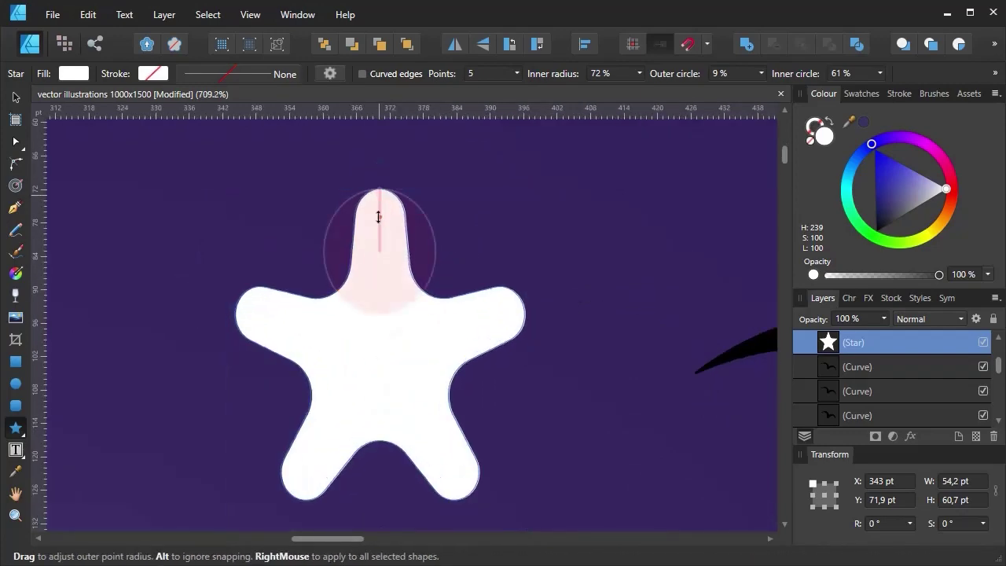
drag(332, 283, 343, 283)
scroll(343, 283, down, 4)
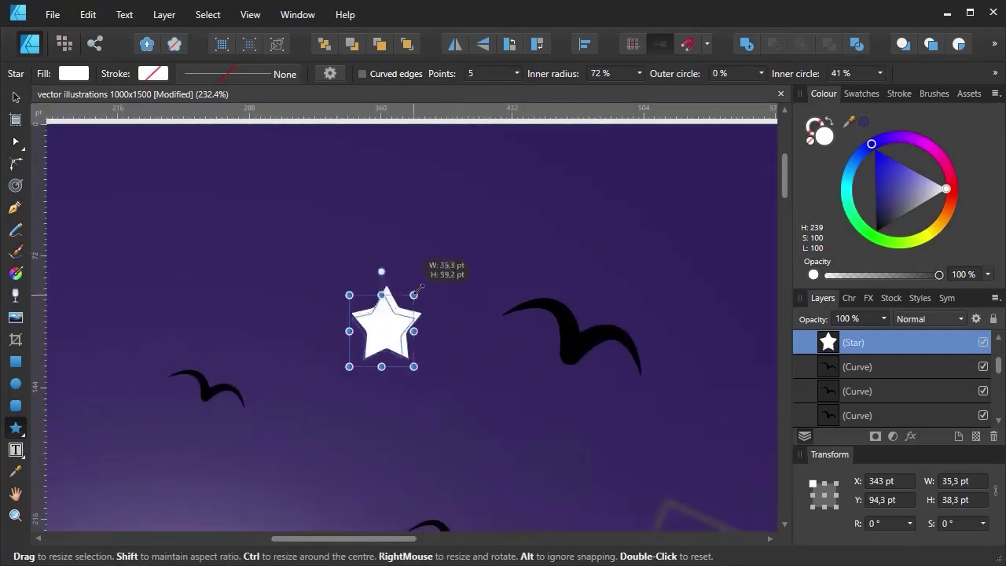
scroll(393, 350, down, 3)
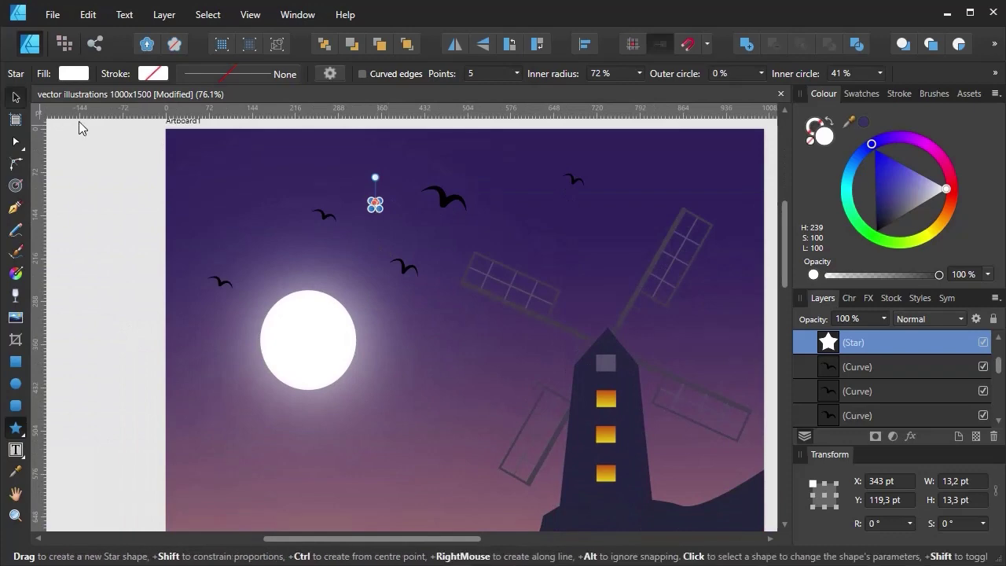
- Duplicate the star across the sky and shrink a copy to about 6.4 × 6.7 pt
key(v)
mouse_move(446, 332)
mouse_down()
mouse_move(230, 208)
mouse_move(214, 374)
mouse_up()
drag(543, 245, 490, 253)
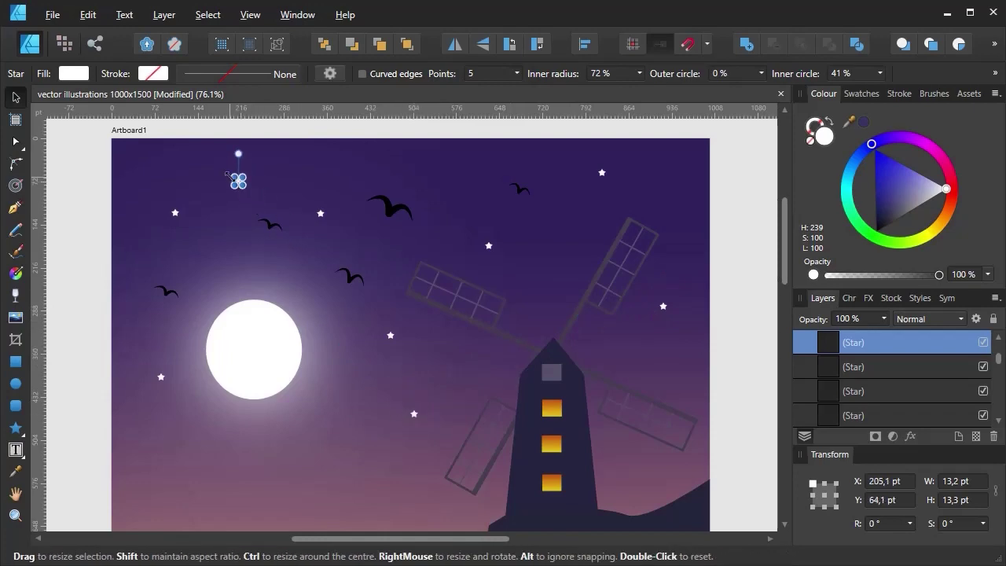
scroll(252, 201, up, 3)
drag(252, 206, 221, 202)
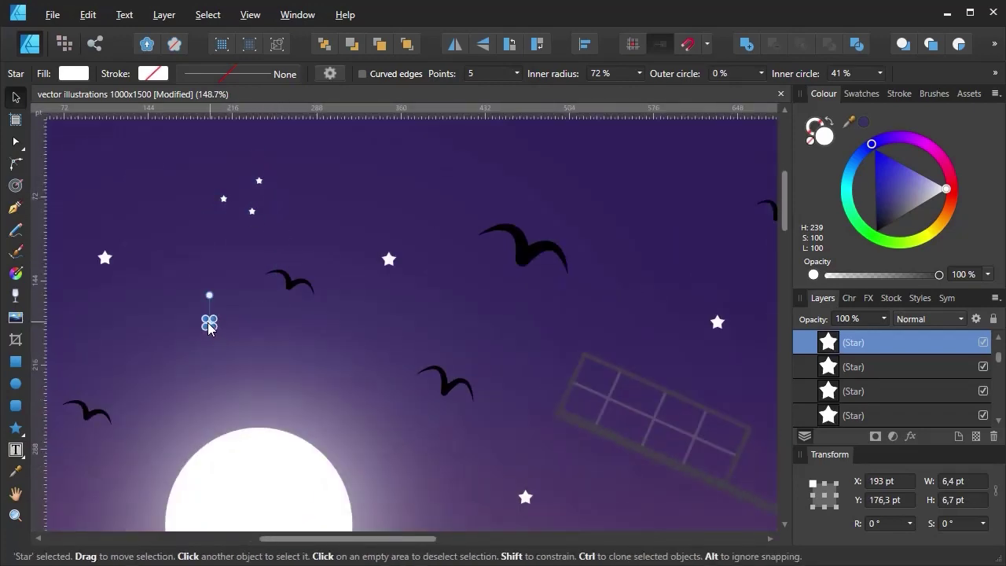
- Group several small stars into a cluster with Ctrl+G
shift+click(210, 322)
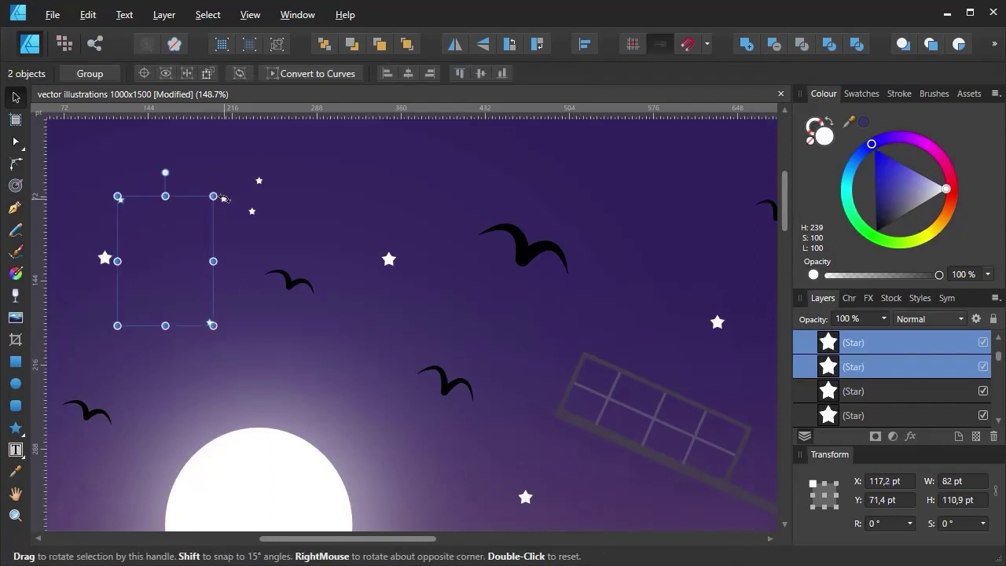
scroll(220, 200, up, 3)
click(302, 224)
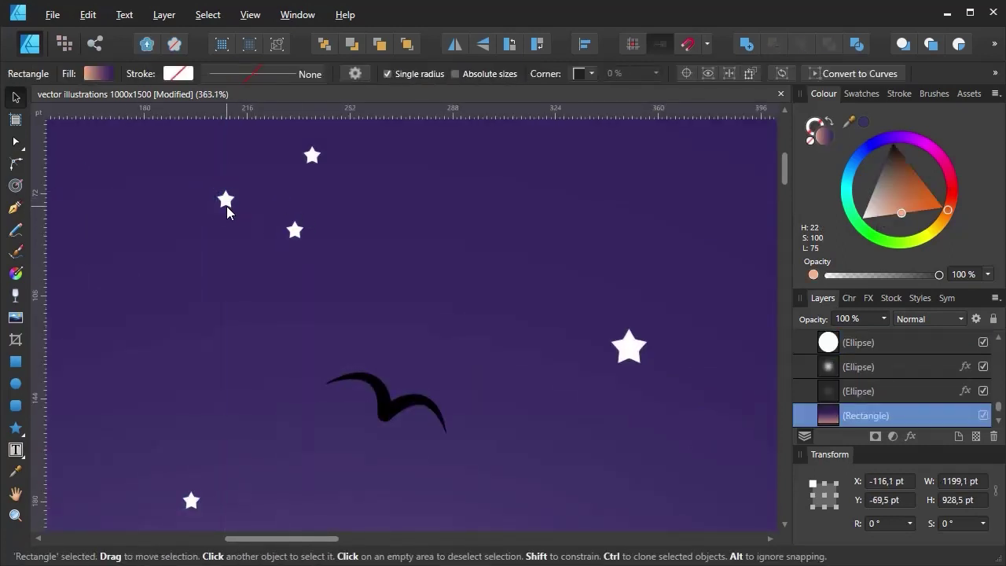
shift+click(295, 231)
scroll(275, 213, down, 5)
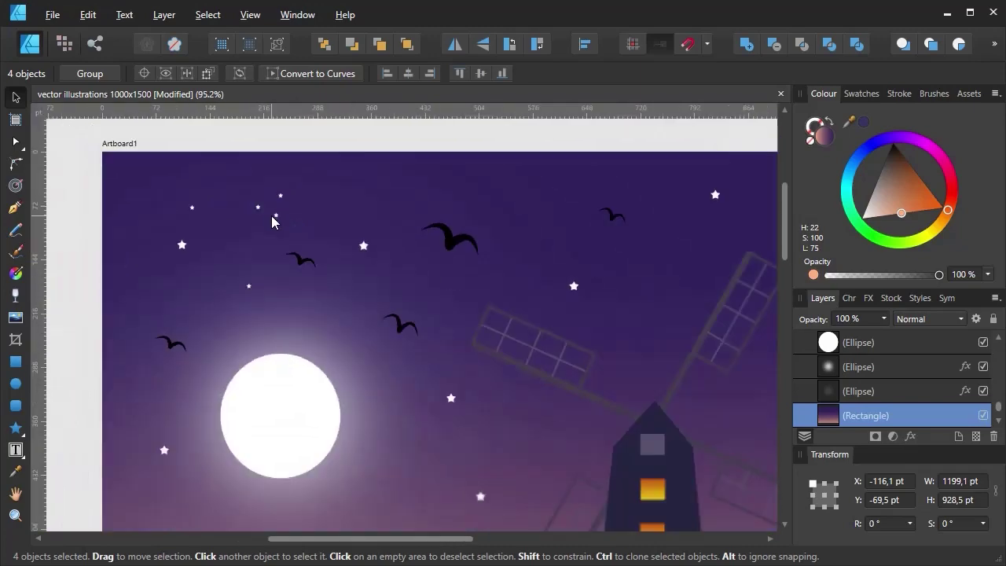
click(271, 228)
scroll(279, 229, up, 6)
click(283, 235)
shift+click(176, 186)
shift+click(312, 122)
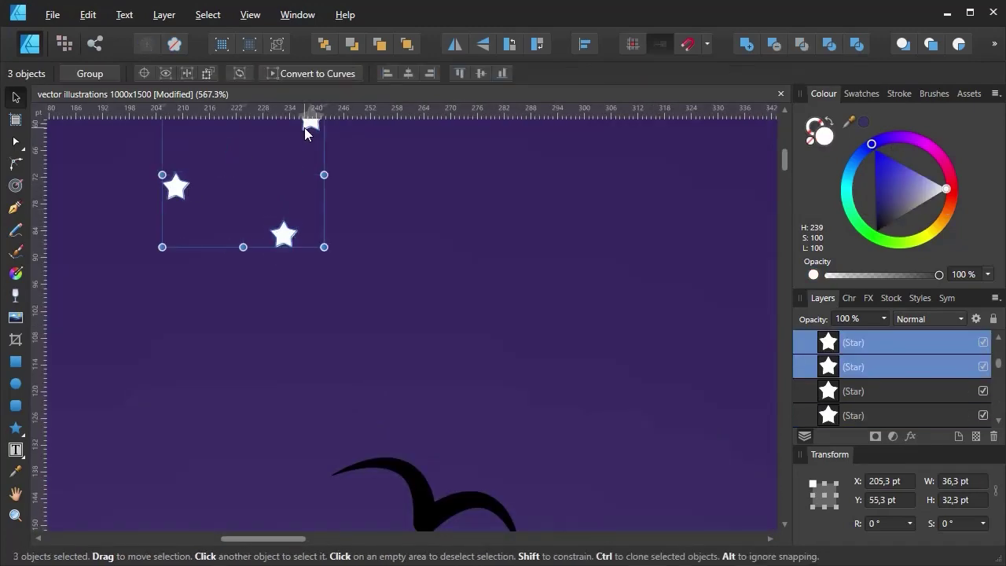
key(ctrl+g)
- Move the star cluster above the moon, copy it to the right, and shift a small star right
scroll(262, 214, down, 6)
drag(261, 213, 305, 289)
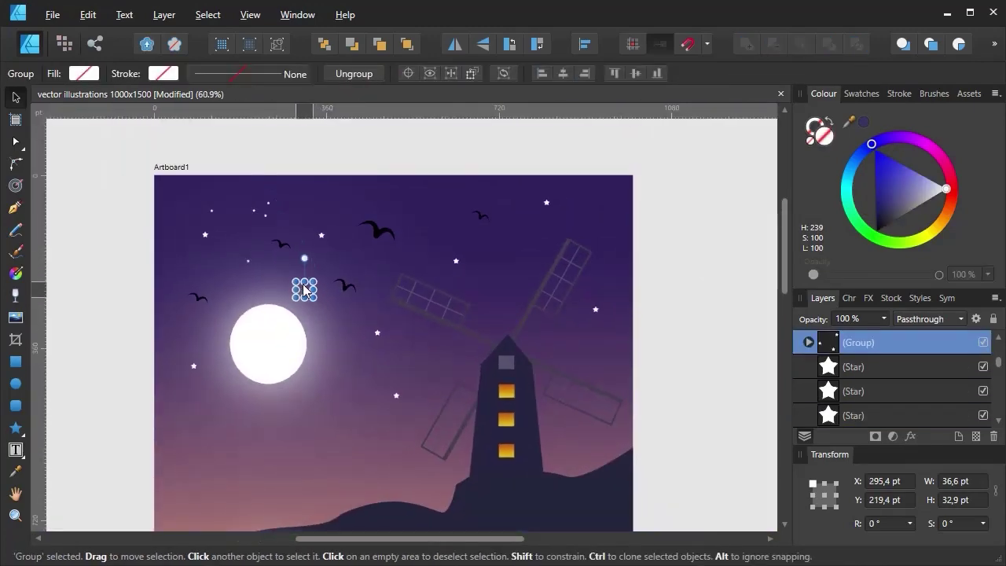
drag(431, 218, 513, 283)
click(211, 210)
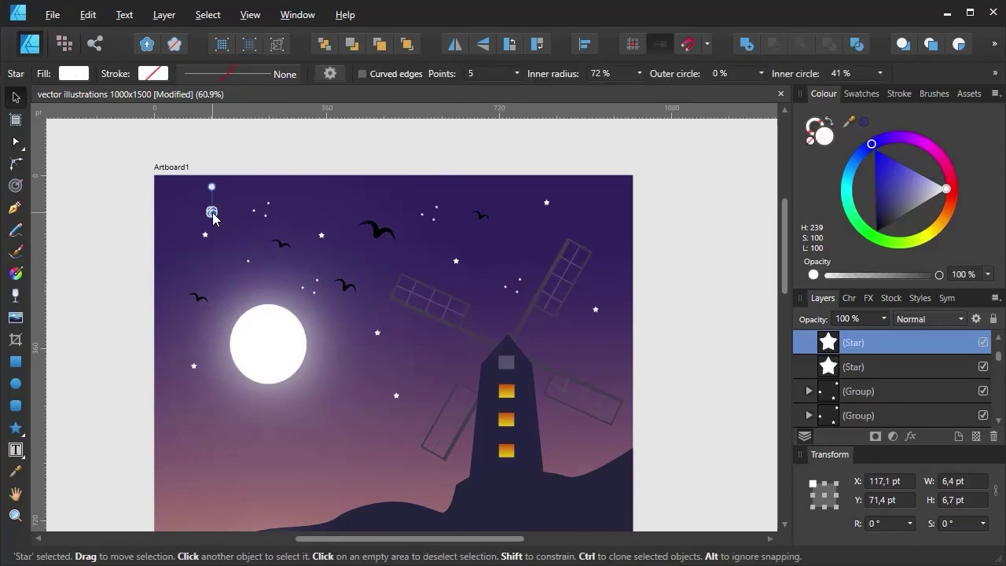
scroll(212, 211, up, 4)
drag(348, 334, 362, 337)
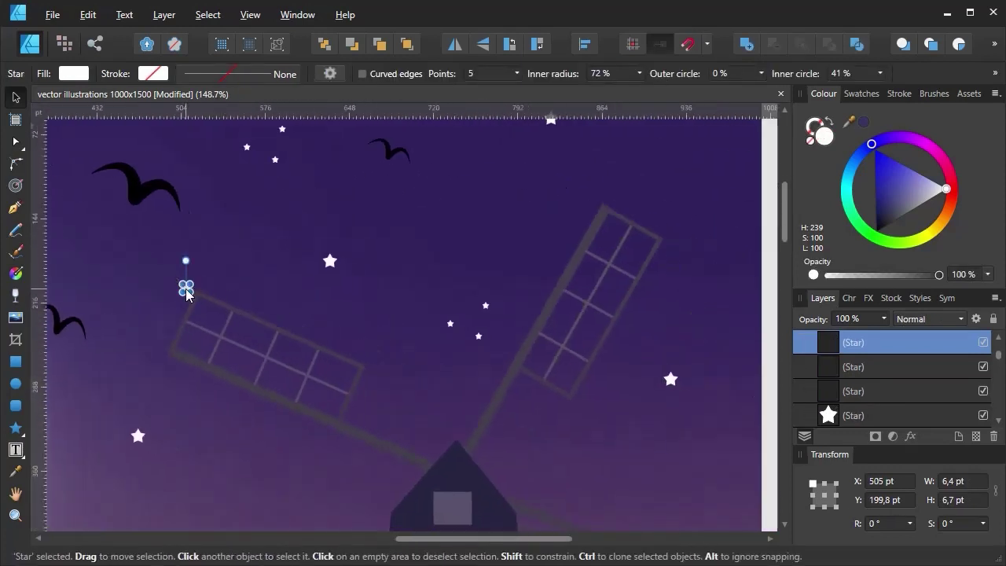
scroll(362, 296, down, 5)
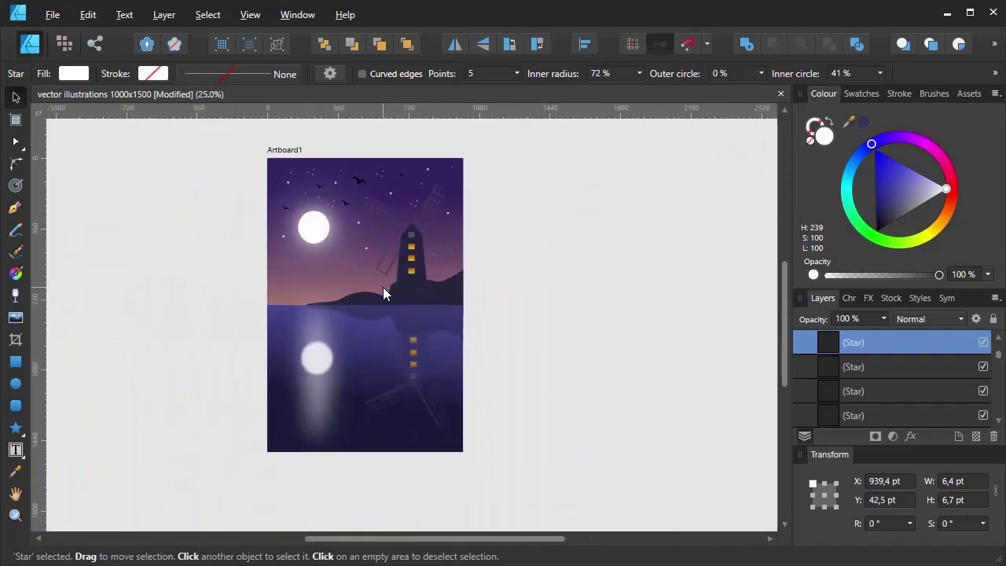
scroll(382, 286, up, 2)
- Move the star cluster below-left of the moon and a lone star to the sky's top-left
click(321, 193)
click(311, 176)
click(308, 170)
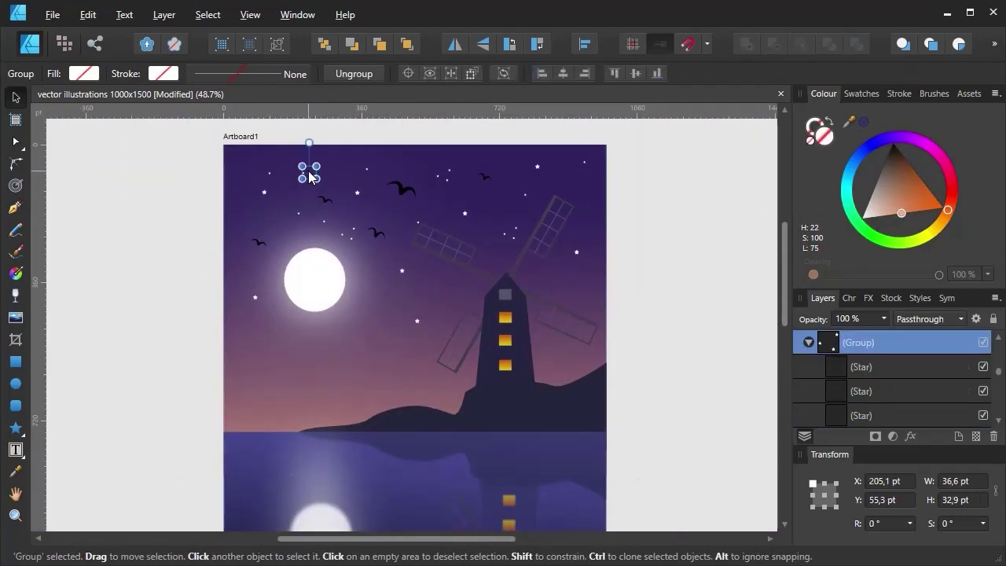
drag(308, 171, 248, 366)
click(417, 321)
drag(417, 322, 222, 182)
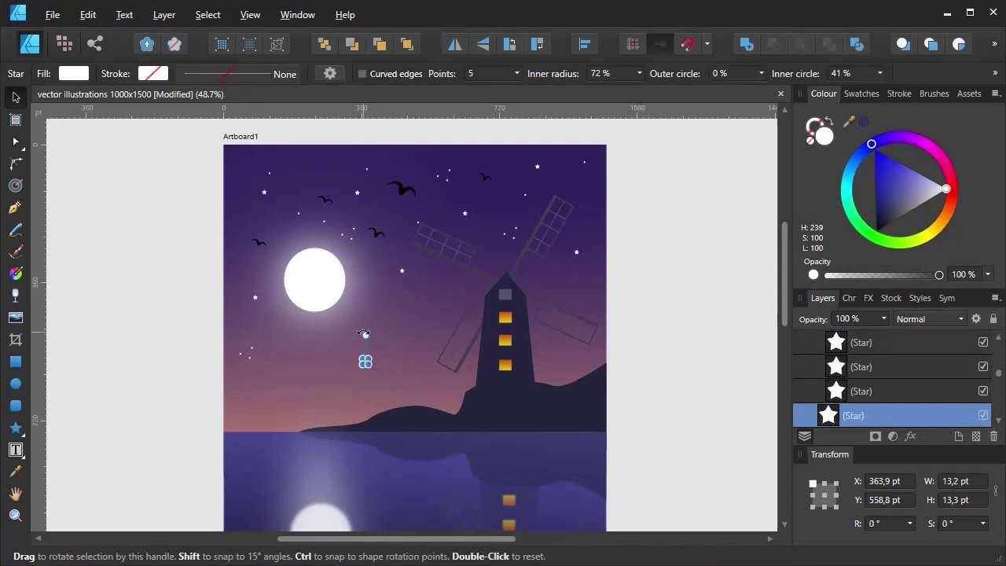
scroll(298, 283, down, 3)
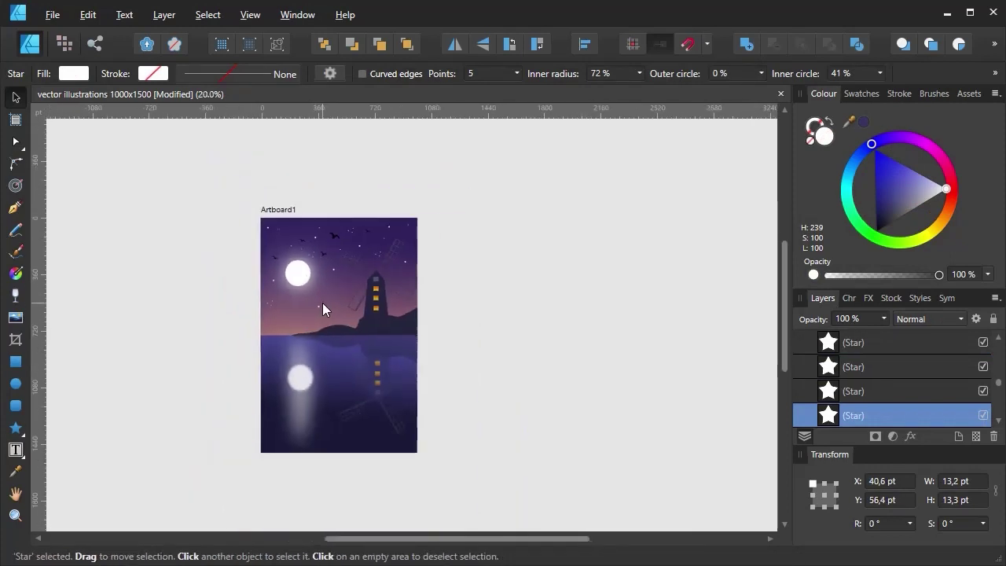
scroll(350, 298, up, 1)
scroll(335, 337, up, 1)
- Place a tree silhouette from the Assets library onto the hill
click(969, 94)
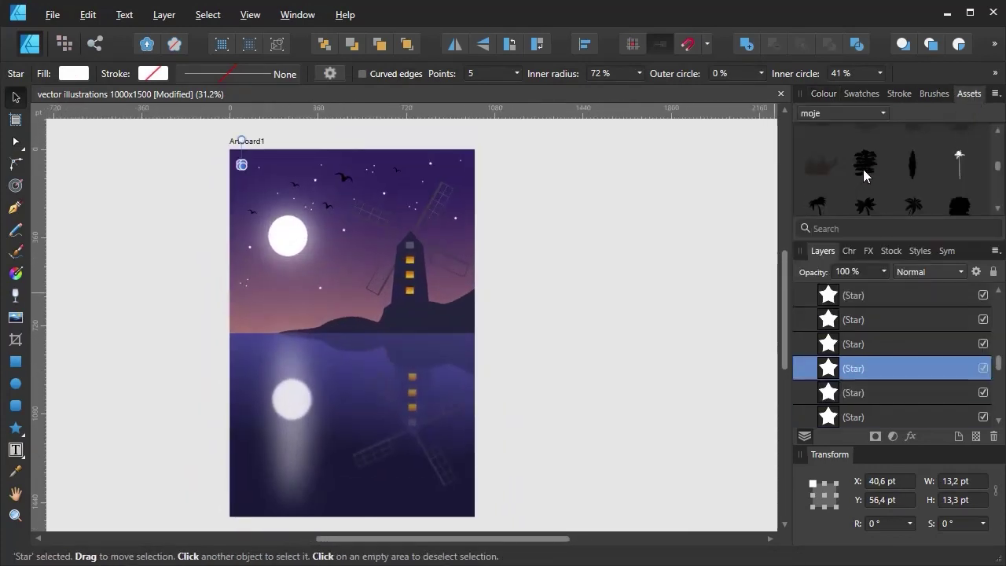
scroll(878, 189, down, 3)
mouse_move(865, 192)
mouse_down()
mouse_move(343, 321)
mouse_move(372, 272)
mouse_move(321, 269)
mouse_up()
scroll(343, 320, up, 2)
scroll(373, 348, up, 2)
- Colour the tree with the hill's dark navy and resize it to about 61.8 × 70.7 pt
key(i)
click(360, 331)
key(v)
scroll(340, 253, down, 1)
drag(348, 236, 338, 259)
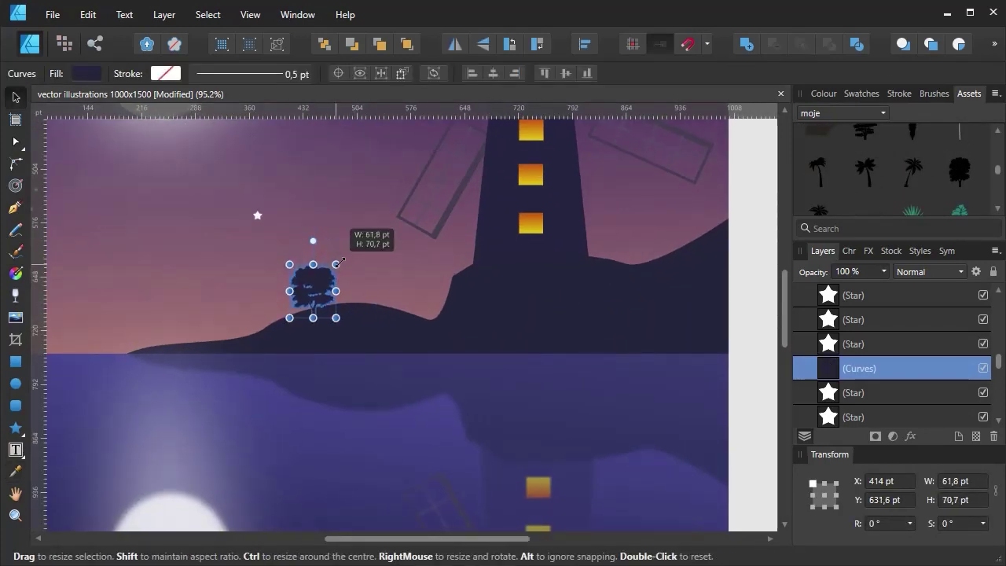
drag(311, 294, 283, 303)
- Move the tree lower in the layer stack and inspect the water layer's contents
mouse_move(873, 371)
mouse_down()
mouse_move(823, 312)
mouse_move(829, 399)
mouse_move(867, 358)
mouse_up()
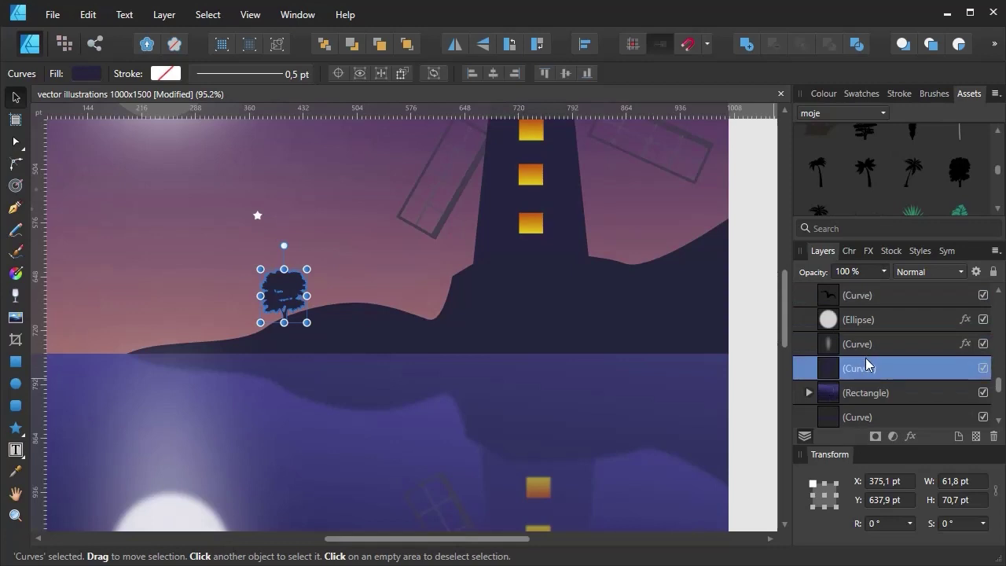
scroll(867, 358, up, 3)
scroll(869, 360, up, 2)
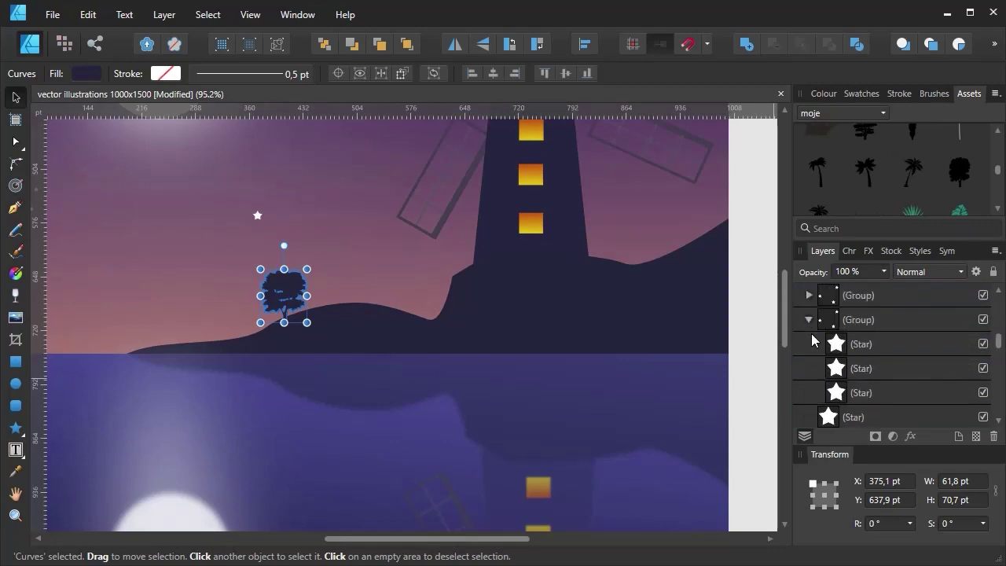
scroll(835, 358, down, 5)
scroll(834, 358, down, 3)
click(814, 395)
click(809, 393)
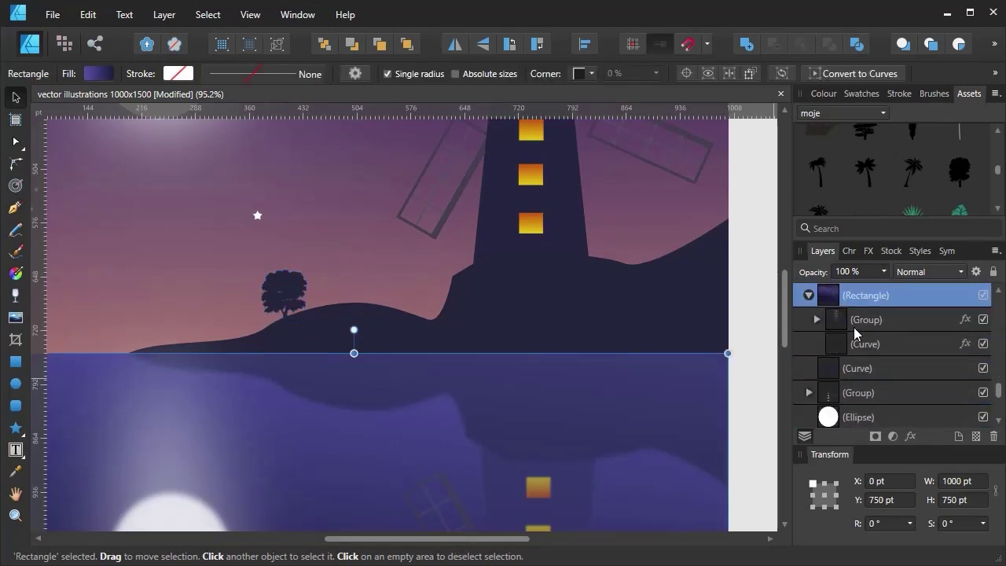
scroll(805, 292, down, 2)
click(808, 292)
- Select the hill shape, then the small tree silhouette on the hill
click(590, 329)
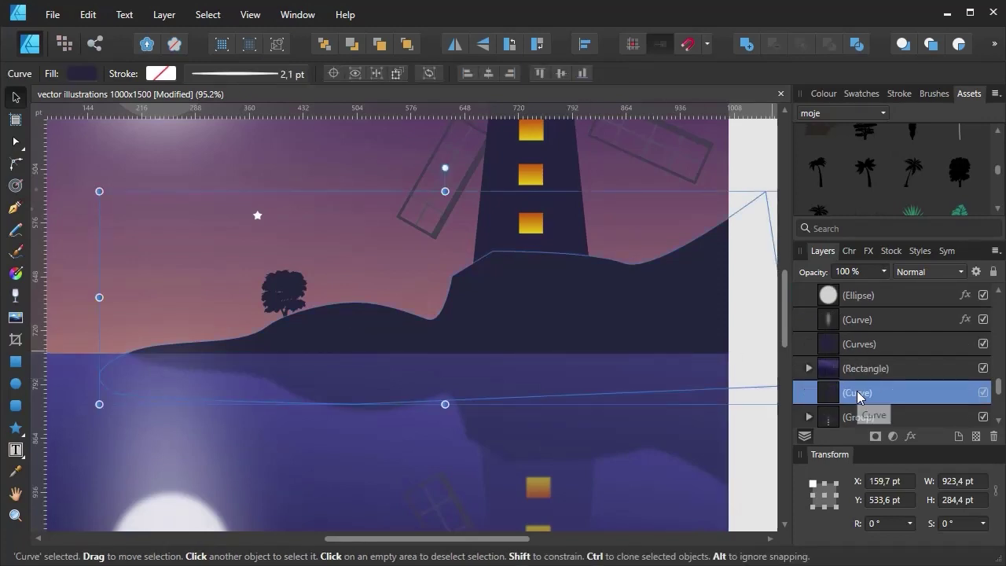
scroll(848, 327, up, 2)
scroll(847, 346, down, 2)
scroll(847, 357, down, 2)
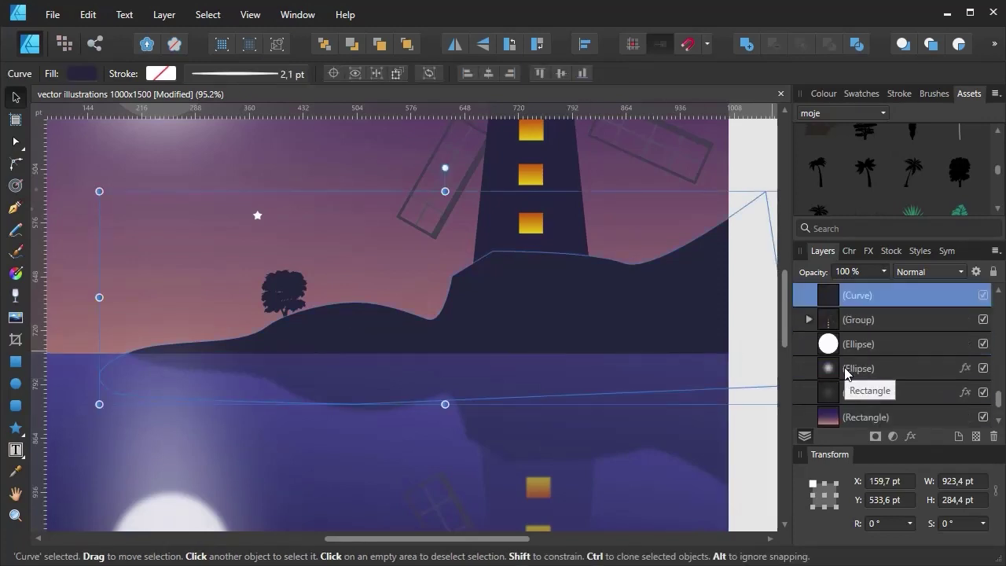
scroll(847, 363, down, 5)
ctrl+scroll(672, 352, down, 2)
click(417, 313)
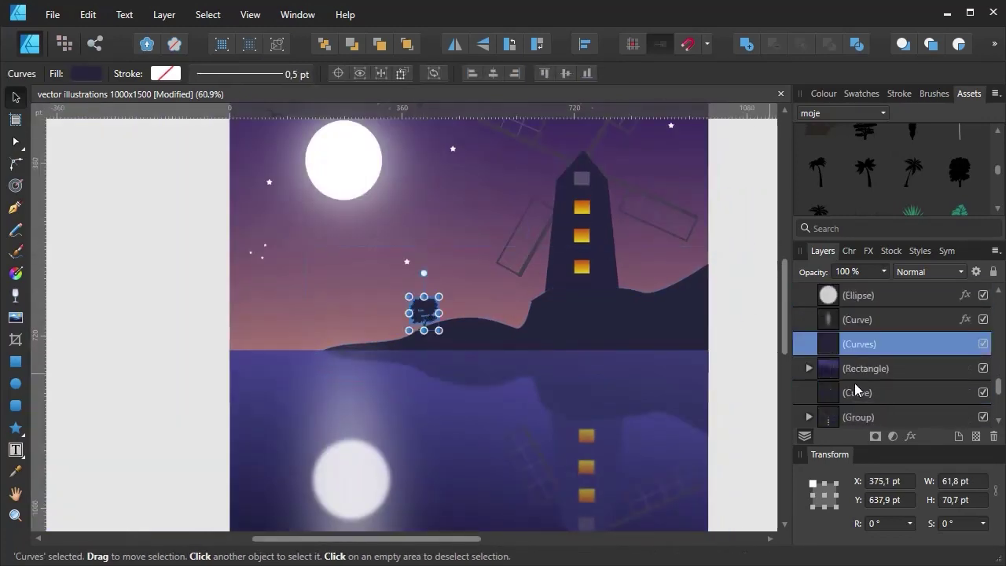
- Move the tree below the Rectangle layer and place resized copies on the hill and beside the windmill
drag(847, 351, 865, 376)
ctrl+scroll(597, 327, up, 2)
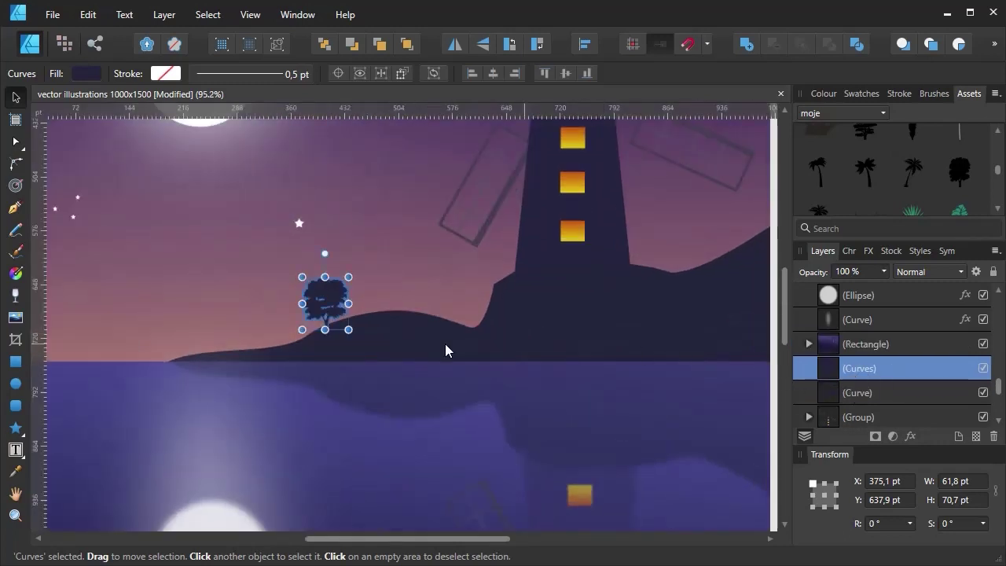
mouse_move(347, 281)
mouse_down()
mouse_move(444, 266)
mouse_move(472, 221)
mouse_up()
scroll(444, 266, right, 3)
drag(400, 263, 548, 220)
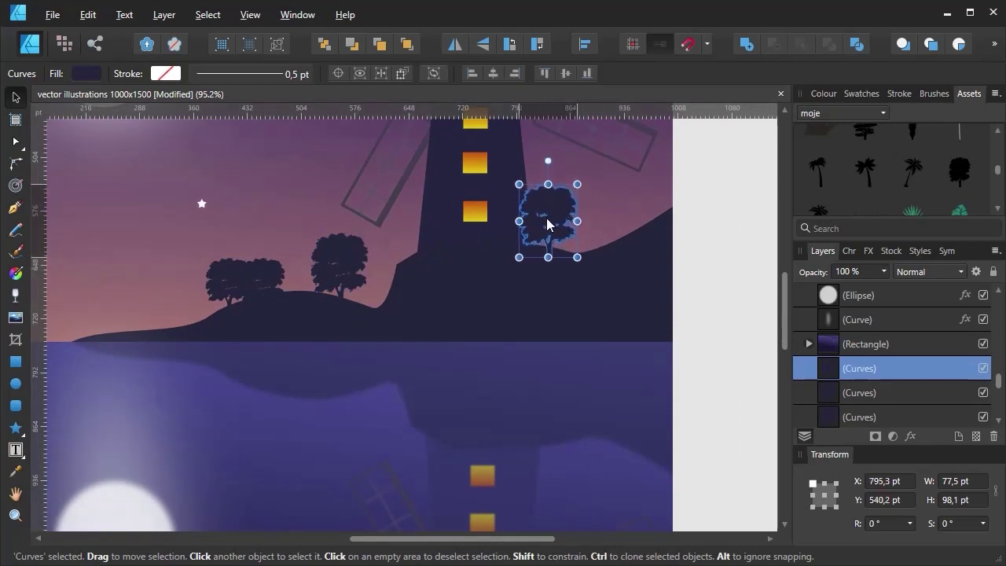
drag(577, 184, 580, 171)
drag(555, 209, 632, 229)
scroll(596, 206, down, 2)
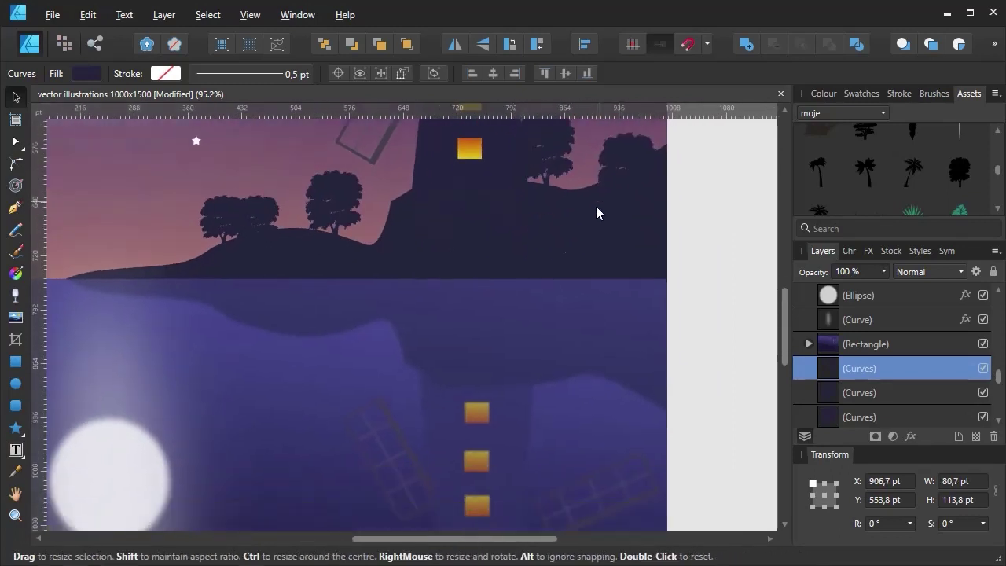
- Shift-select all the trees and group them with Ctrl+G
key(ctrl+0)
scroll(375, 230, up, 3)
click(385, 225)
shift+click(445, 211)
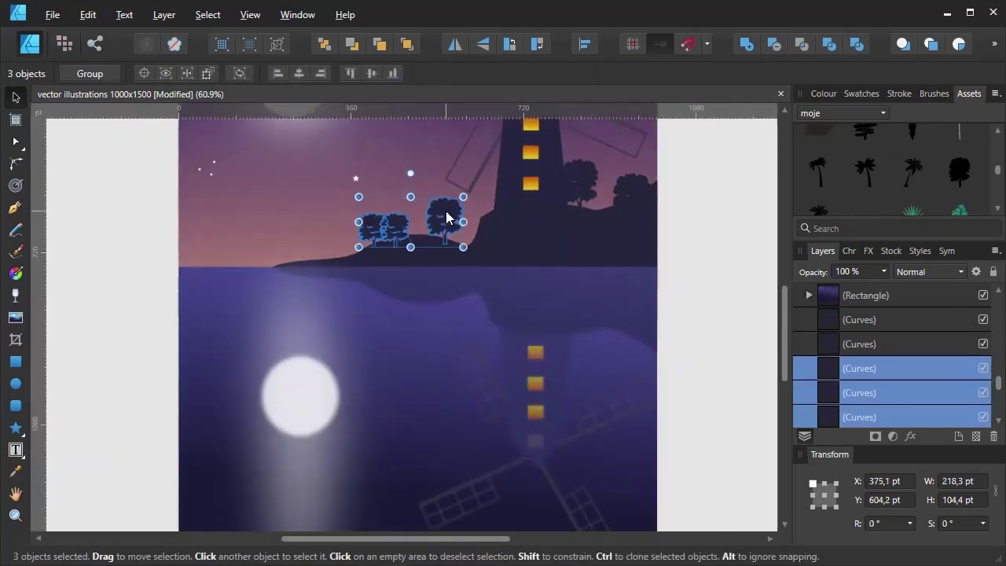
shift+click(580, 179)
shift+click(606, 234)
key(ctrl+g)
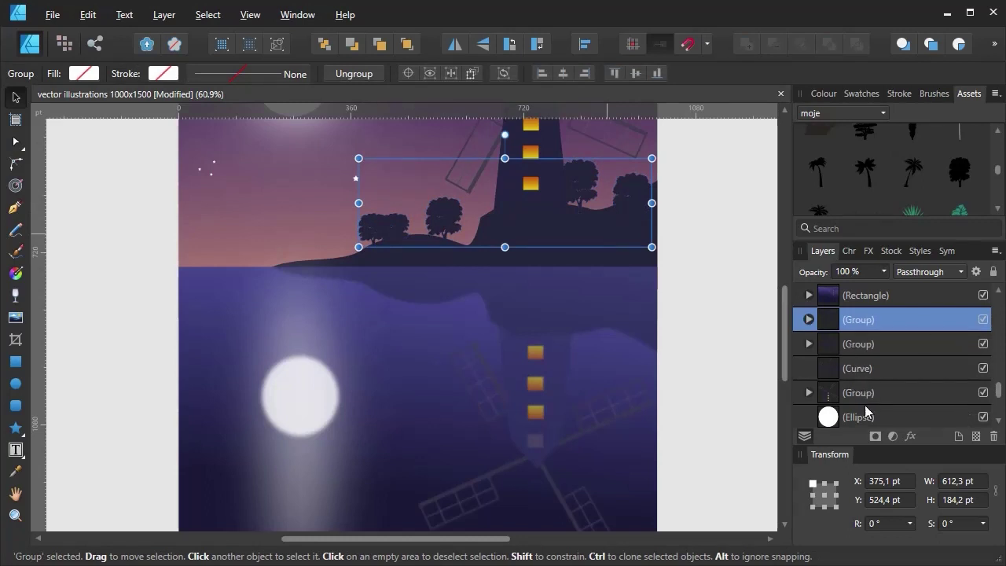
- Nest the tree group inside the water Rectangle and flip it vertically
drag(857, 319, 821, 299)
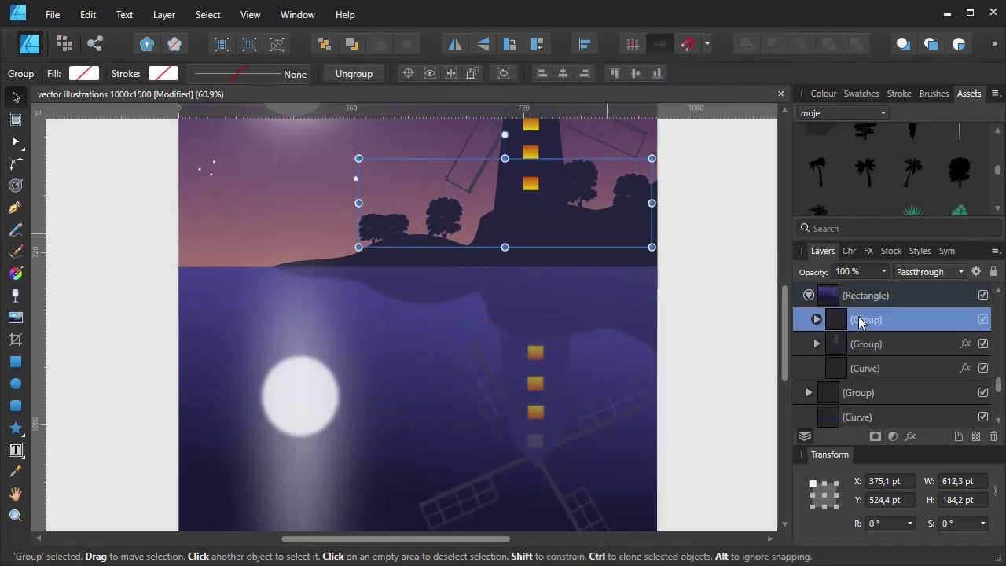
click(483, 48)
scroll(537, 315, up, 2)
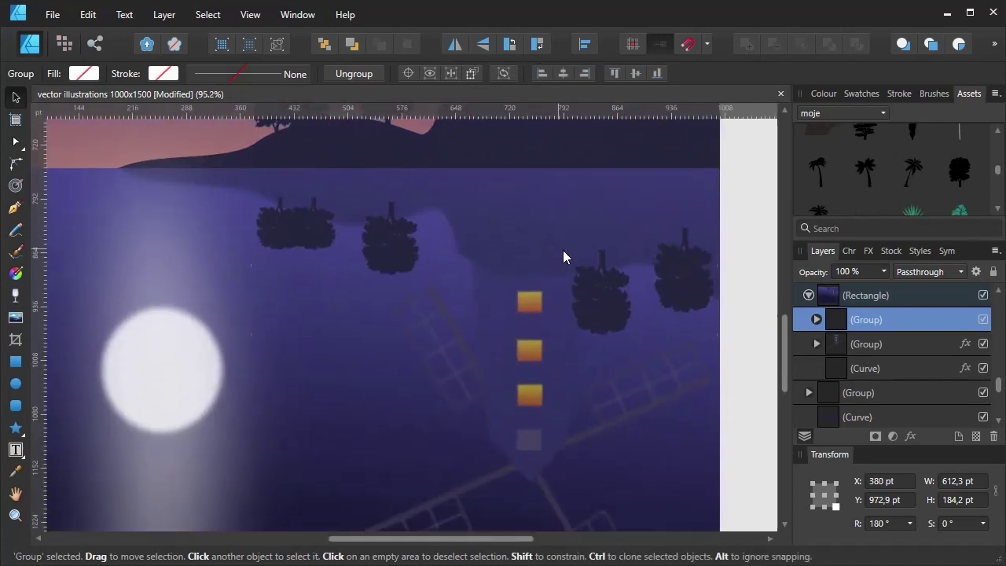
key(i)
key(v)
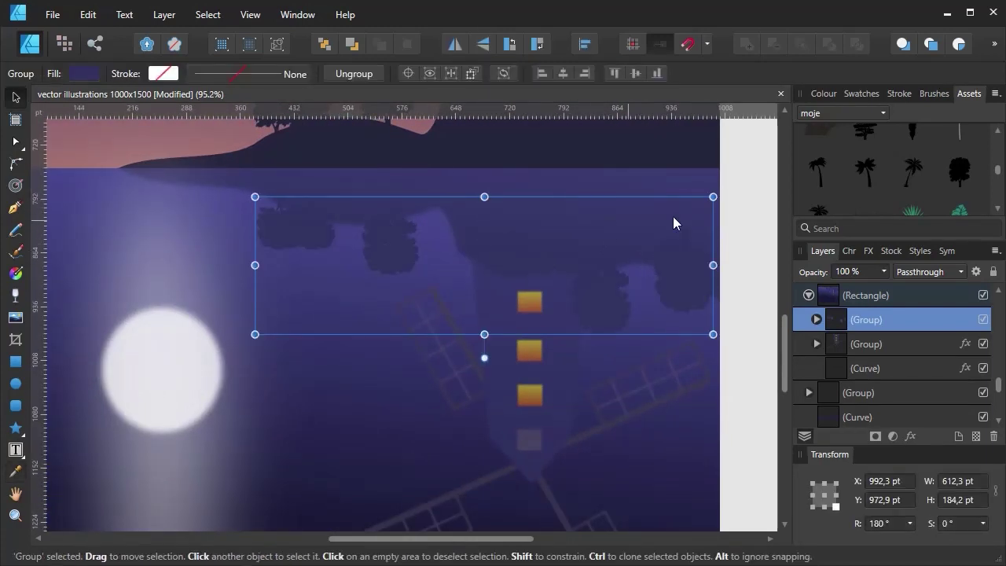
- Place the hill reflection curve above the reflected trees and nudge them into position with lower opacity
mouse_move(859, 367)
mouse_down()
mouse_move(861, 319)
mouse_move(859, 334)
mouse_up()
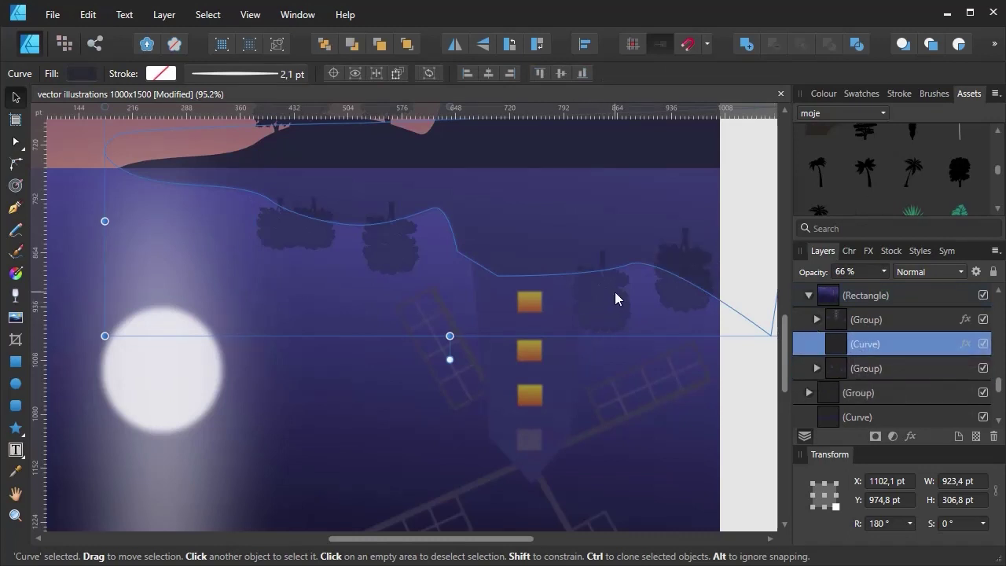
scroll(616, 292, down, 2)
click(856, 367)
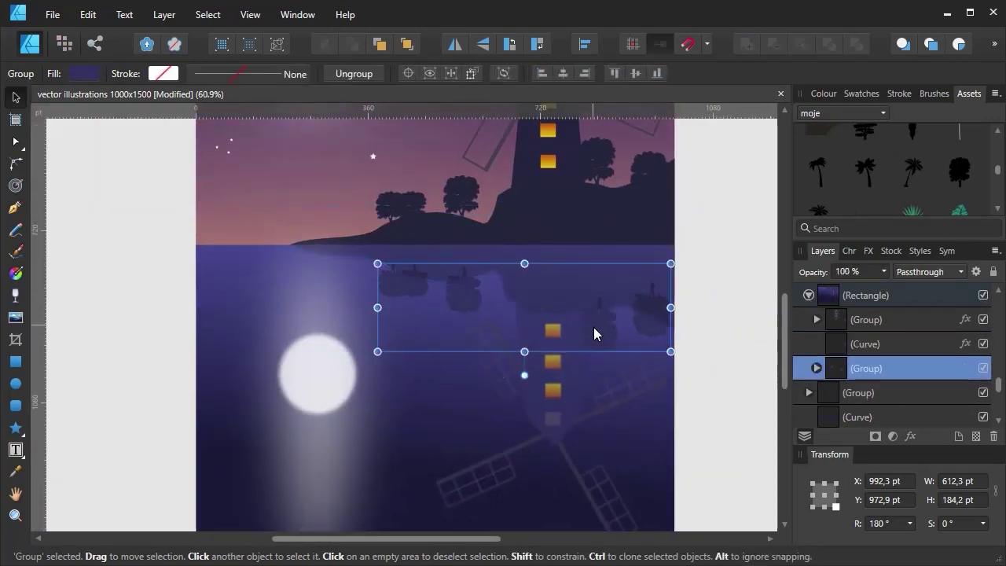
drag(593, 334, 595, 336)
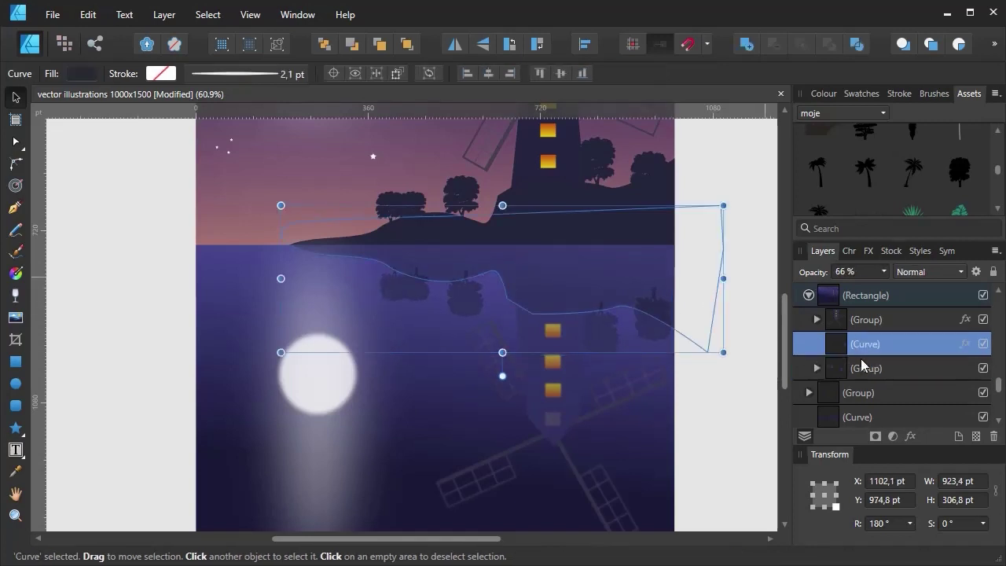
click(868, 272)
scroll(614, 346, up, 1)
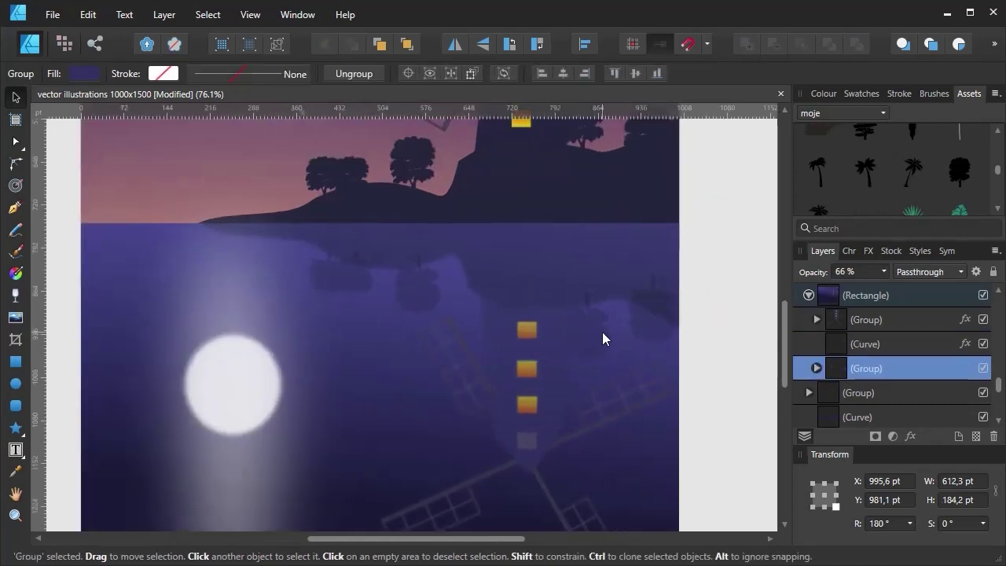
shift+click(860, 344)
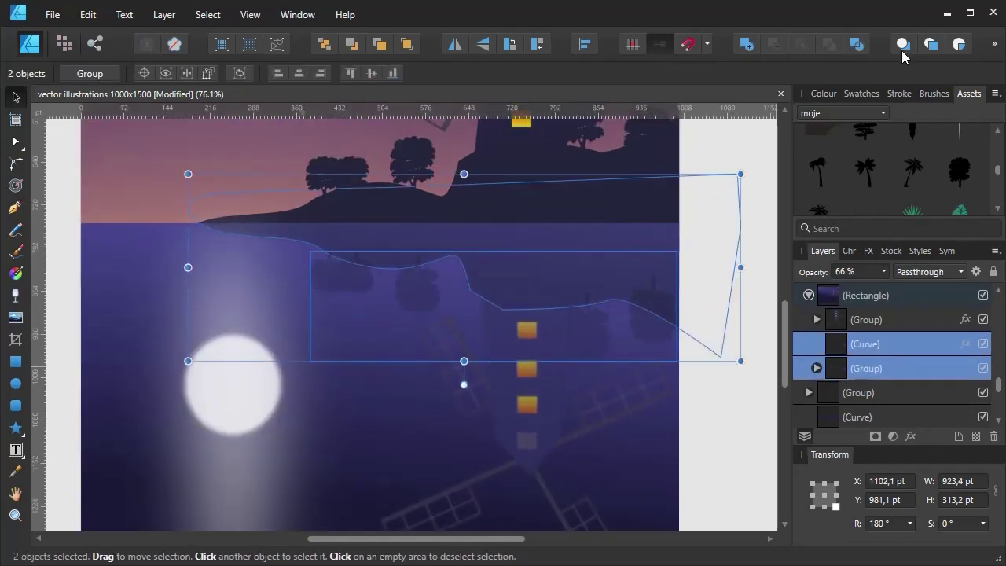
shift+click(624, 311)
shift+click(621, 310)
scroll(622, 318, up, 1)
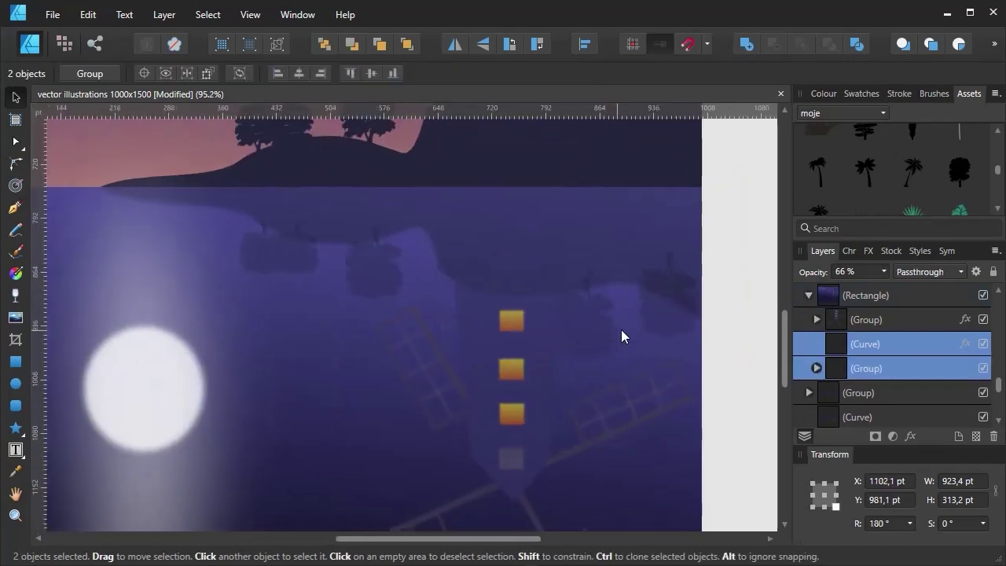
click(889, 373)
drag(602, 307, 603, 310)
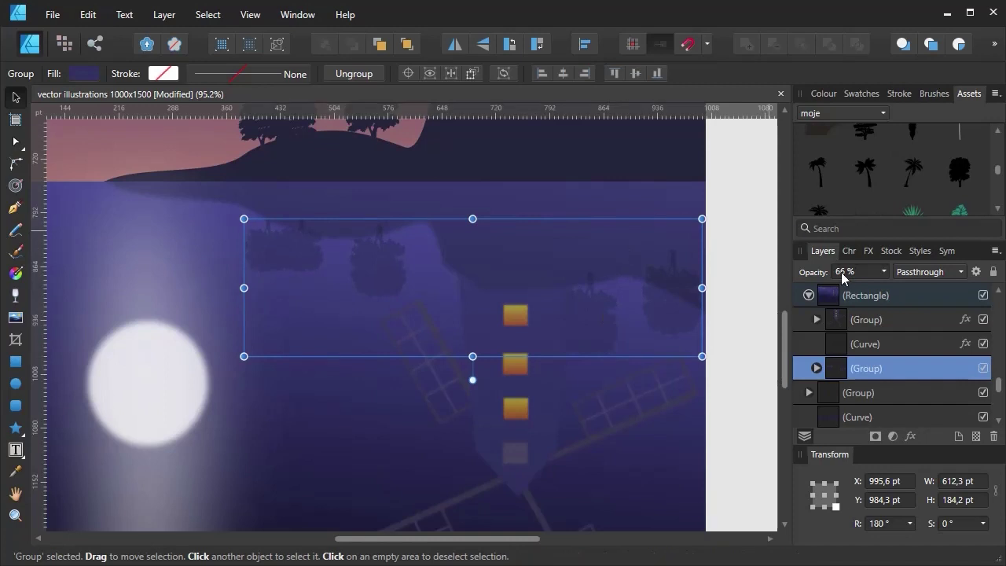
- Blur the reflected trees with a 7 px Gaussian Blur, then select the hill reflection curve
click(876, 250)
drag(846, 337, 872, 338)
scroll(558, 309, down, 4)
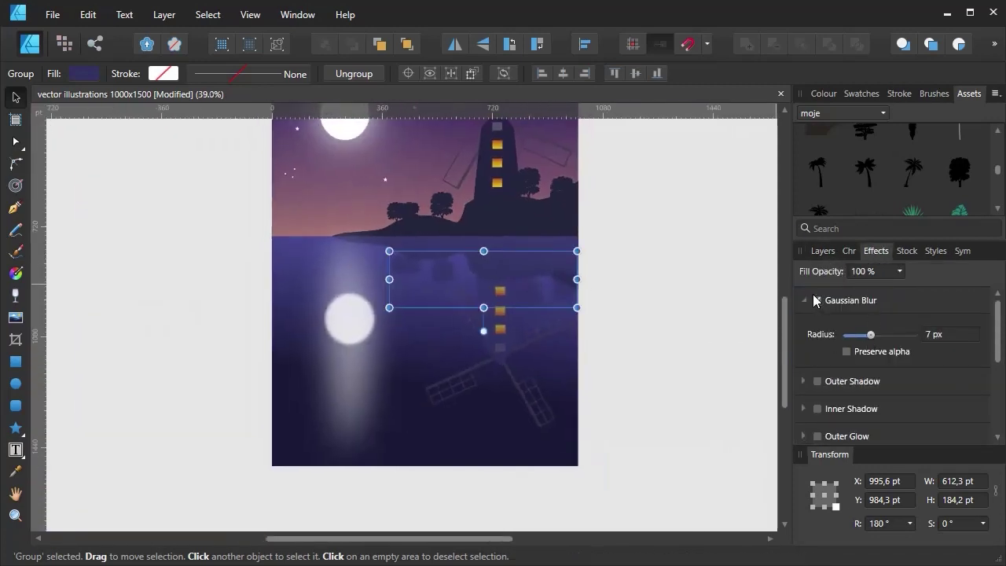
click(823, 251)
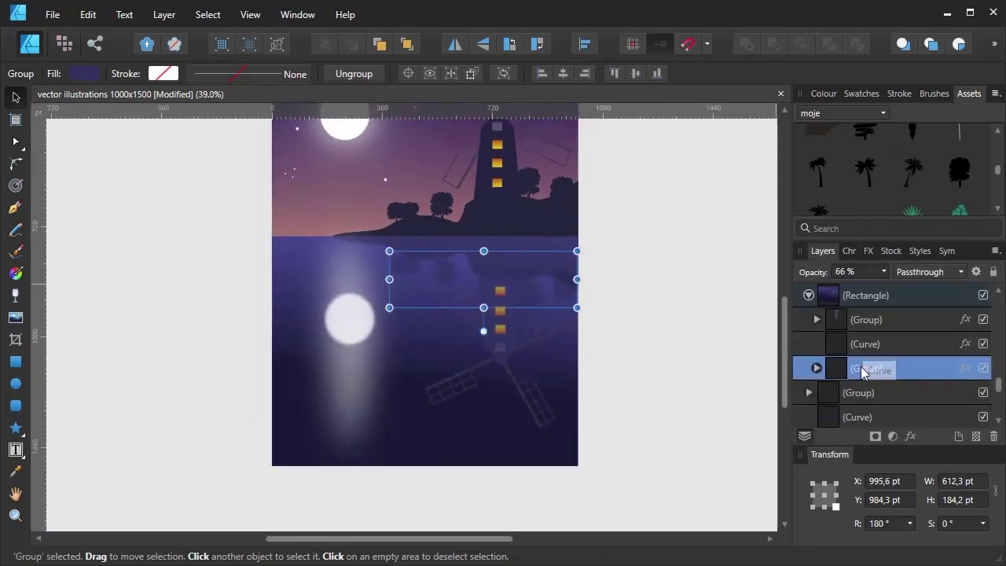
key(alt+bracketright)
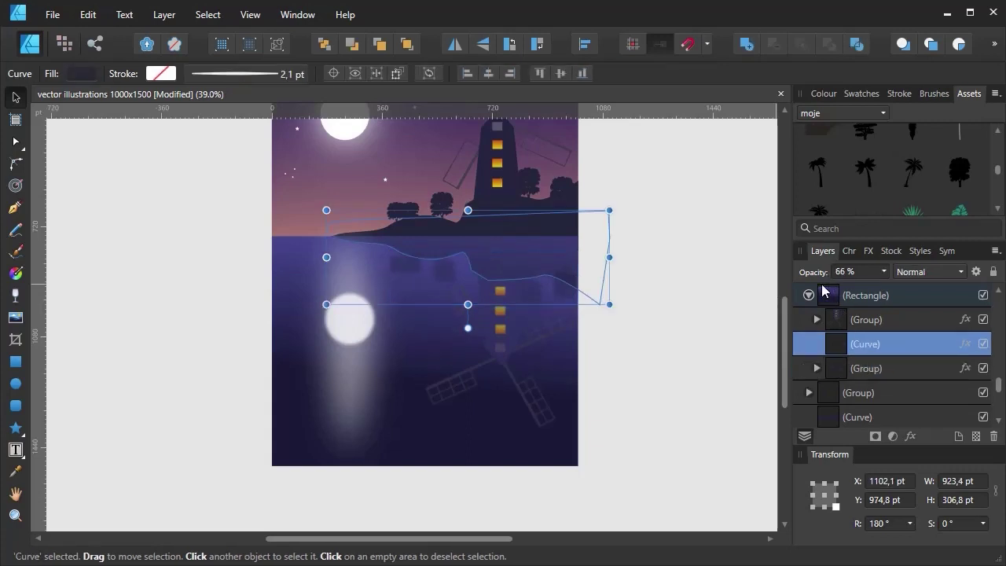
scroll(701, 324, down, 3)
- Deselect everything, zoom in near the shore and choose the Pencil tool with a black stroke
click(613, 311)
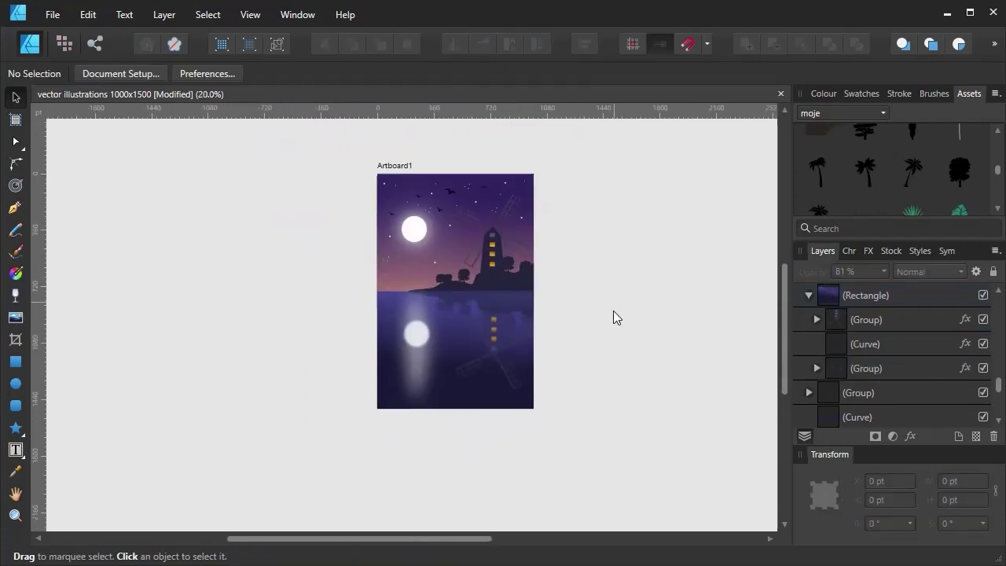
scroll(559, 365, up, 1)
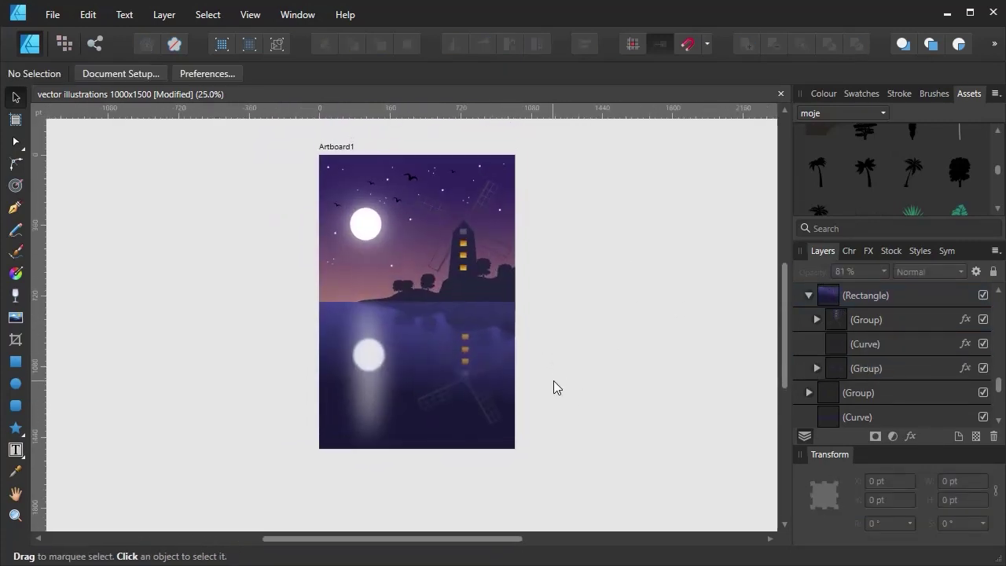
click(15, 232)
scroll(512, 288, up, 6)
scroll(209, 256, up, 3)
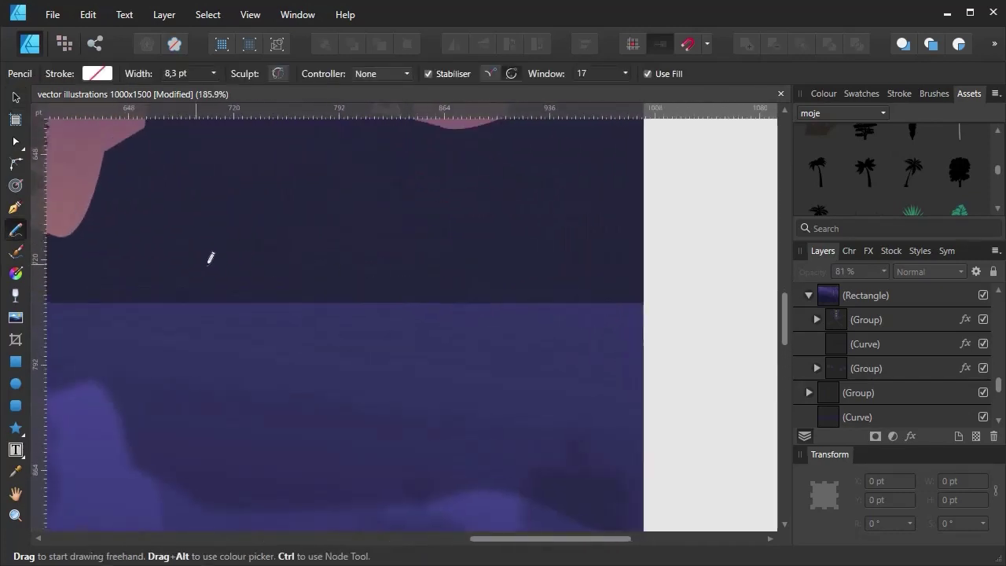
scroll(845, 374, down, 3)
scroll(845, 373, up, 3)
click(857, 367)
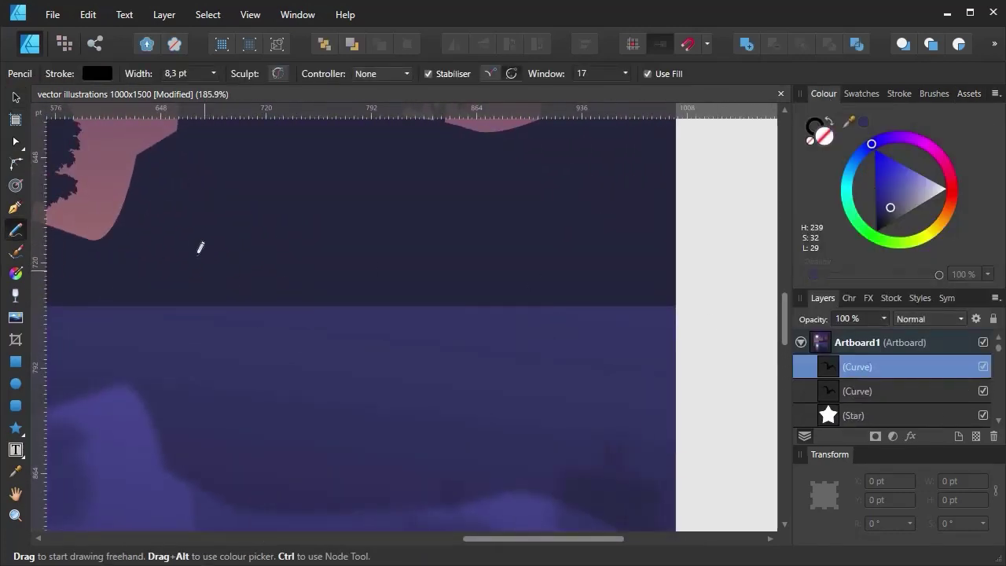
click(813, 129)
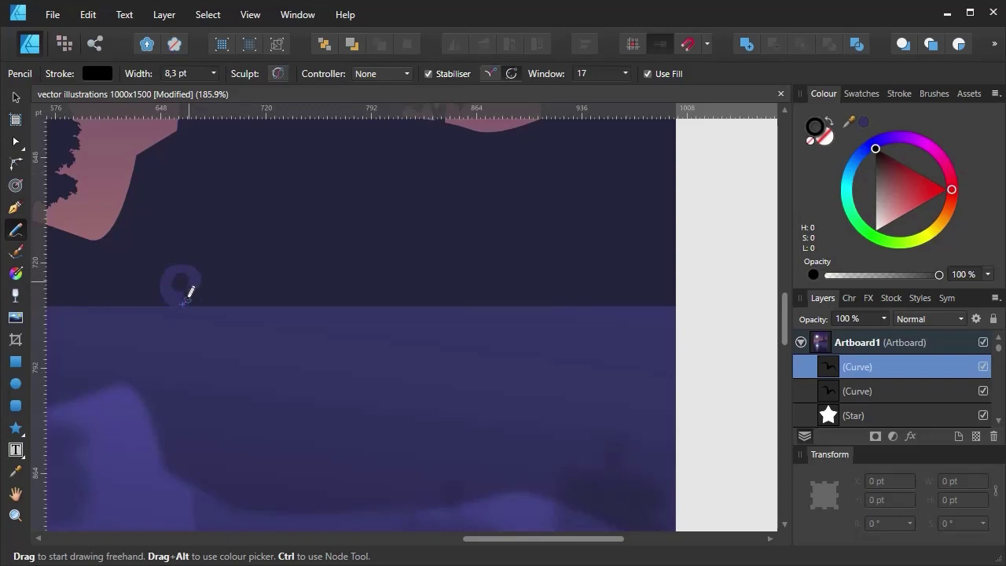
- Draw the signature's @ symbol and make the stroke white, 4.5 pt with Pressure controller
drag(189, 292, 184, 301)
drag(943, 190, 972, 190)
click(899, 93)
mouse_move(865, 142)
mouse_down()
mouse_move(853, 142)
mouse_move(869, 143)
mouse_up()
click(374, 73)
click(382, 126)
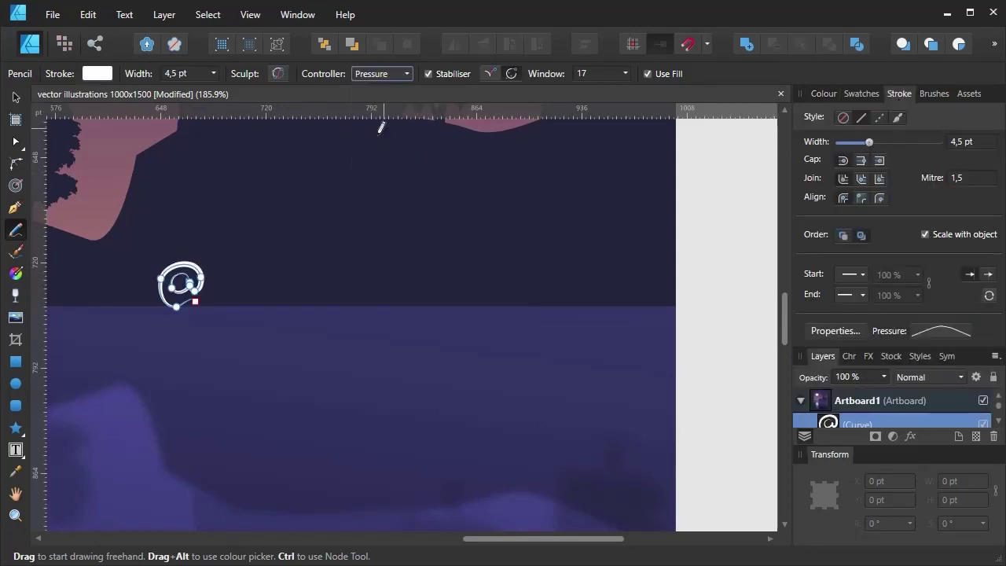
scroll(265, 253, up, 3)
- Write the remaining signature letters, fit the artboard in view and select the signature strokes
drag(227, 314, 241, 313)
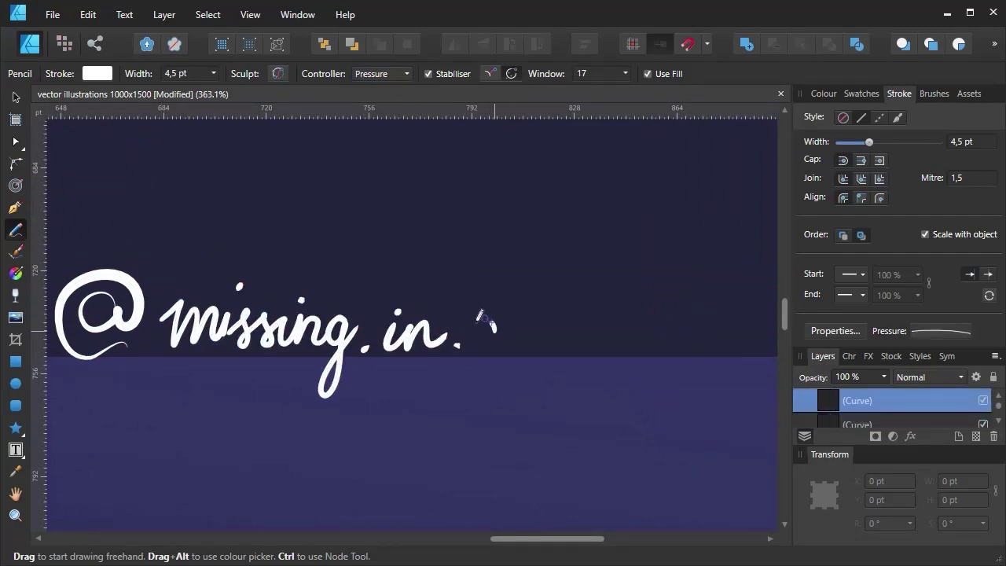
drag(592, 337, 593, 338)
key(ctrl+0)
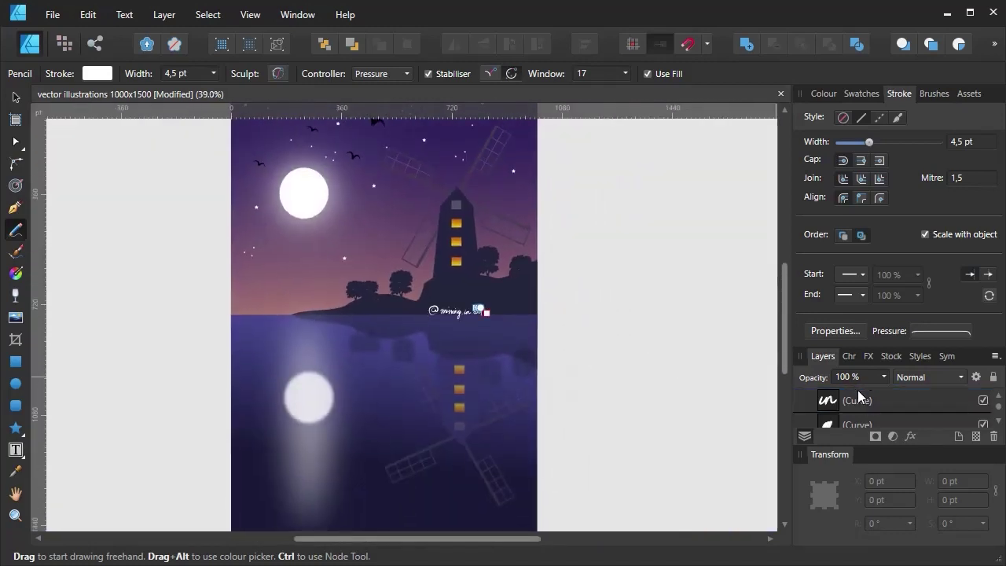
scroll(864, 385, down, 3)
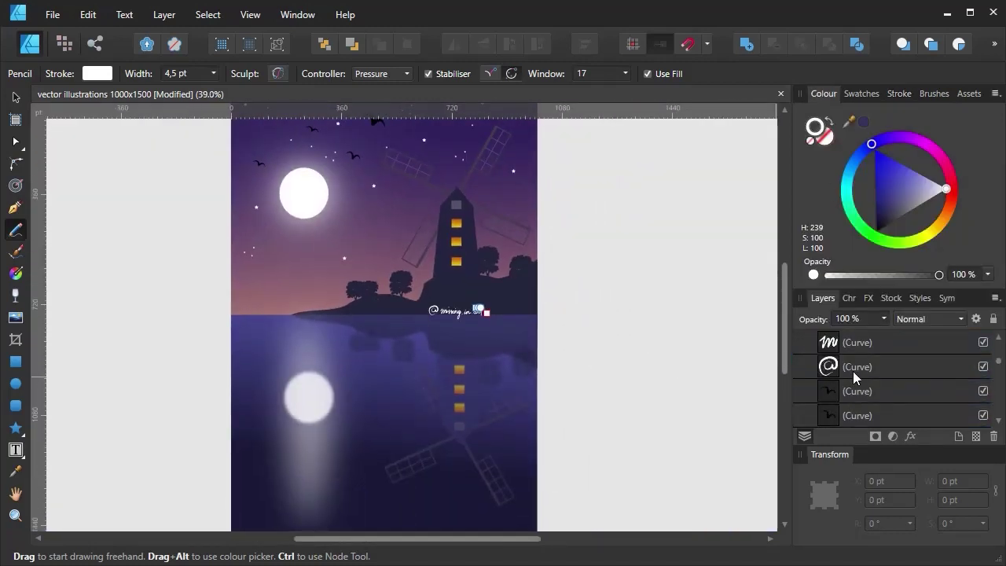
shift+click(853, 368)
key(ctrl+g)
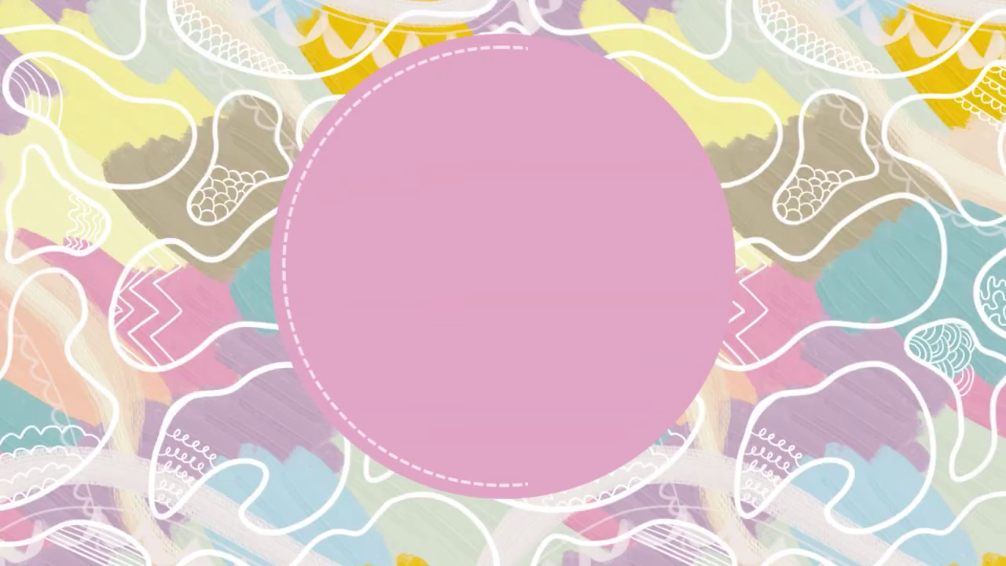